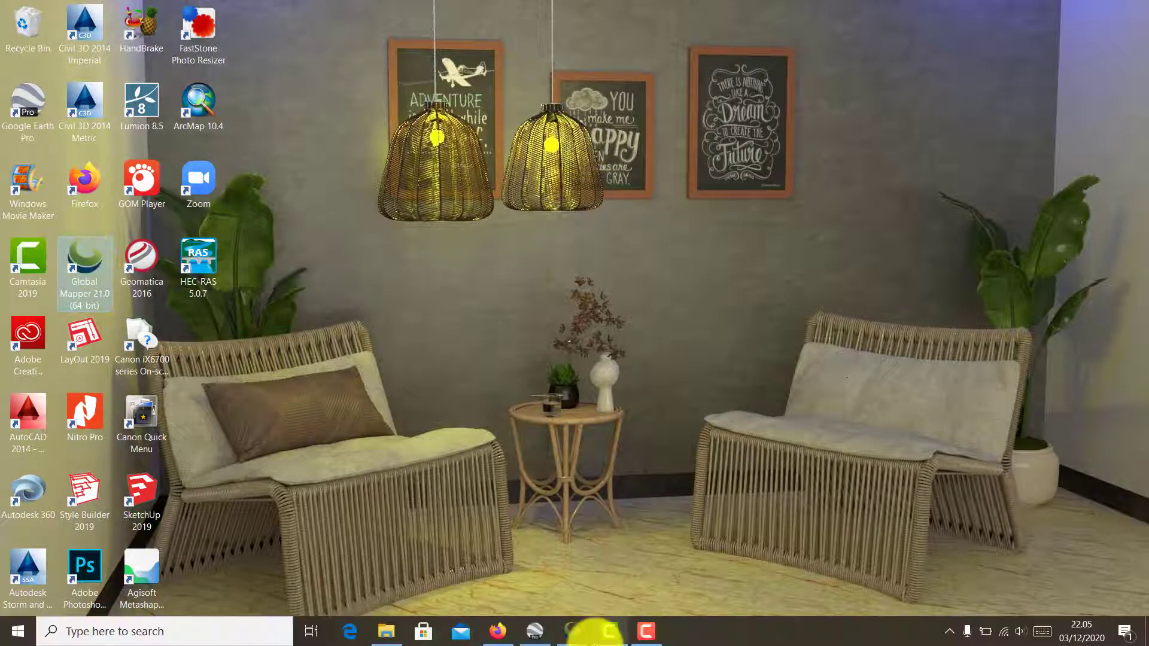
Switch to Google Earth Pro and examine the dirt road and its junction west of Plosorejo village.
left_click(541, 633)
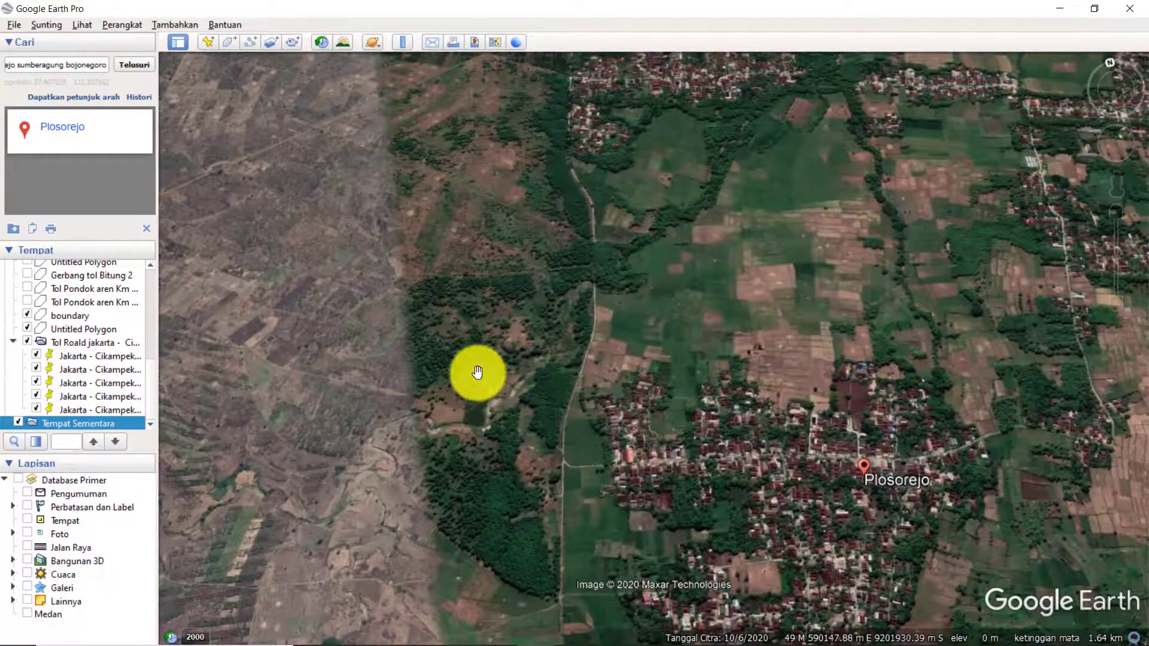
scroll(559, 552, "up", 5)
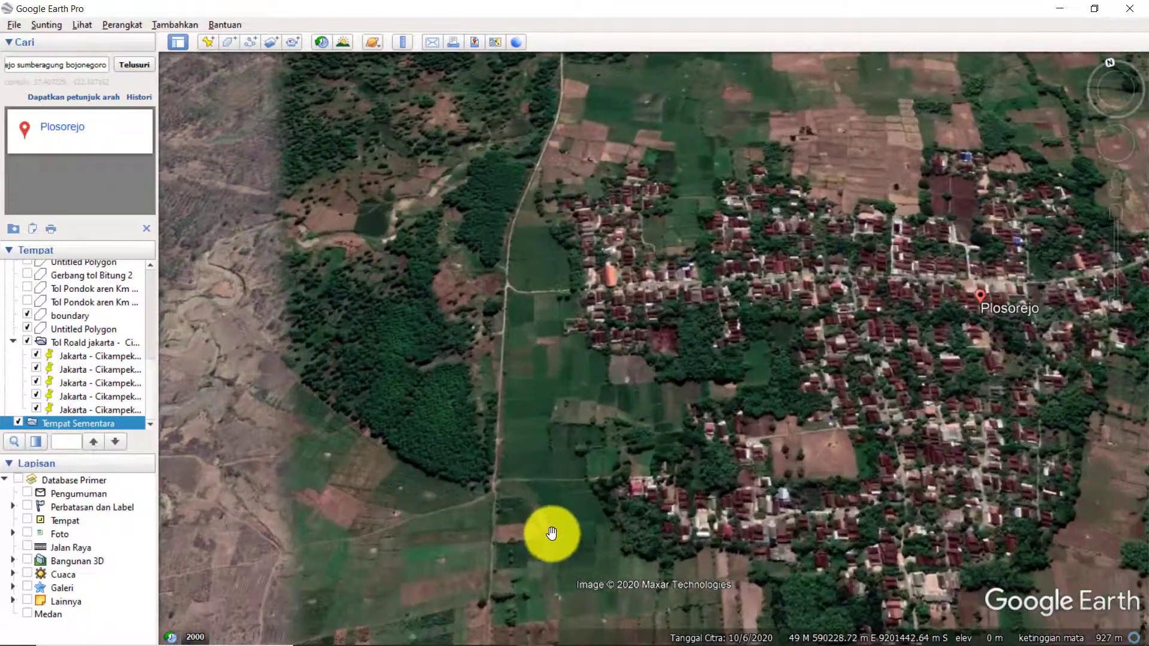
scroll(516, 286, "up", 2)
scroll(515, 284, "up", 4)
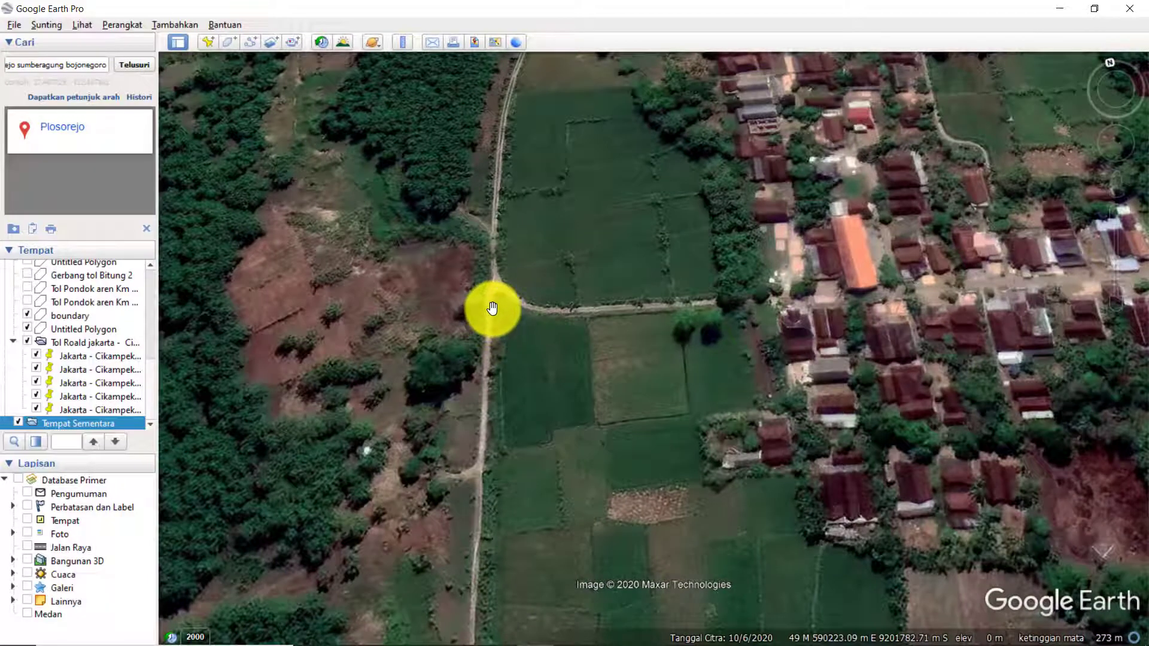
scroll(492, 307, "up", 2)
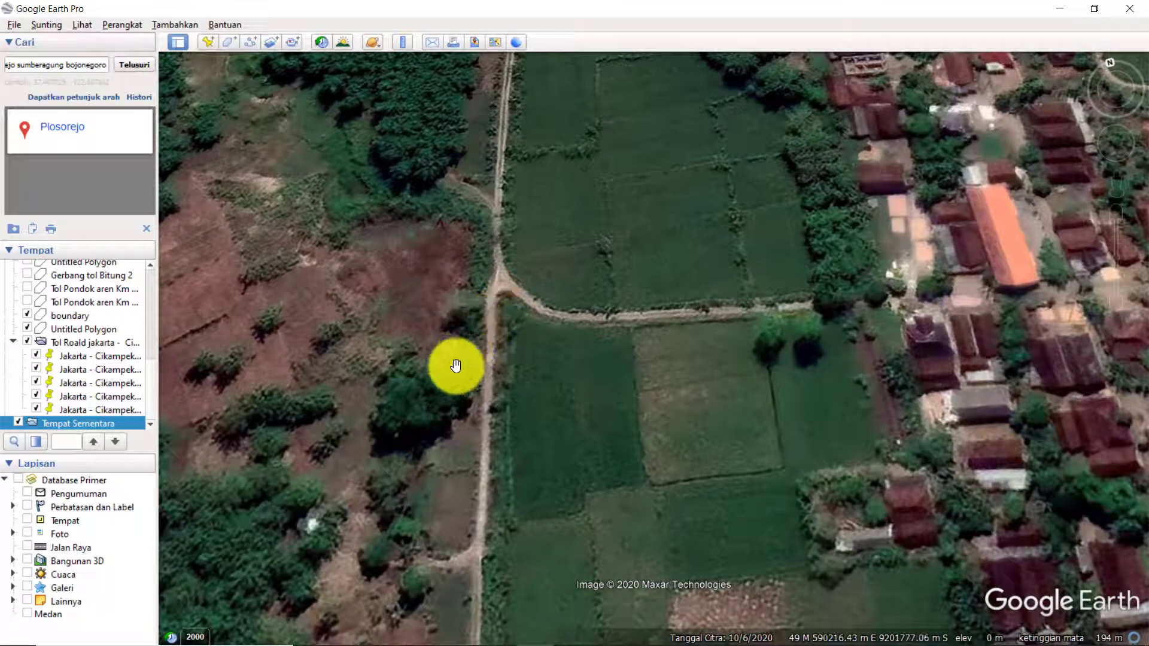
left_click_drag(437, 503, 444, 441)
left_click_drag(506, 256, 490, 313)
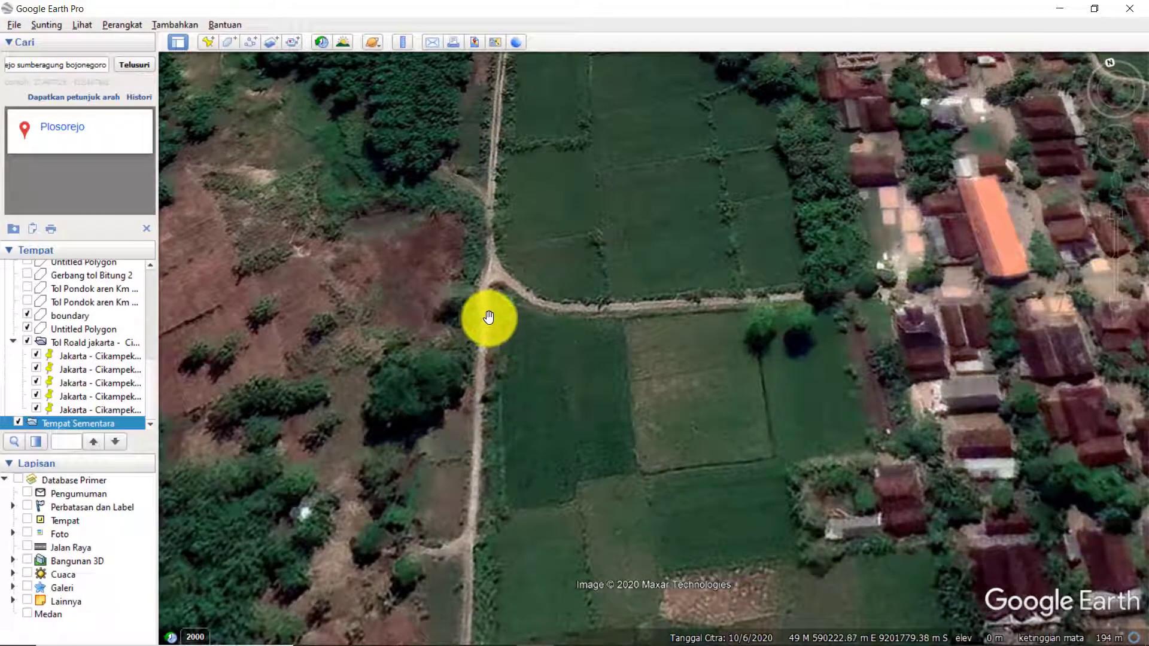
scroll(489, 317, "down", 3)
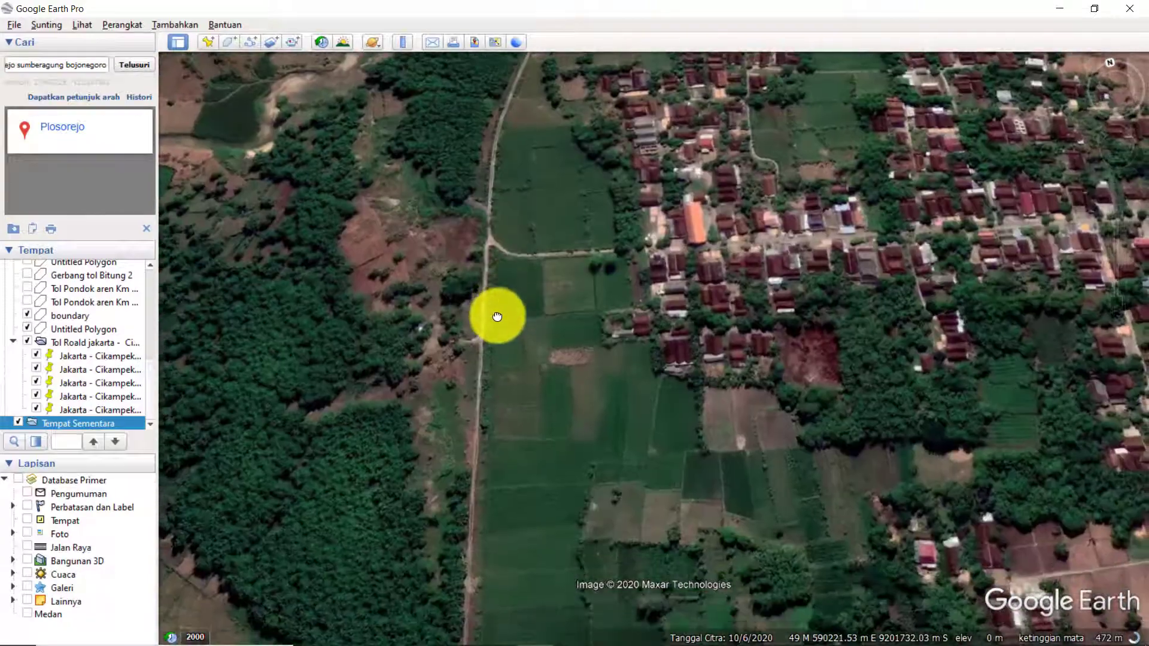
scroll(469, 623, "up", 1)
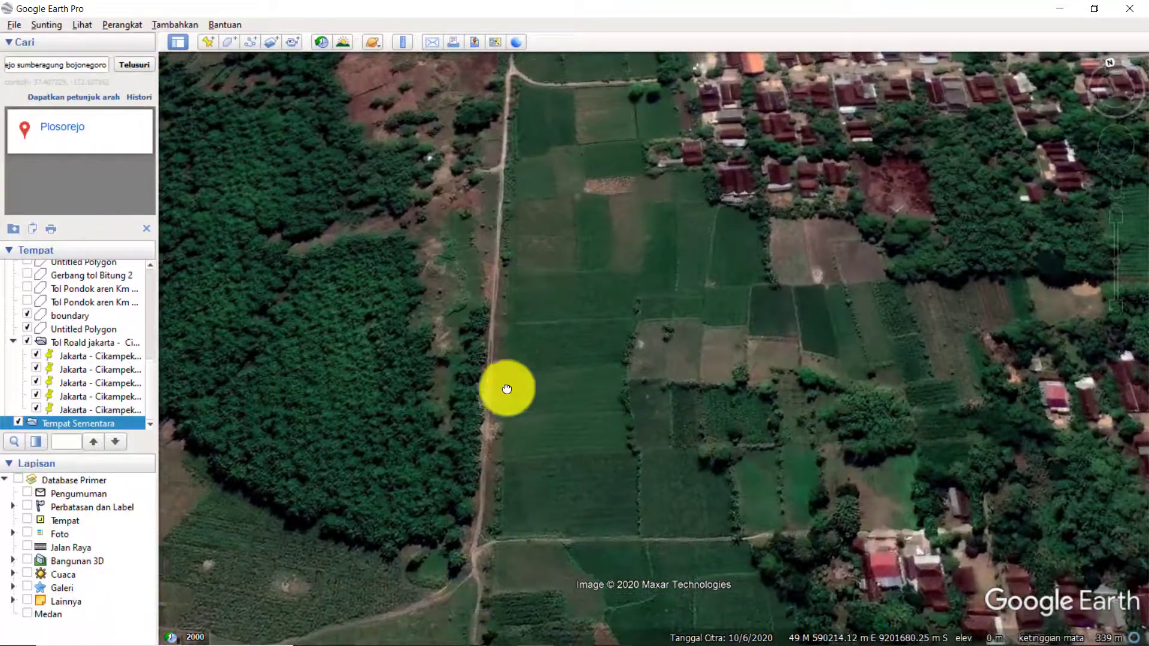
Follow the road's whole course between the fork at its southern end and its northern end by the woods.
left_click_drag(506, 389, 569, 146)
left_click_drag(563, 207, 542, 395)
left_click_drag(608, 164, 586, 311)
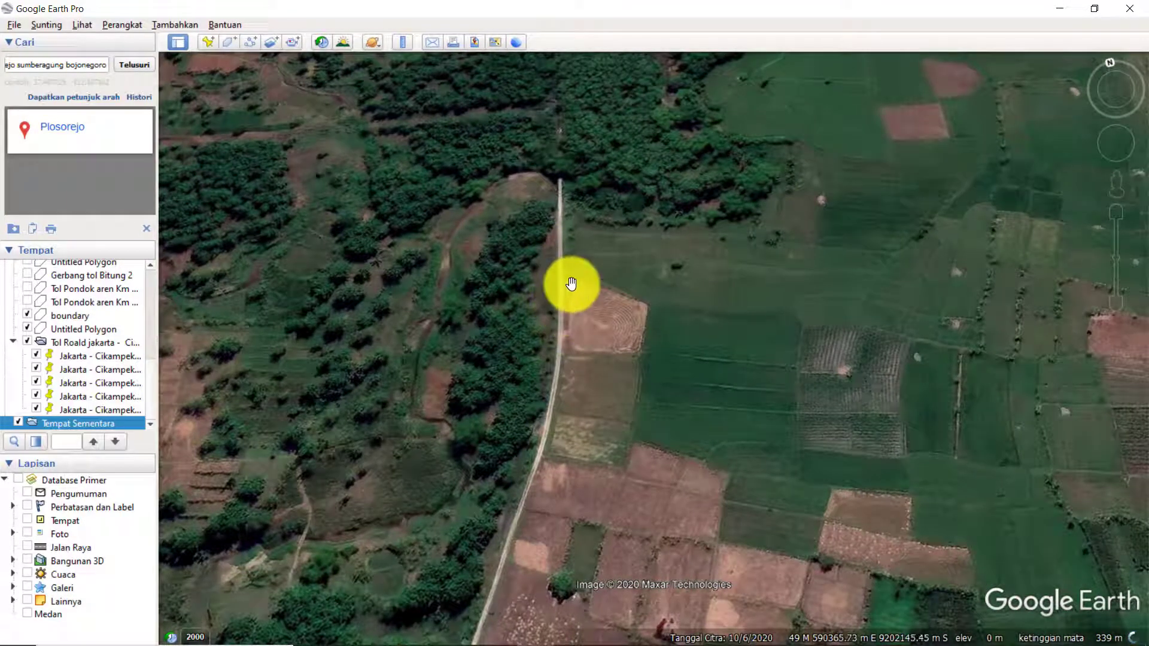
left_click_drag(572, 368, 600, 170)
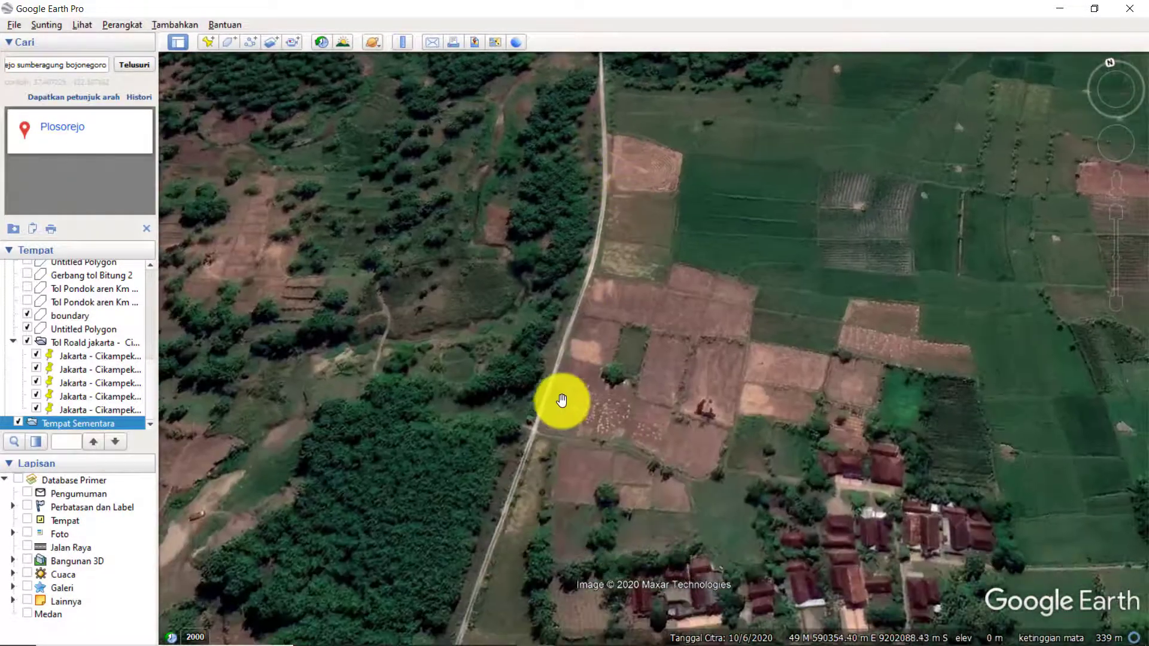
left_click_drag(562, 402, 636, 157)
left_click_drag(615, 367, 601, 267)
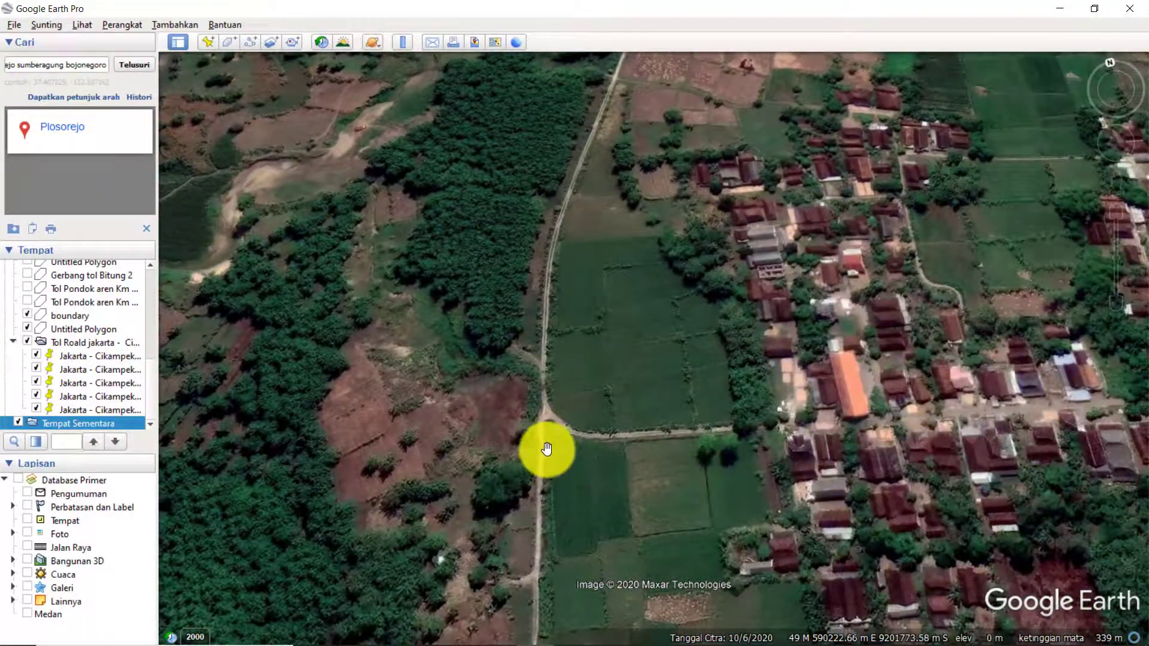
left_click_drag(536, 474, 542, 261)
left_click_drag(540, 383, 549, 179)
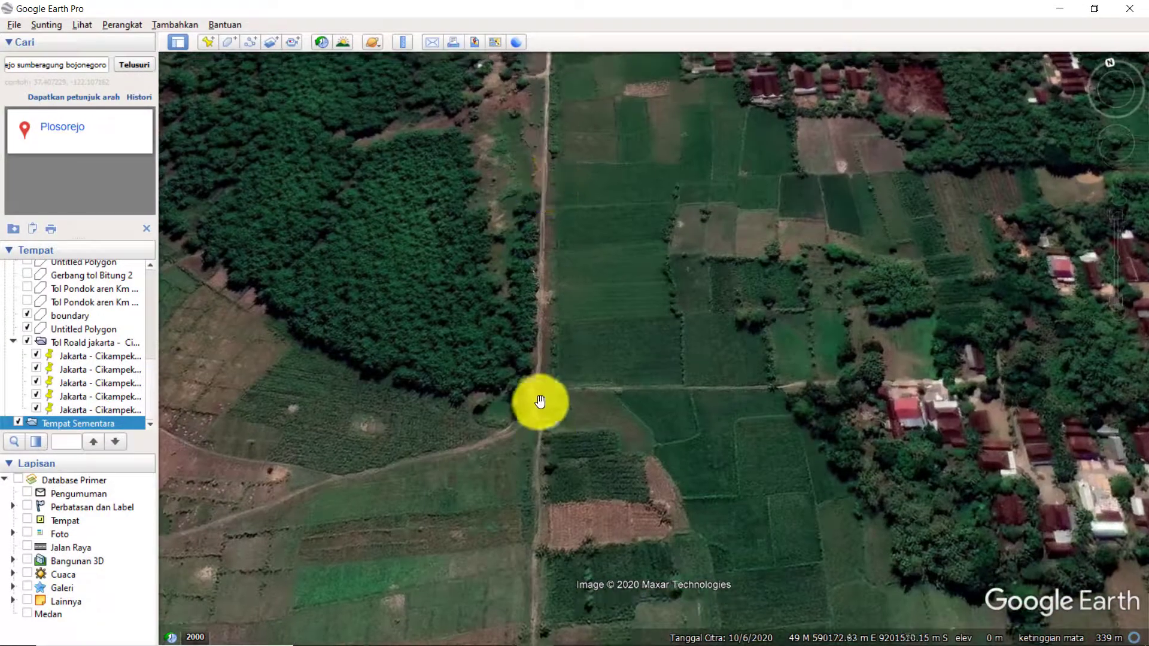
left_click_drag(534, 403, 524, 475)
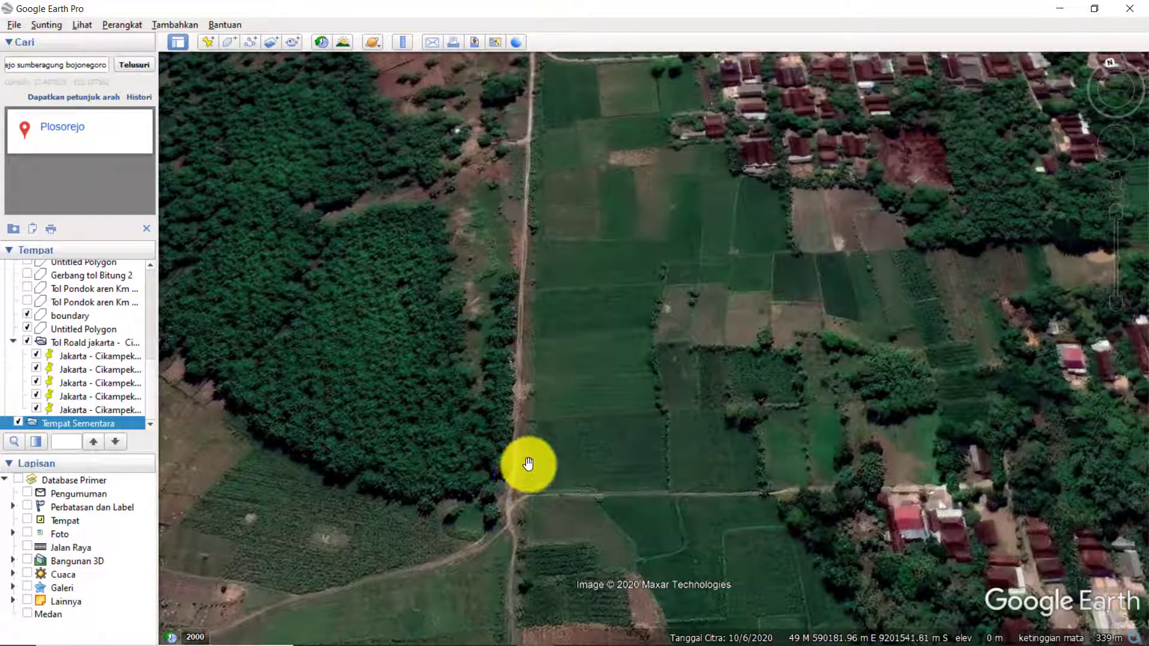
Create a new path named Jln Perdaplos and open its line style and colour settings.
left_click(249, 43)
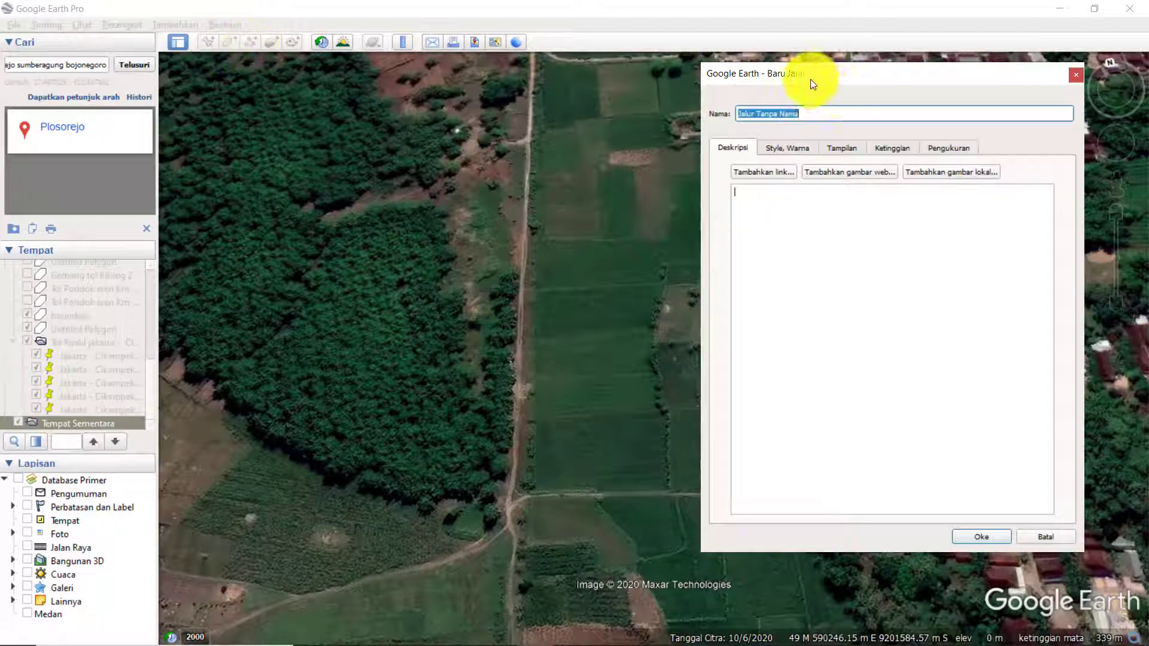
left_click_drag(810, 79, 844, 80)
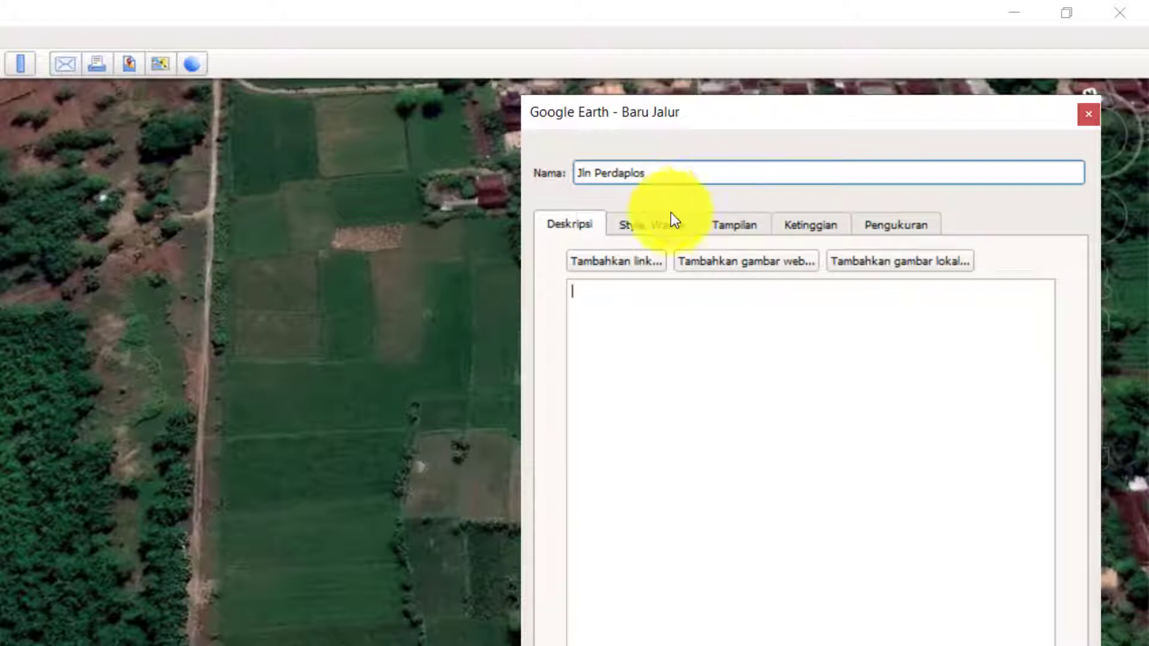
left_click(660, 226)
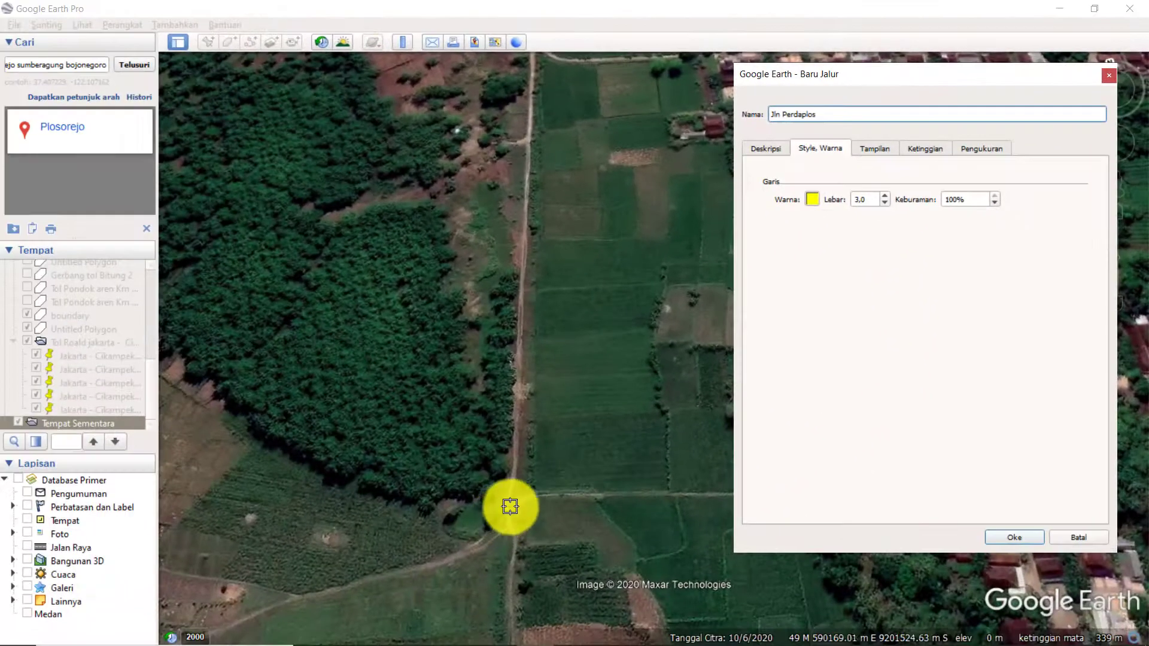
Trace the first part of the path northward along the dirt road, starting at the southern fork.
left_click(496, 509)
left_click(508, 499)
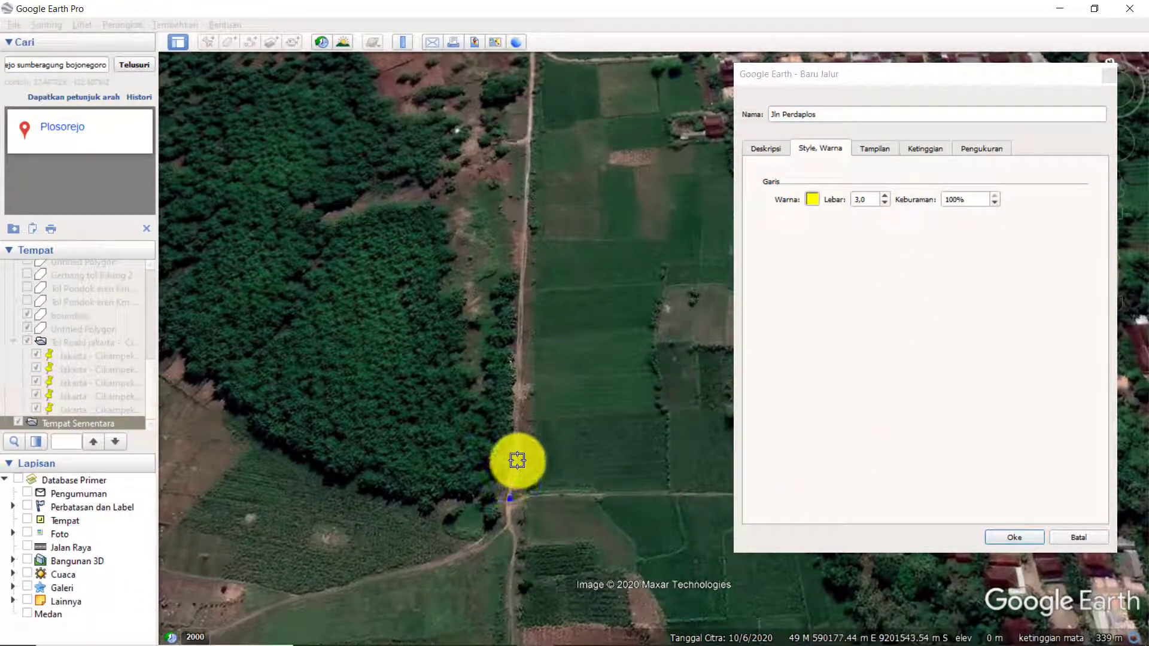
left_click(516, 457)
left_click(517, 365)
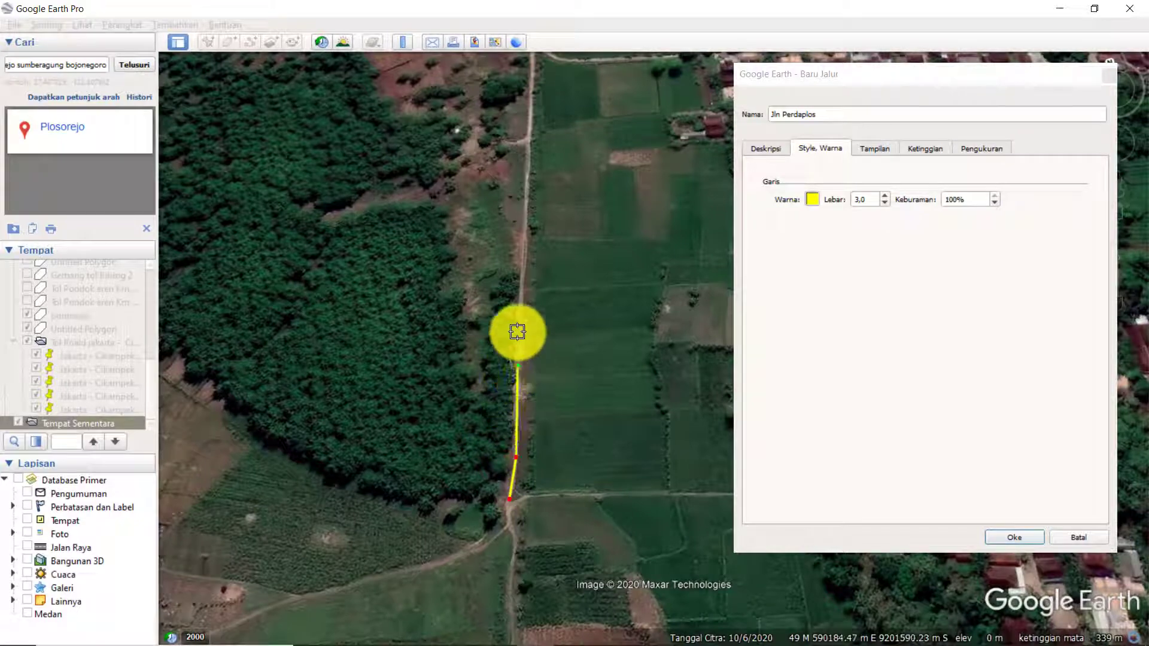
left_click(527, 187)
Continue the path north past the village road junction and around the bend beside the woods.
scroll(470, 449, "down", 3)
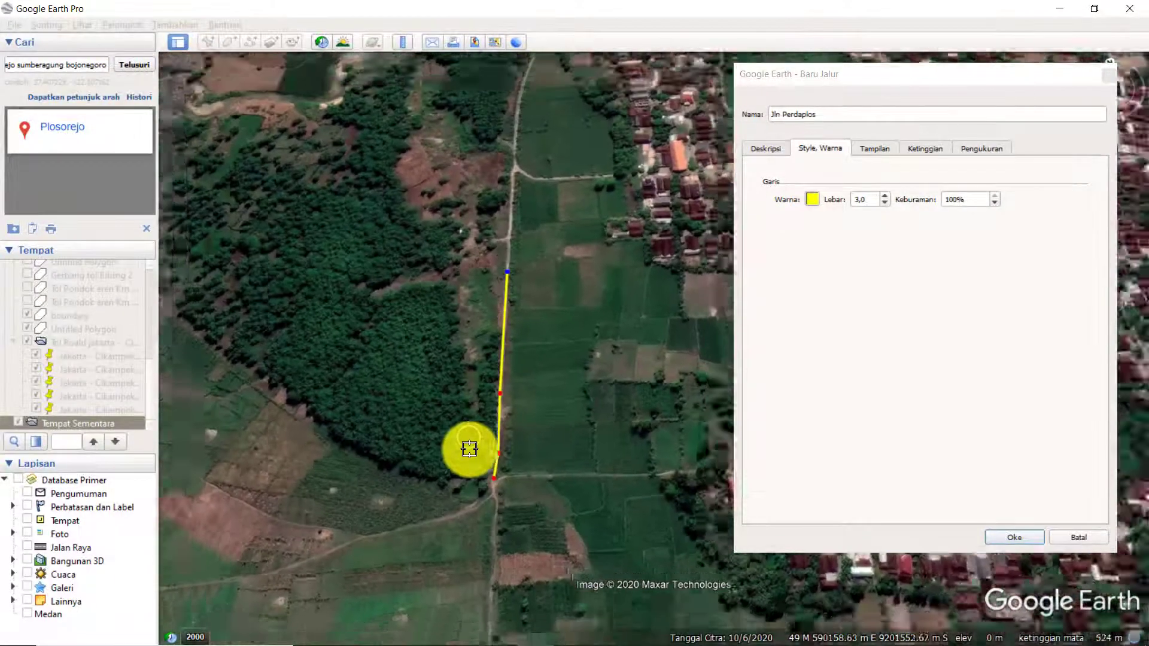
scroll(513, 206, "up", 2)
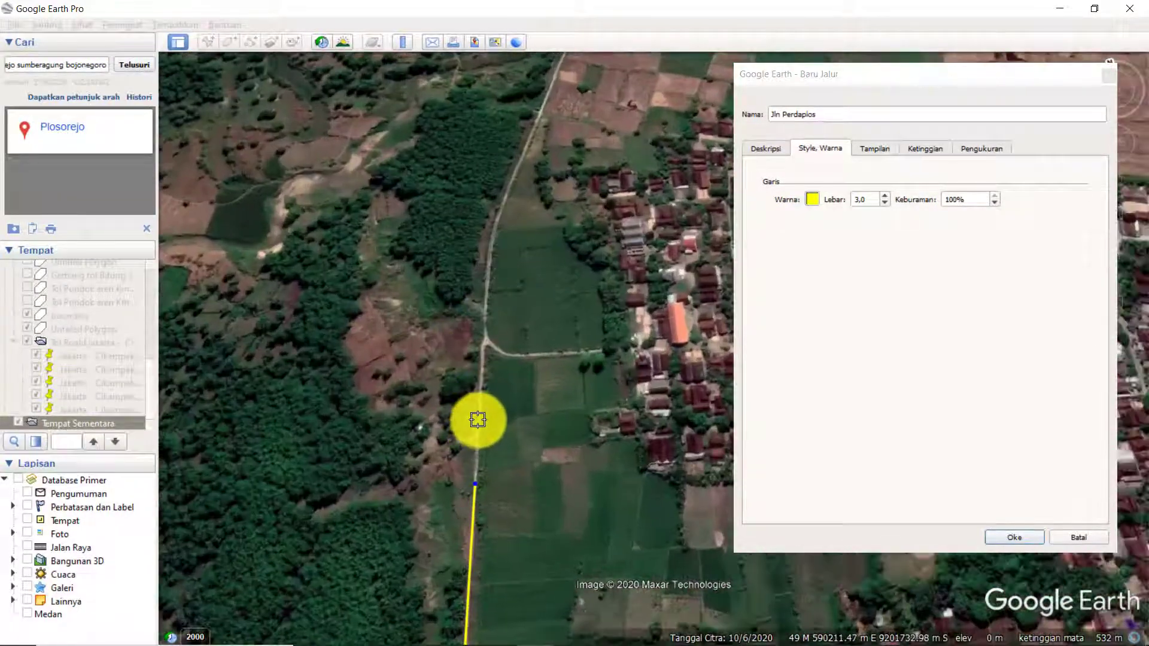
left_click(480, 415)
left_click(482, 361)
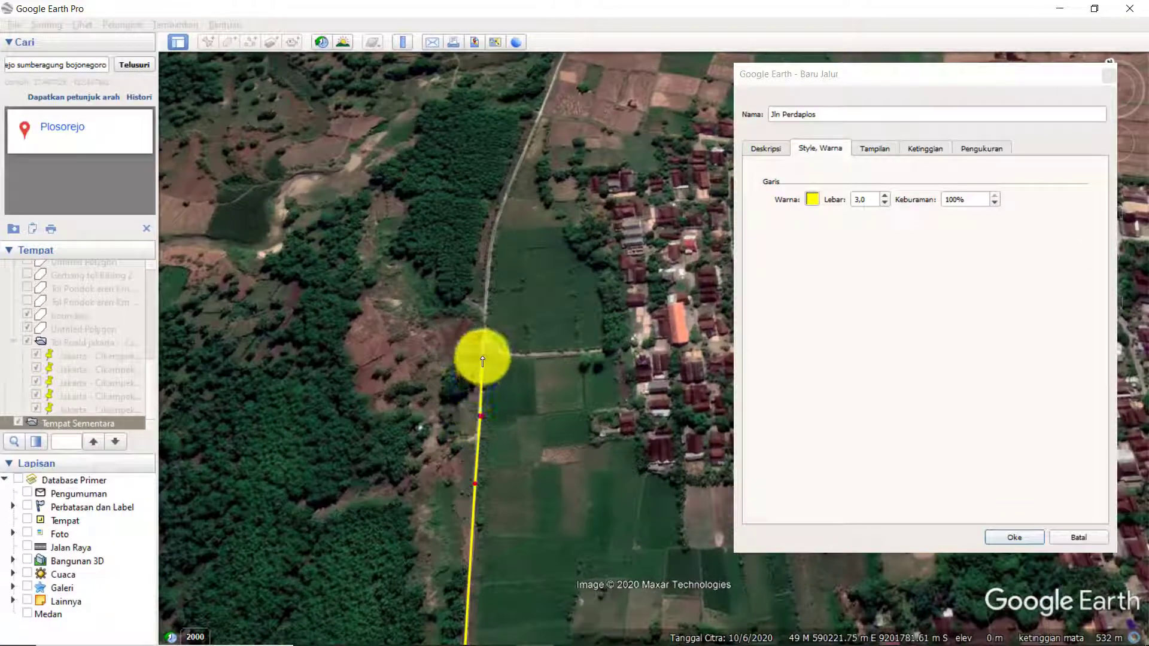
left_click(492, 293)
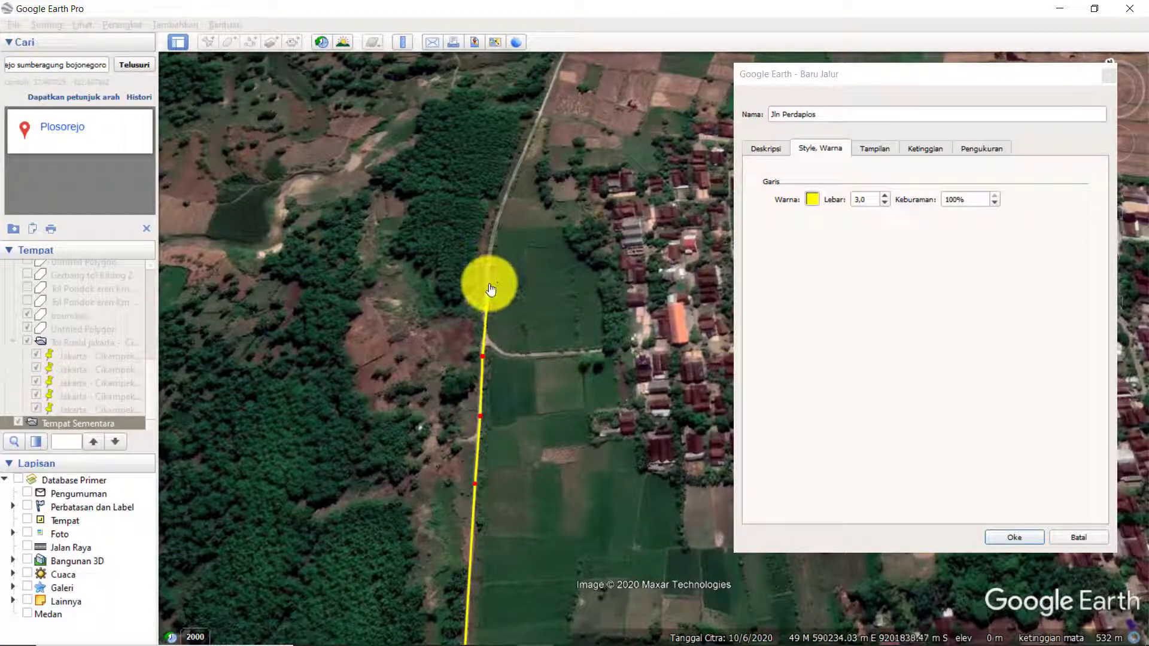
left_click(493, 237)
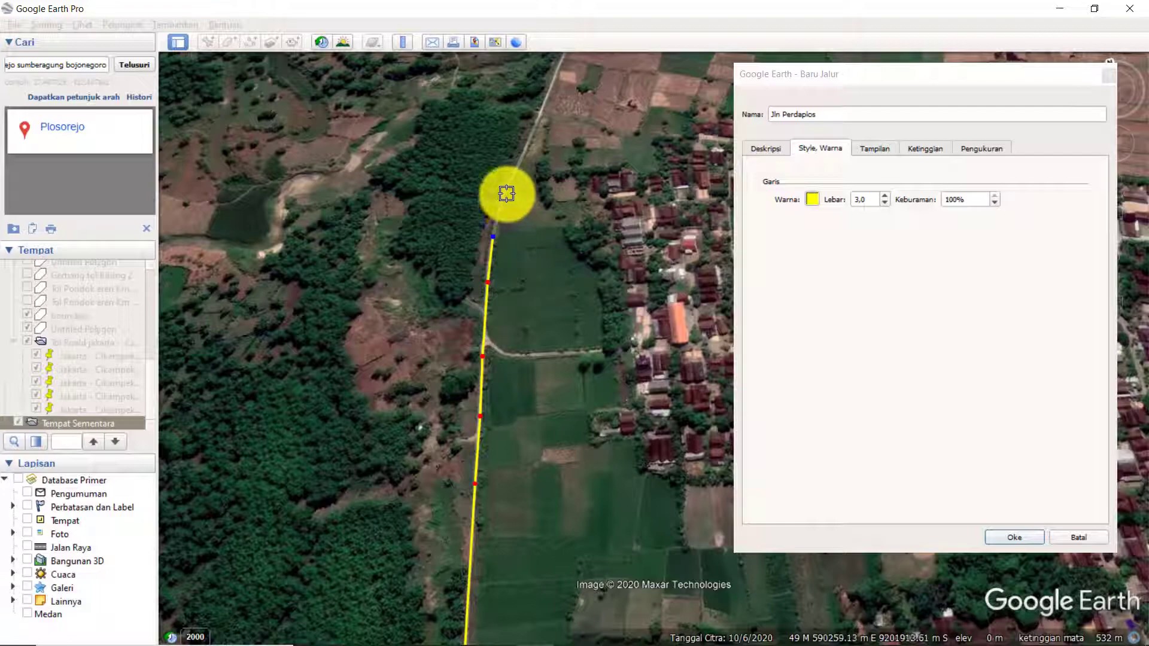
left_click(508, 193)
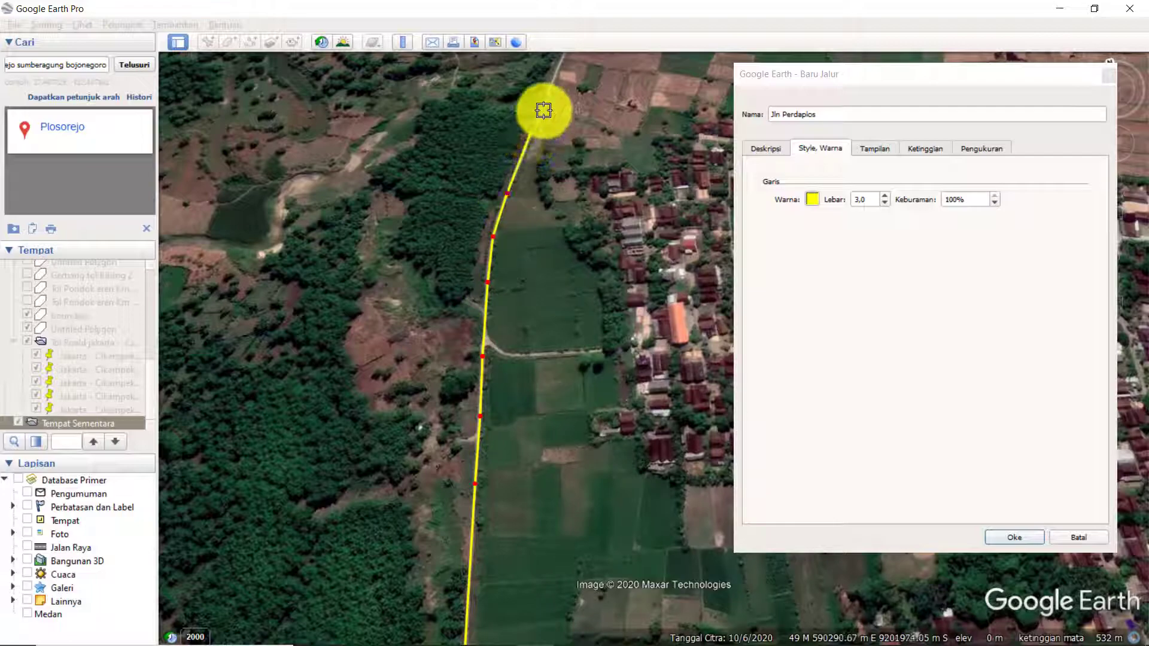
Extend the path along the road's northeastward stretch past the brown fields, adding points where it curves.
scroll(547, 364, "down", 3)
scroll(564, 135, "up", 5)
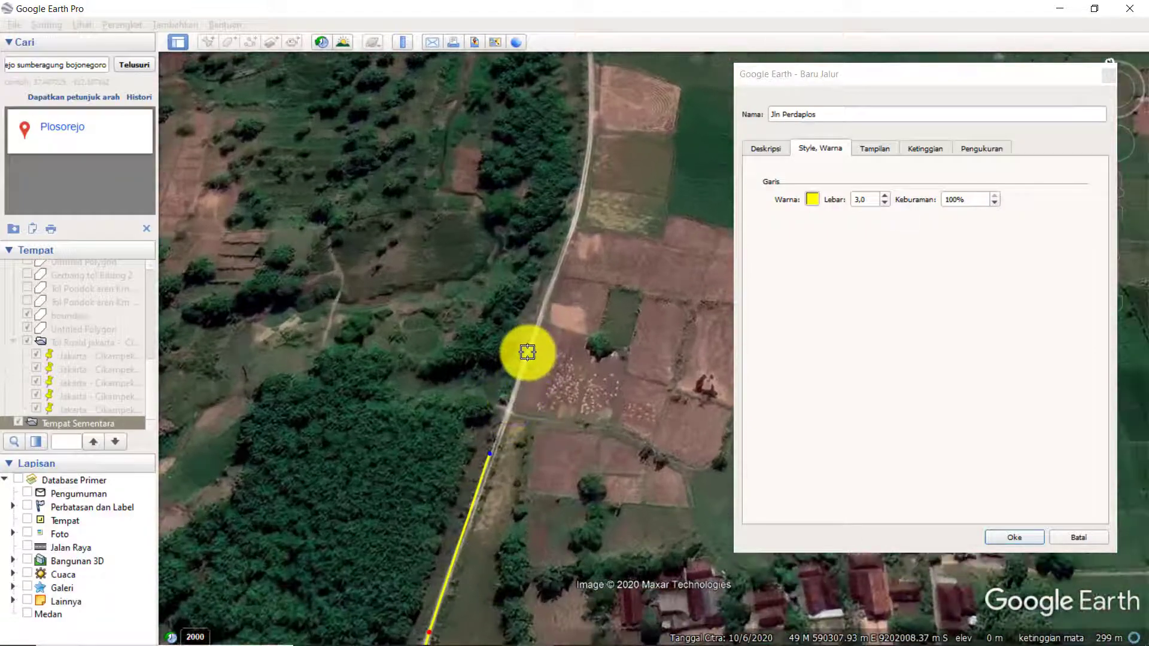
left_click(527, 351)
left_click(567, 233)
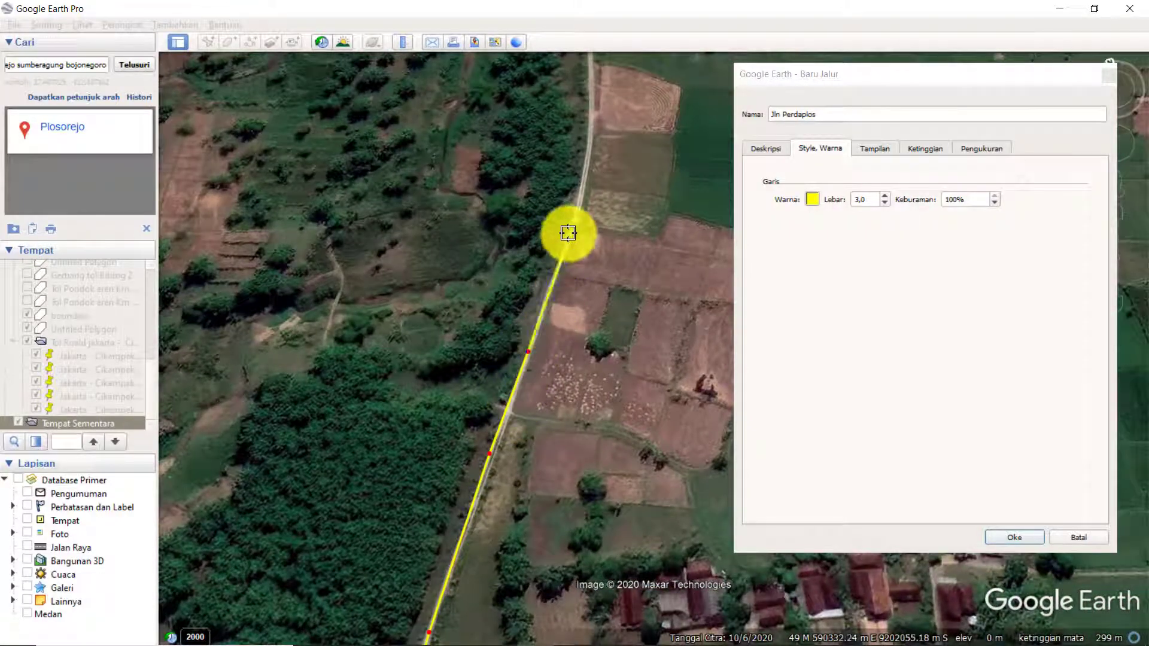
left_click(586, 190)
Add the last stretch of the path toward the road's northern end and save the path.
scroll(521, 238, "down", 1)
scroll(521, 238, "down", 4)
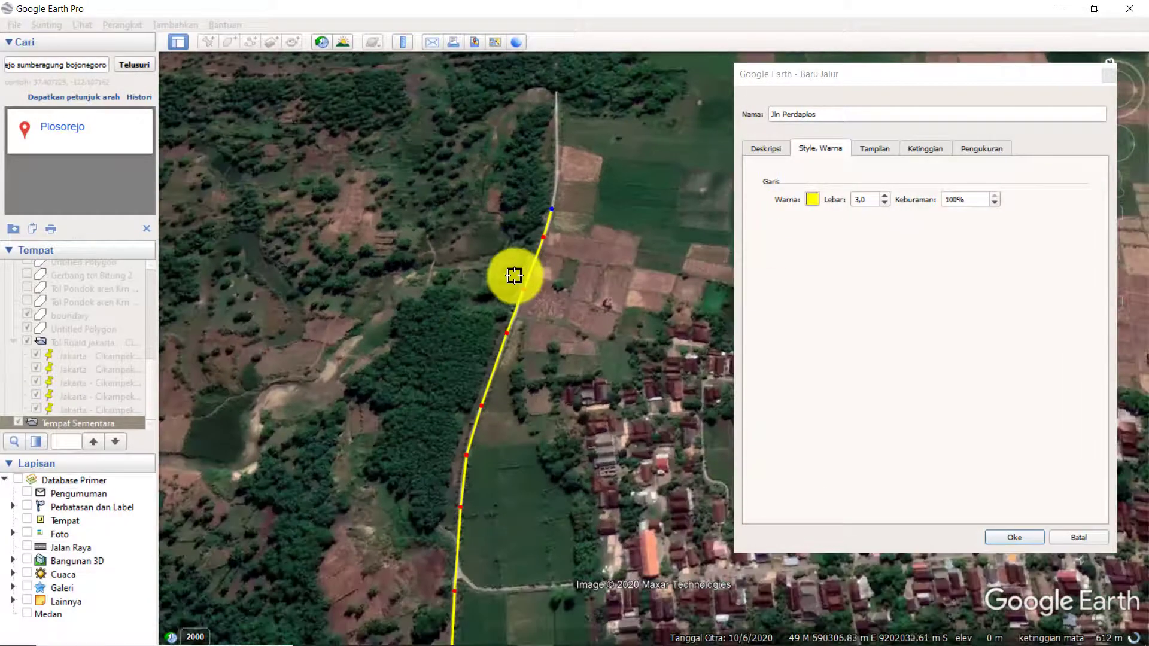
scroll(552, 166, "up", 2)
scroll(552, 166, "up", 3)
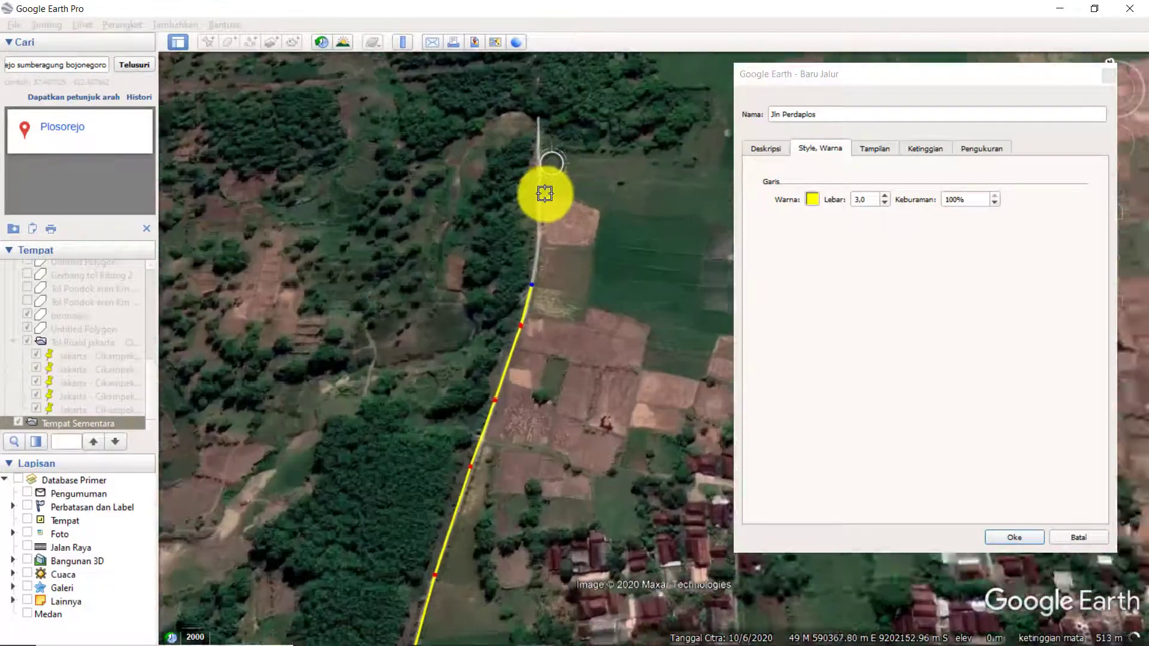
scroll(536, 185, "down", 3)
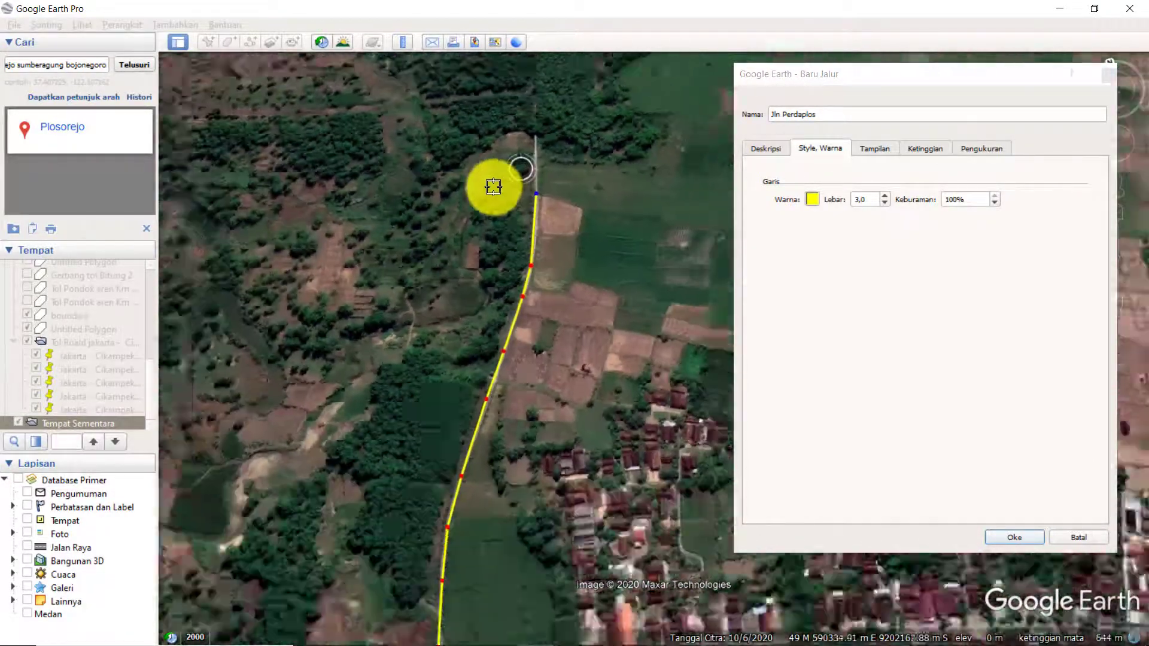
scroll(487, 554, "up", 2)
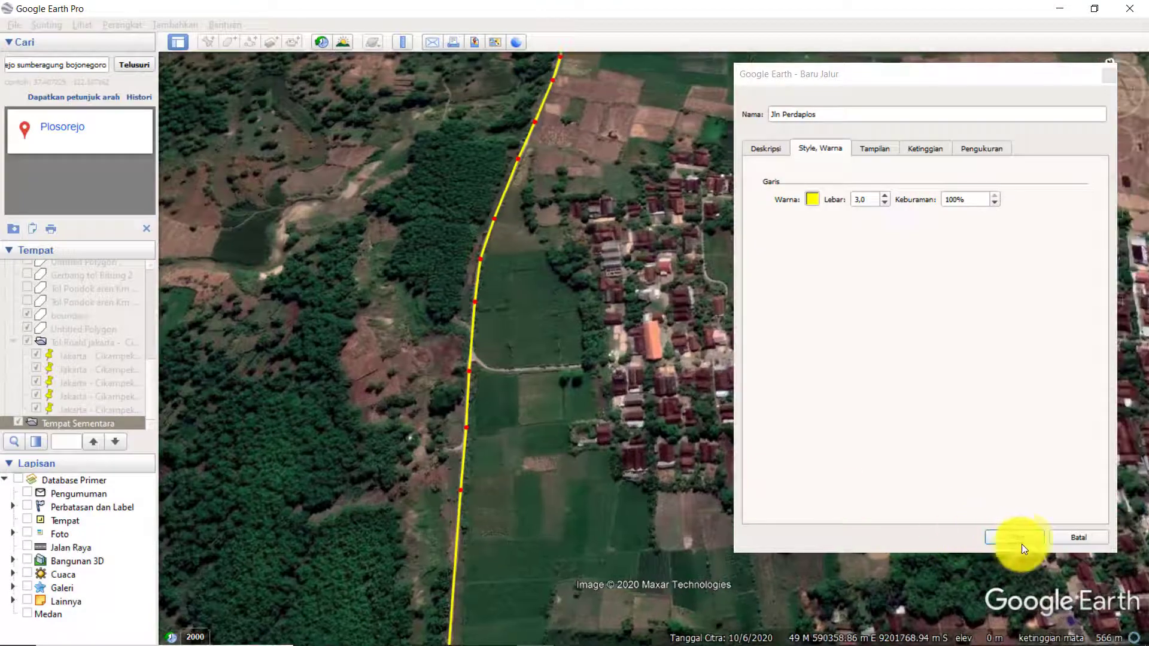
left_click(1014, 538)
Examine how the saved path follows the road, up close at the village road junction.
left_click_drag(636, 403, 600, 339)
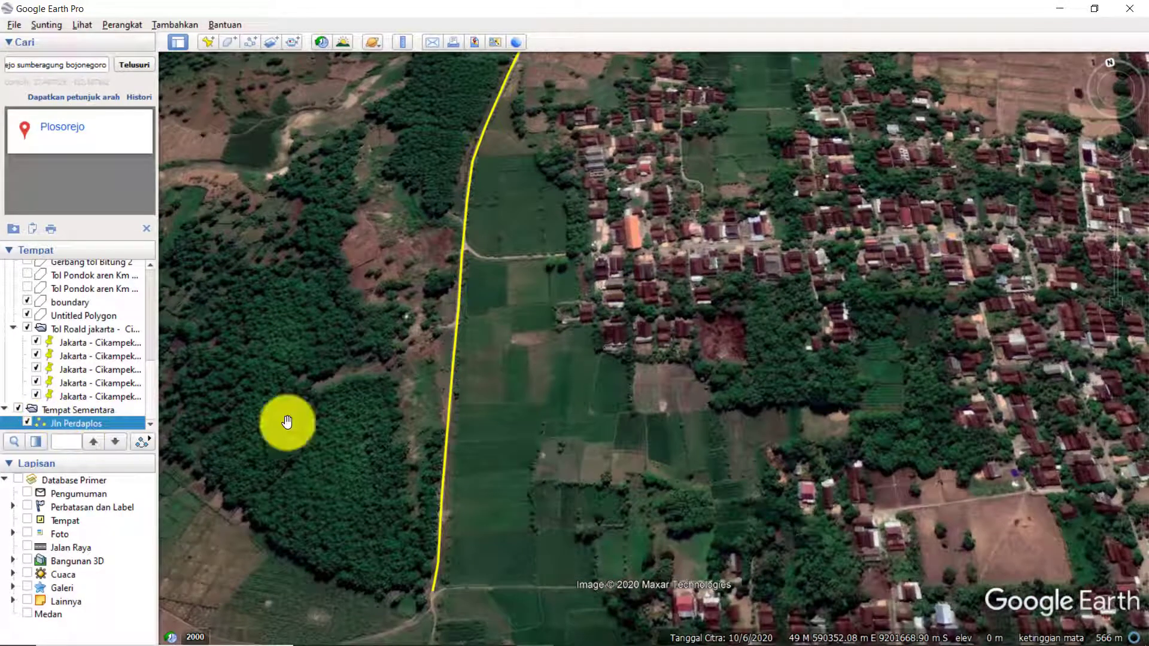
left_click_drag(466, 179, 457, 311)
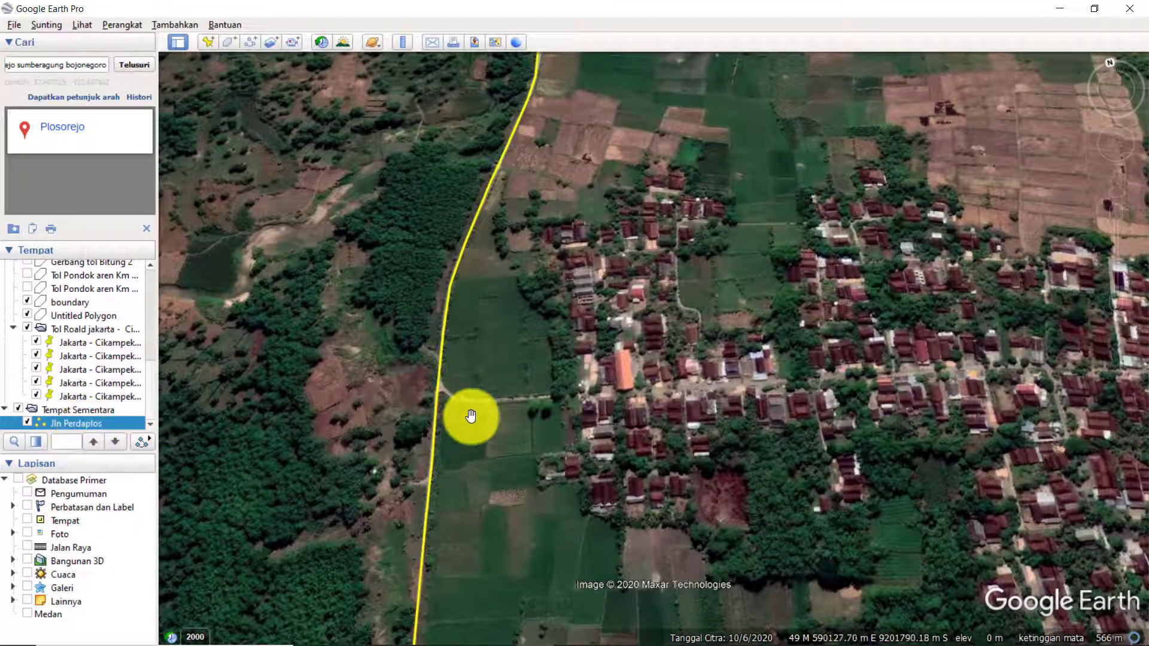
left_click_drag(472, 416, 474, 379)
scroll(438, 424, "up", 1)
left_click_drag(445, 311, 447, 320)
scroll(447, 321, "up", 4)
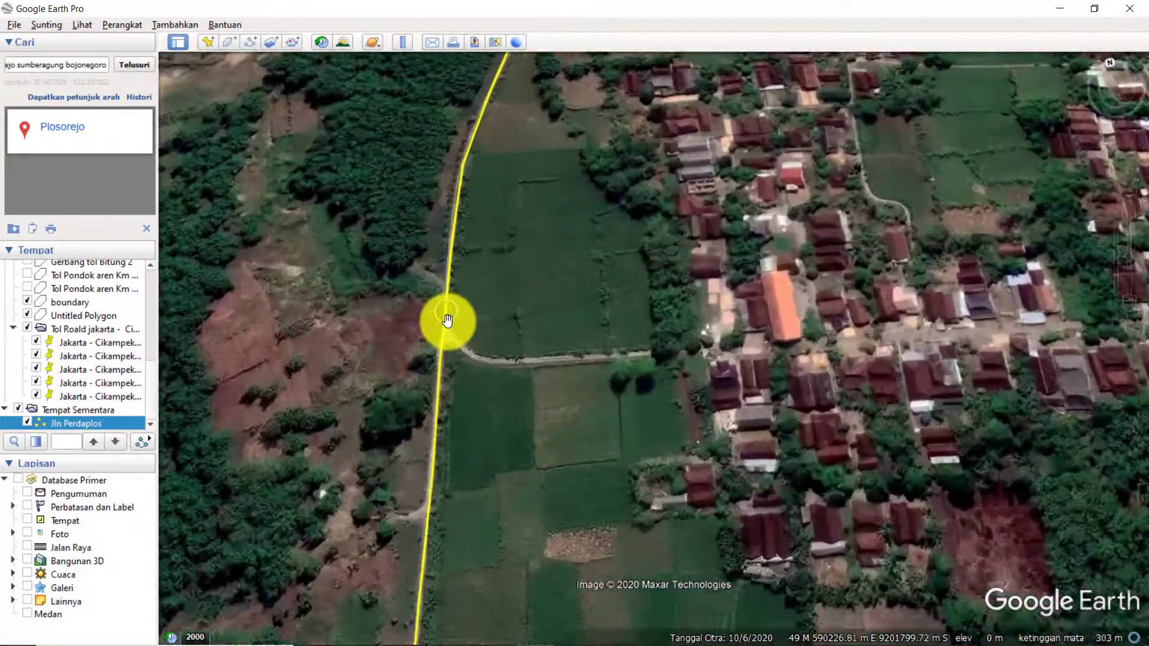
scroll(467, 425, "up", 1)
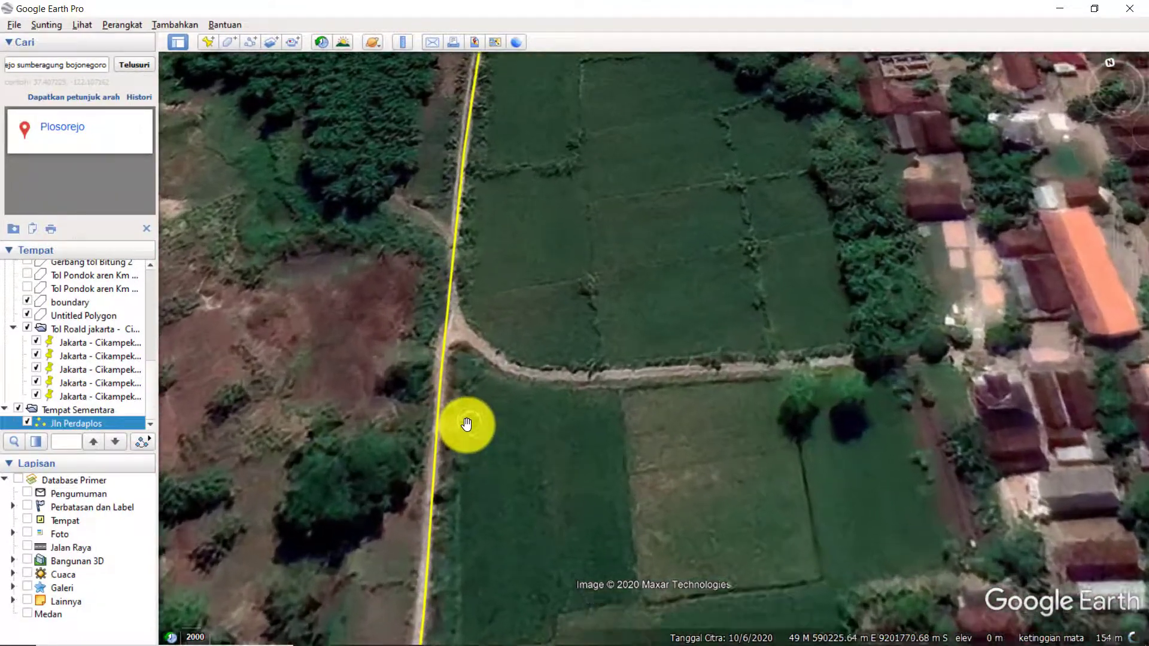
left_click_drag(498, 427, 537, 383)
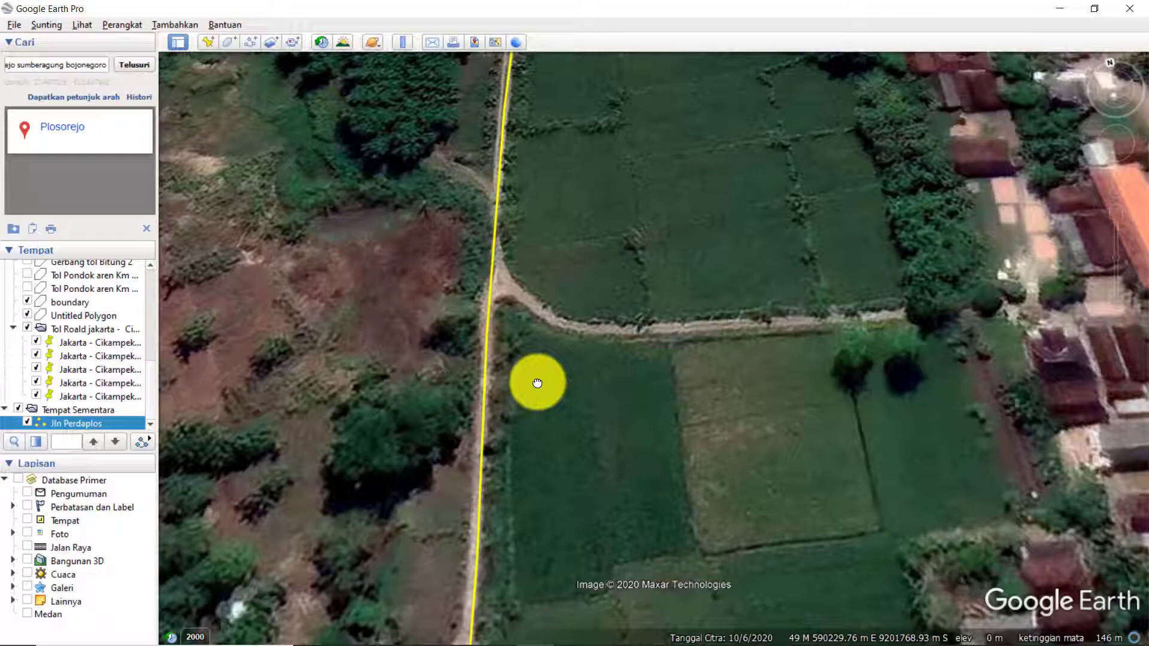
left_click_drag(551, 377, 590, 334)
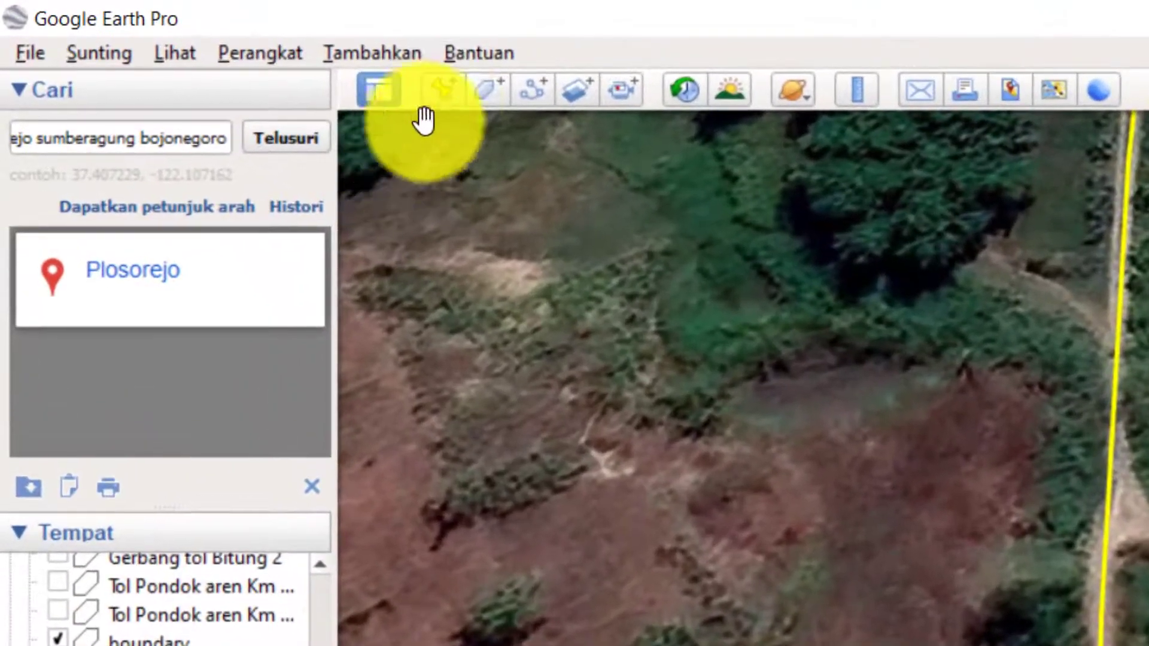
Add a placemark named Das on the road path, just south of the junction with the village road.
left_click(445, 89)
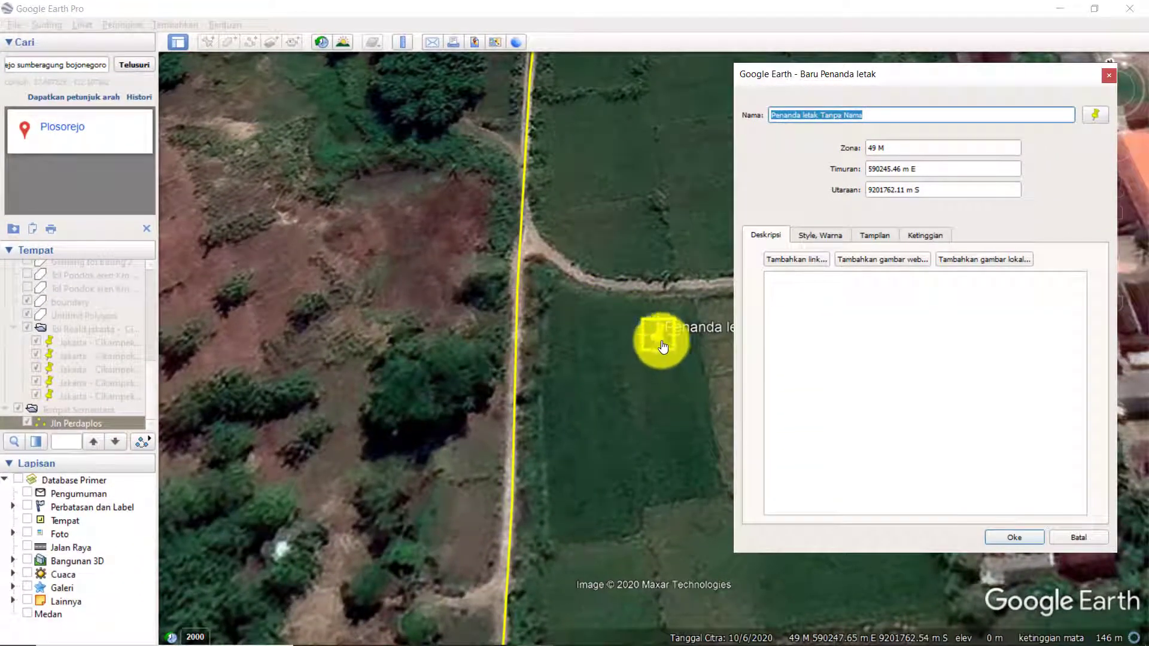
left_click_drag(658, 340, 516, 309)
left_click_drag(911, 112, 730, 120)
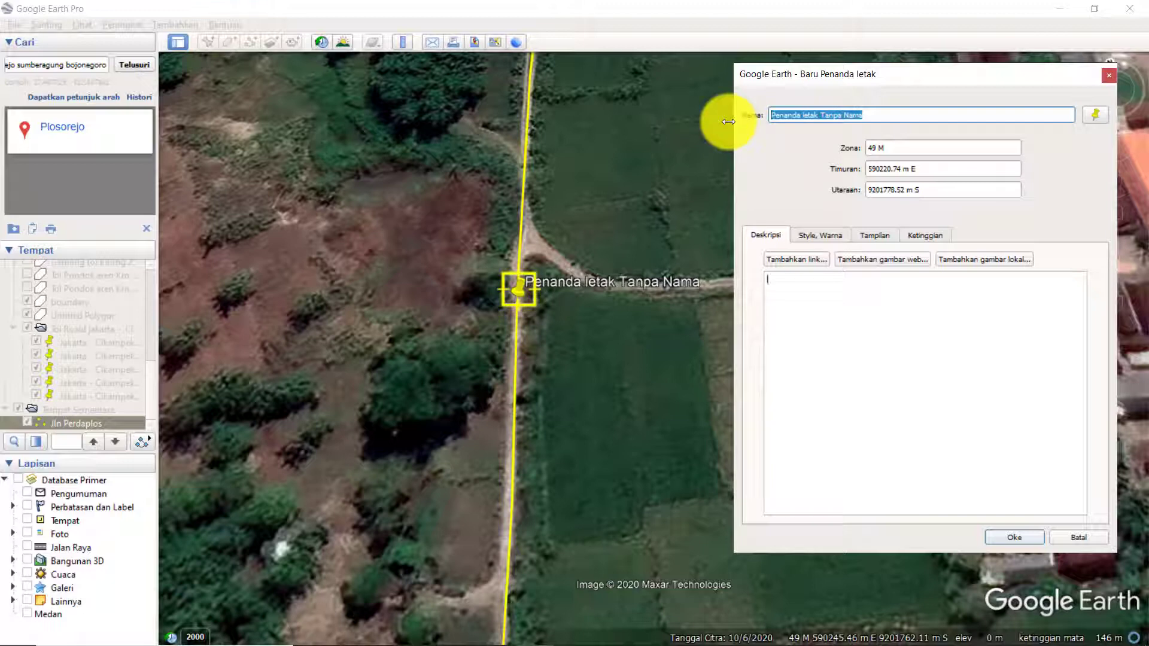
type("A")
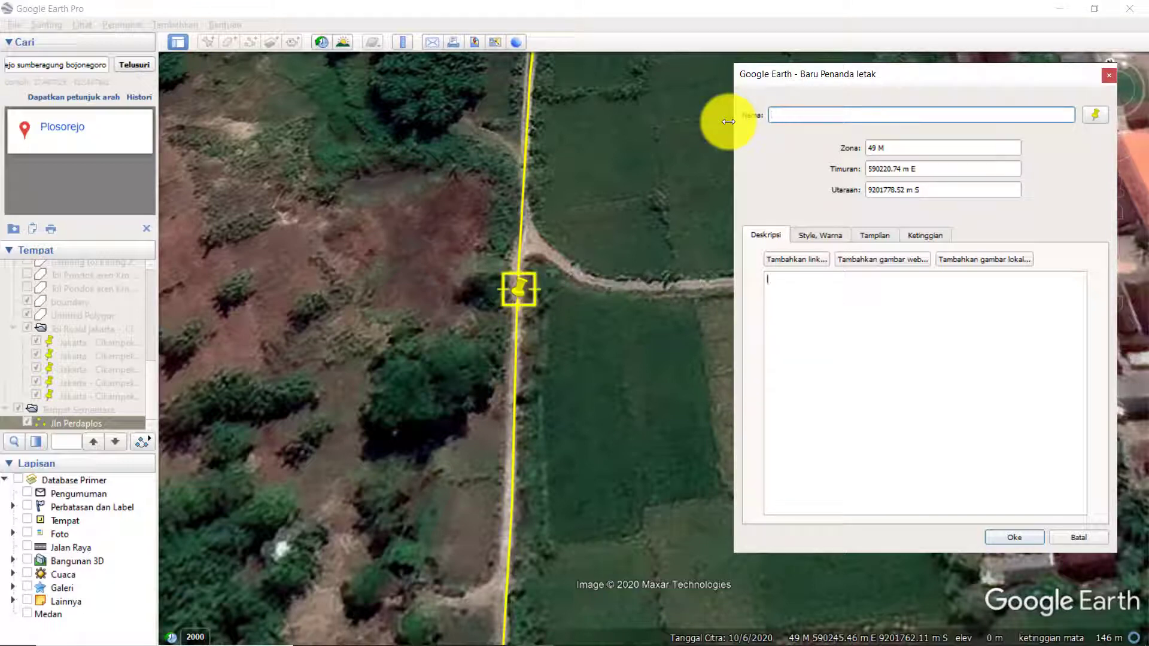
type("Das")
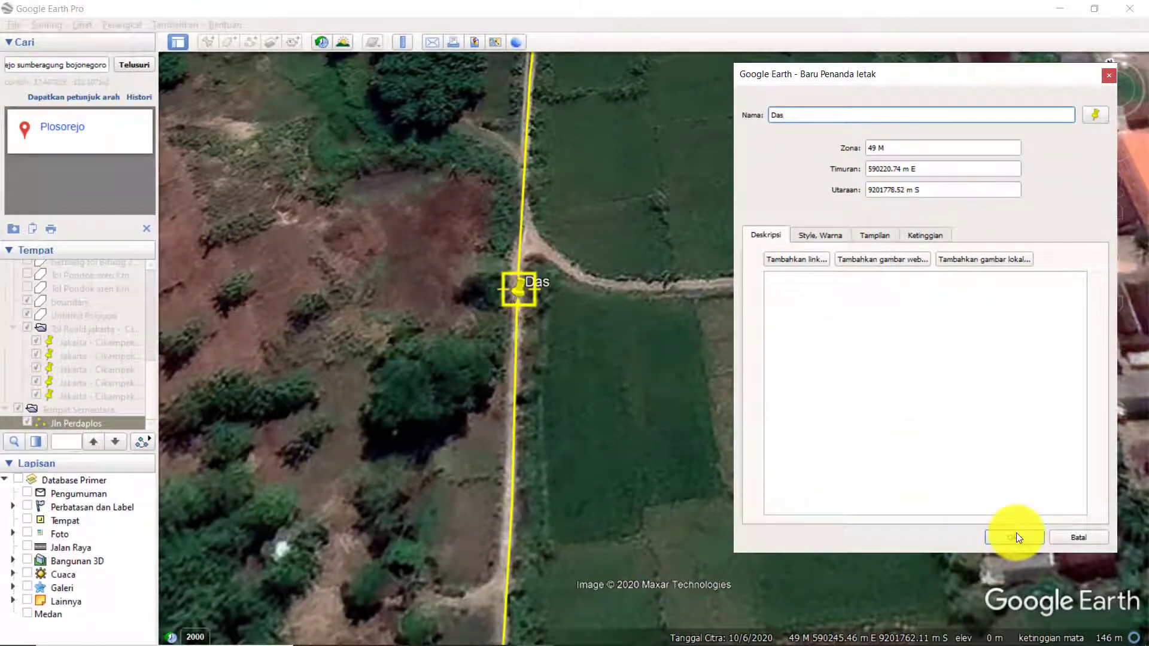
left_click(1016, 538)
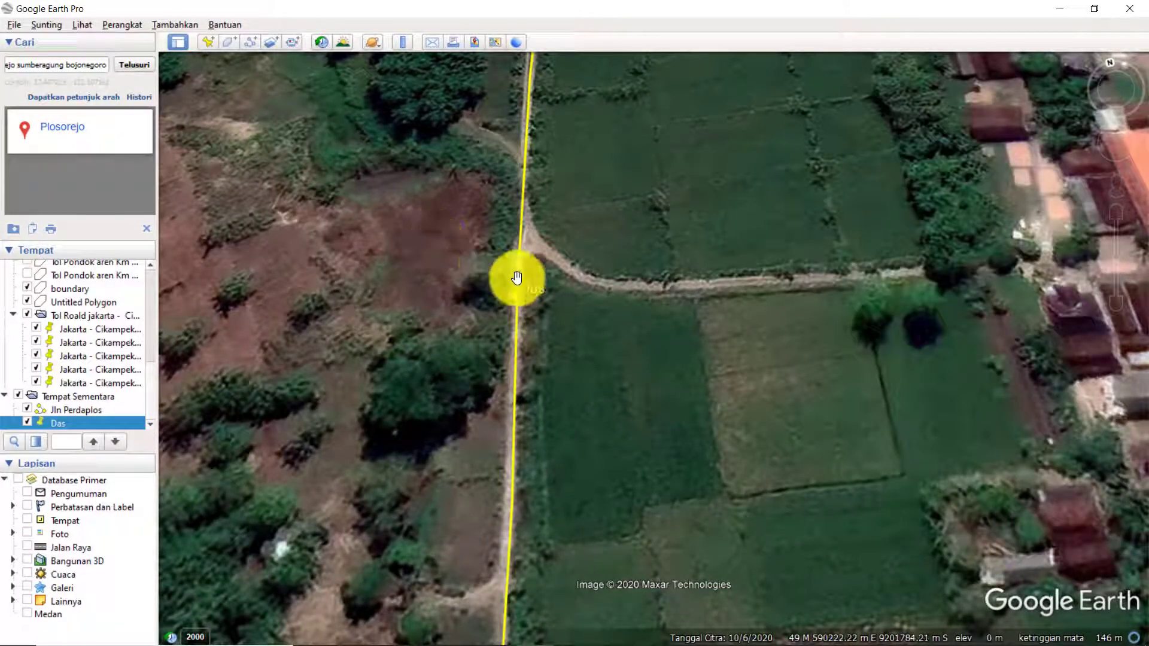
Save the Jln Perdaplos path as a KMZ file named Jln Perdaplos in the Videos folder.
scroll(517, 278, "down", 2)
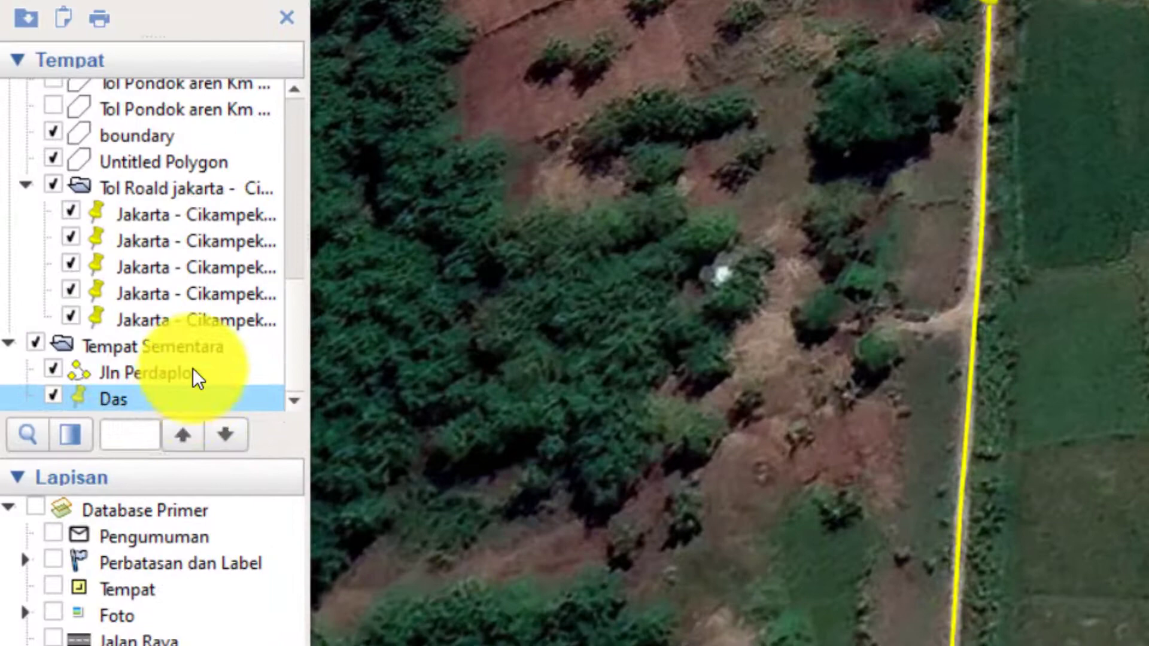
left_click(192, 377)
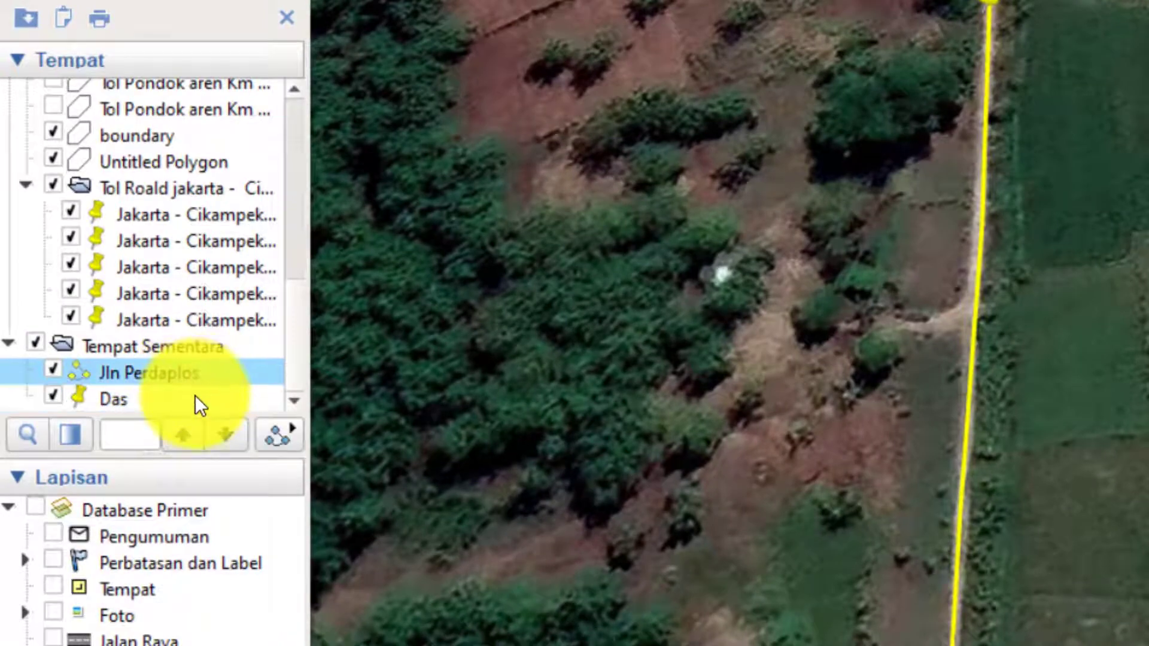
right_click(214, 376)
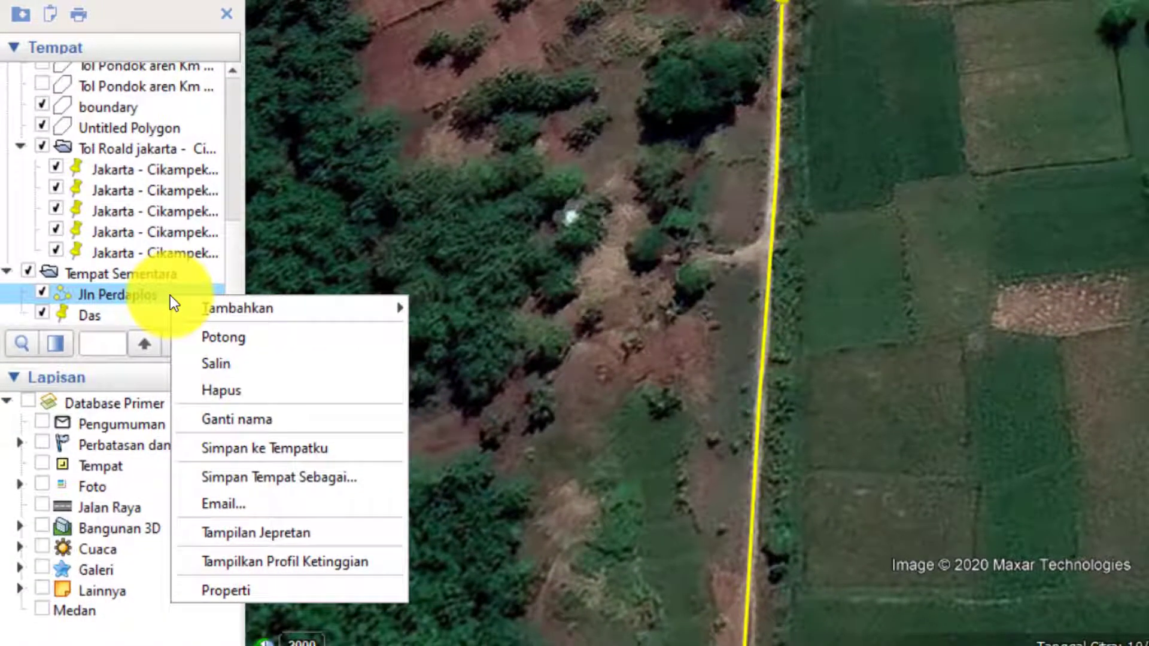
left_click(368, 479)
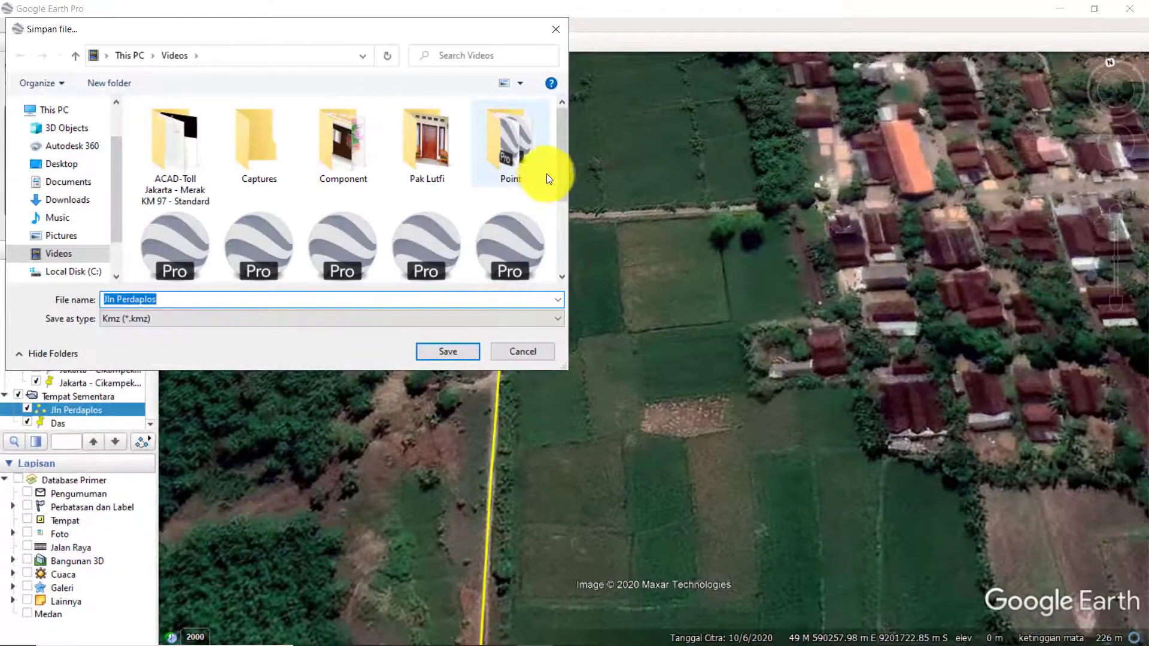
left_click_drag(563, 189, 570, 258)
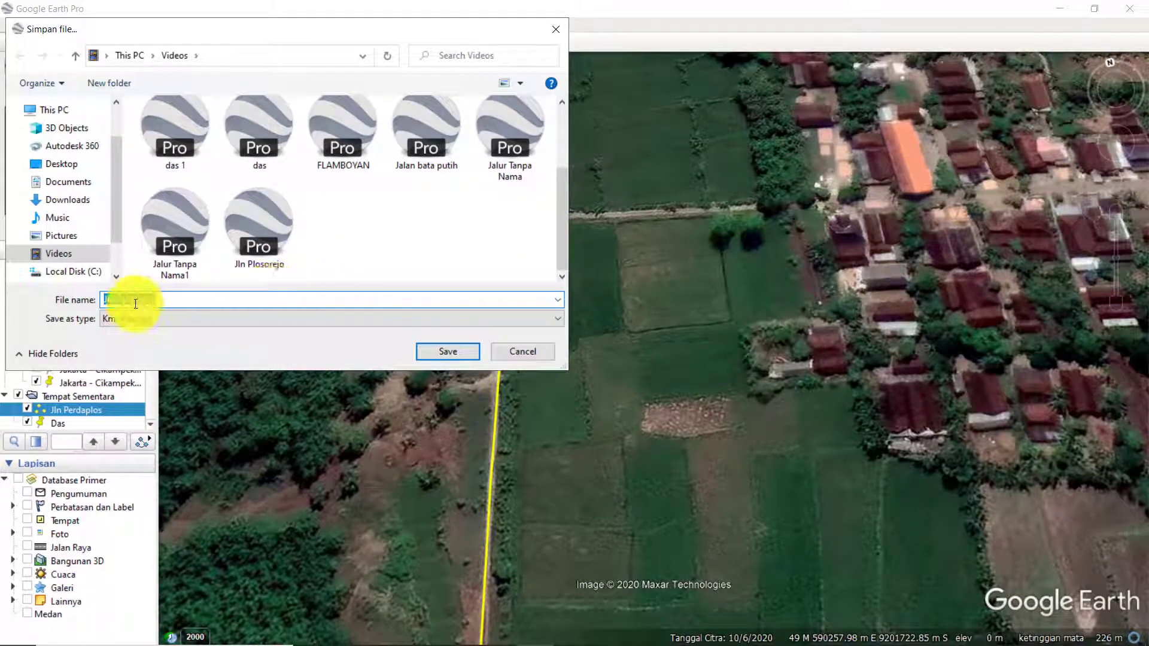
left_click(442, 354)
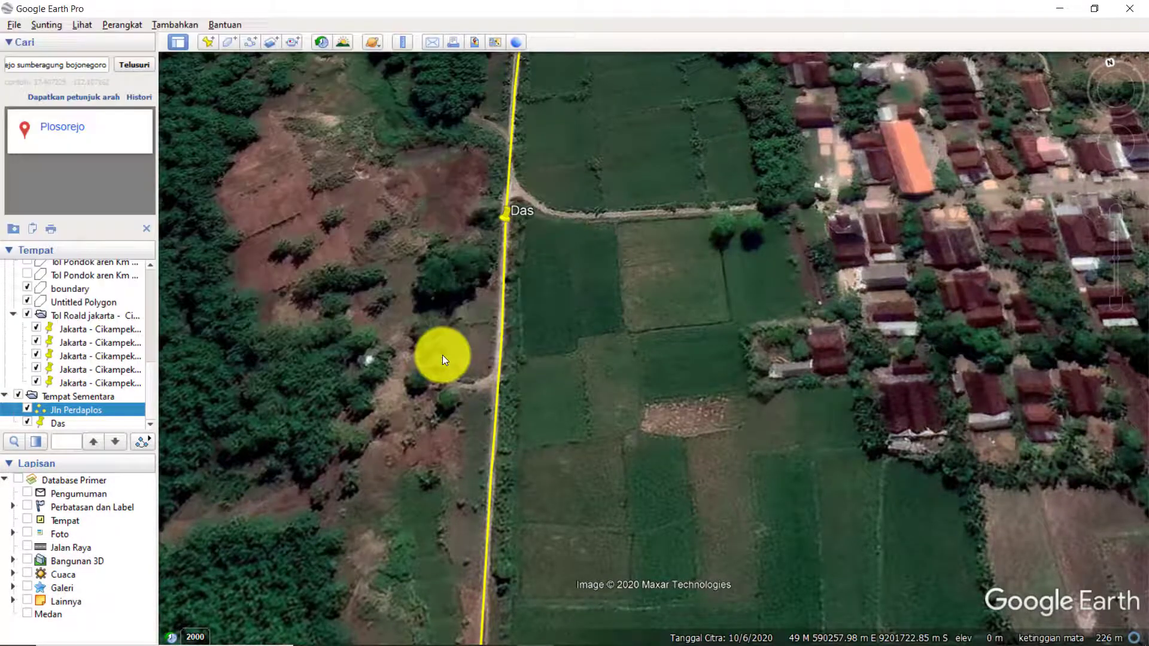
Save the Das placemark as a KMZ file named Das Perdaplos in the Videos folder.
left_click(67, 423)
right_click(67, 422)
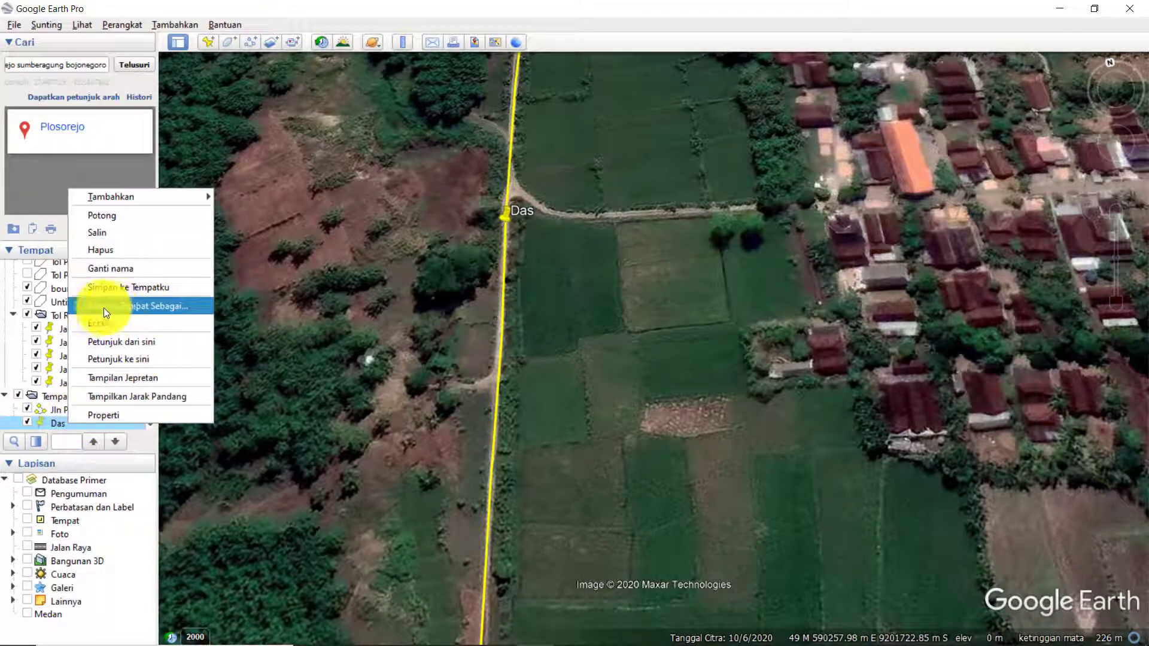
left_click(176, 308)
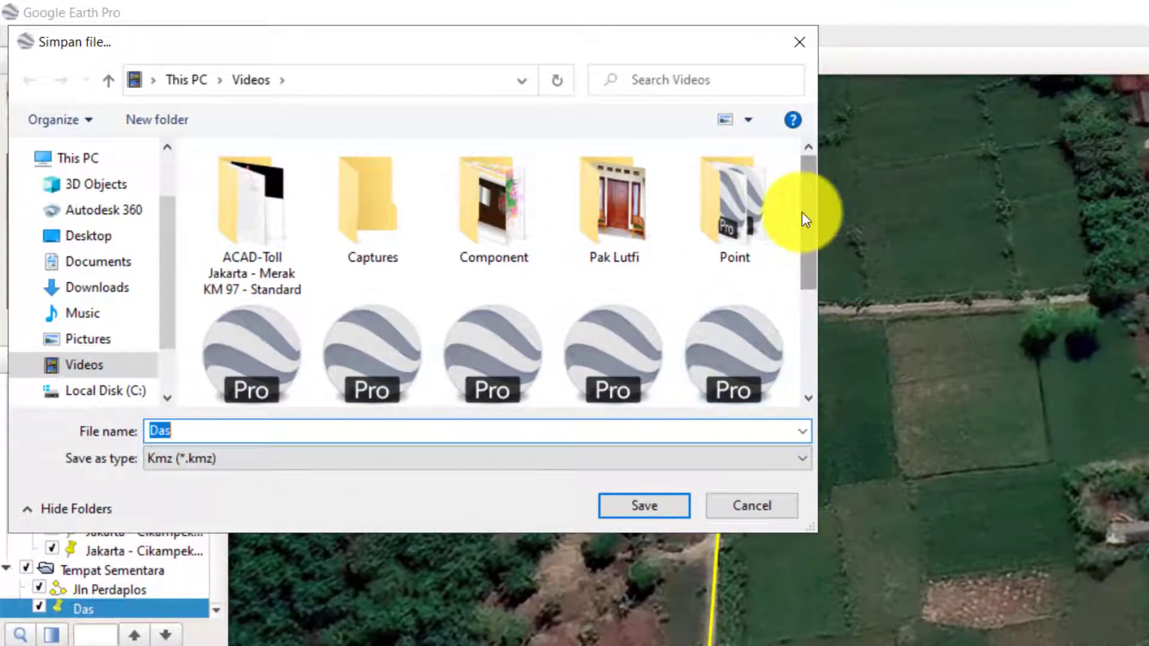
left_click_drag(809, 211, 809, 346)
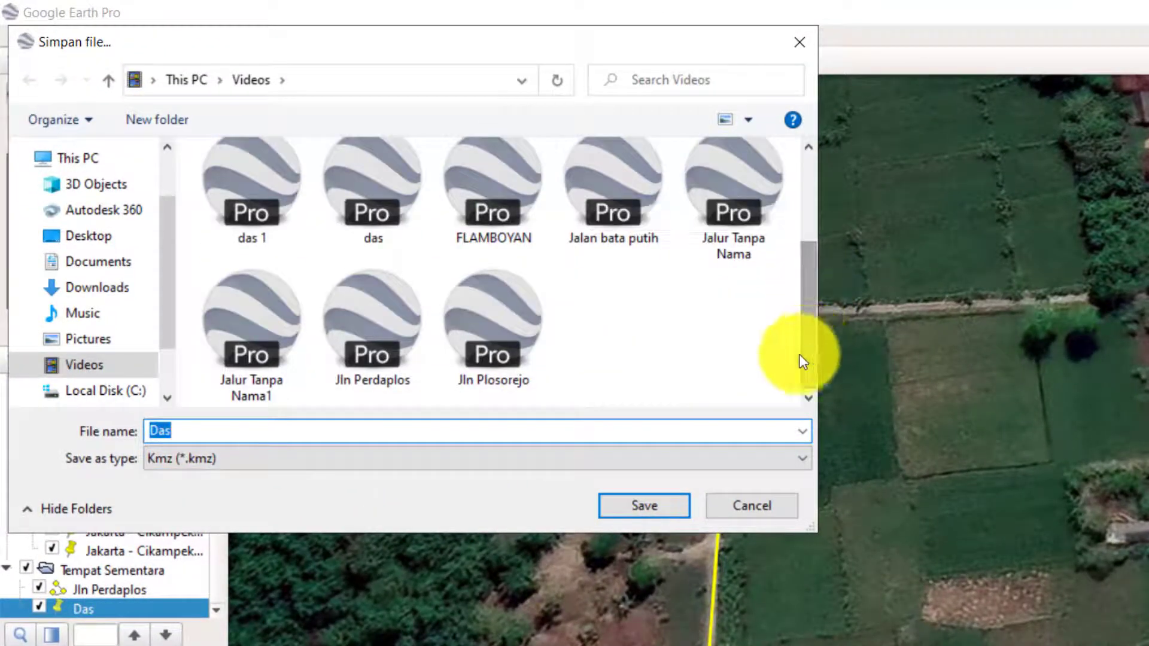
left_click(216, 430)
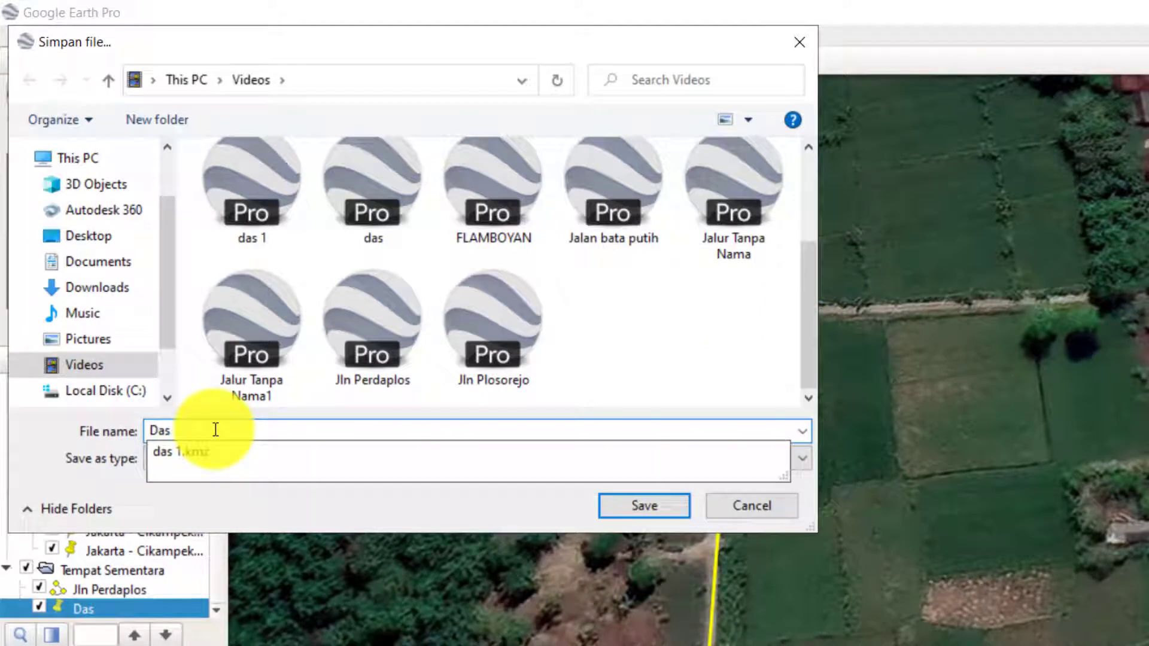
type("P")
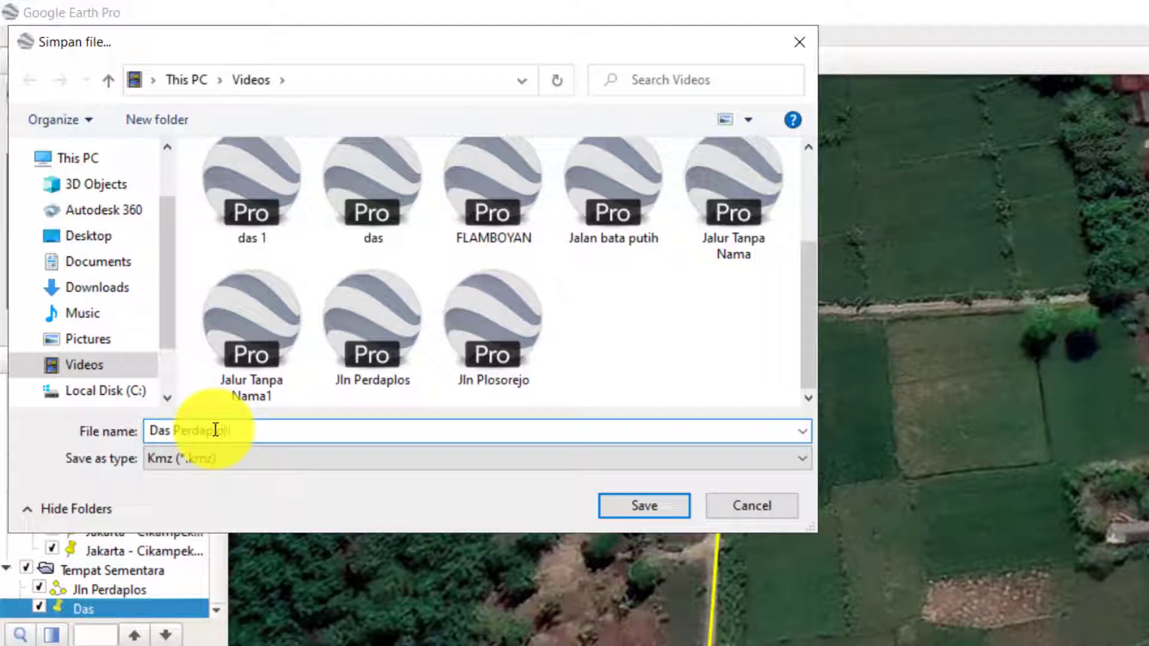
type("erdaplos")
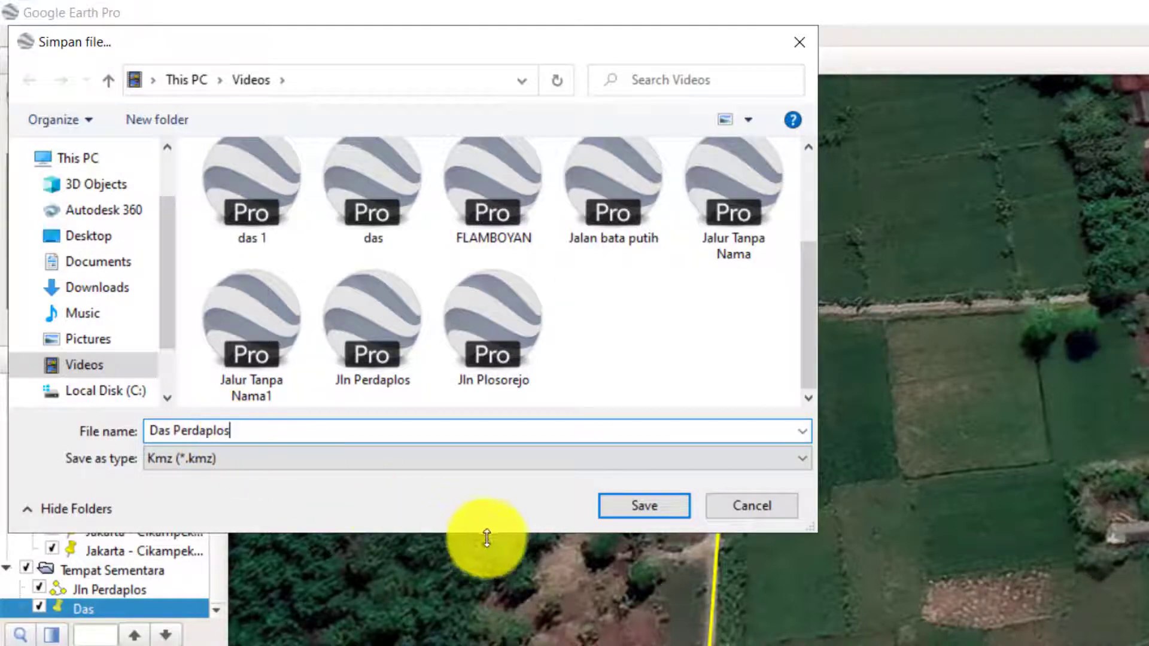
left_click(674, 507)
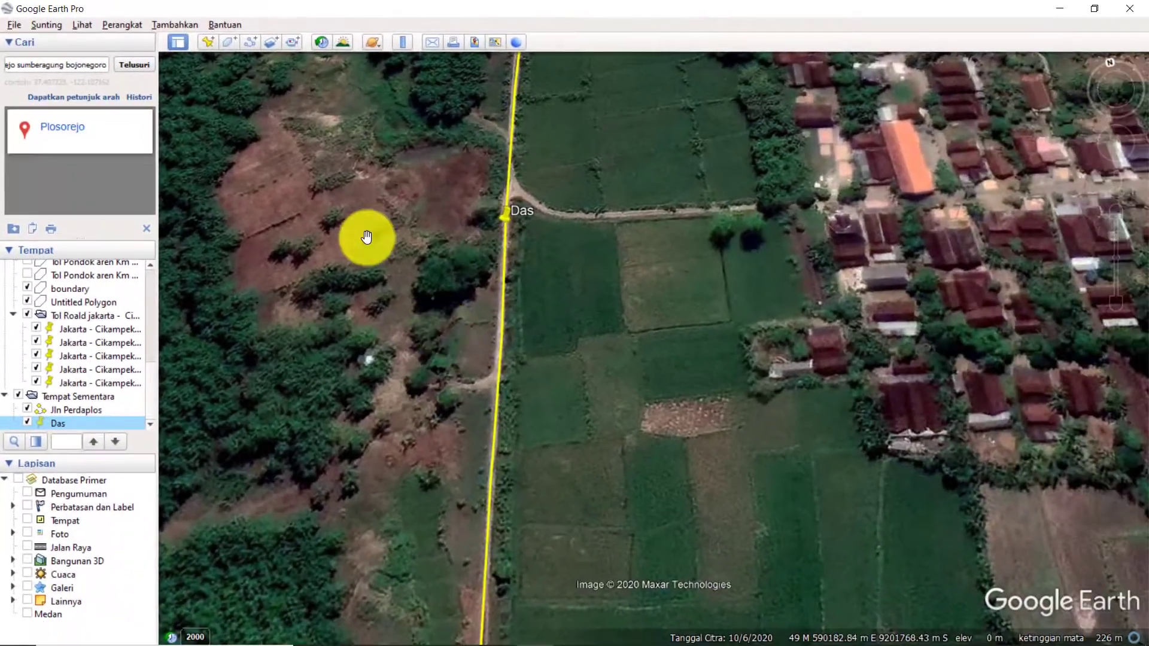
scroll(512, 333, "down", 3)
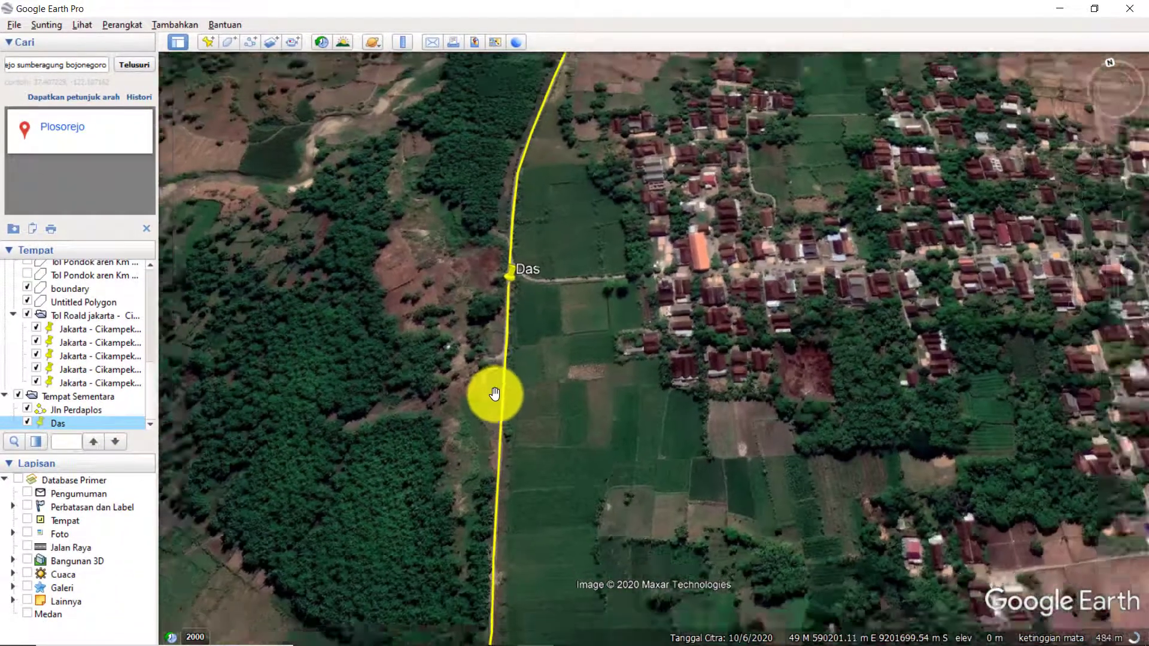
scroll(494, 394, "down", 1)
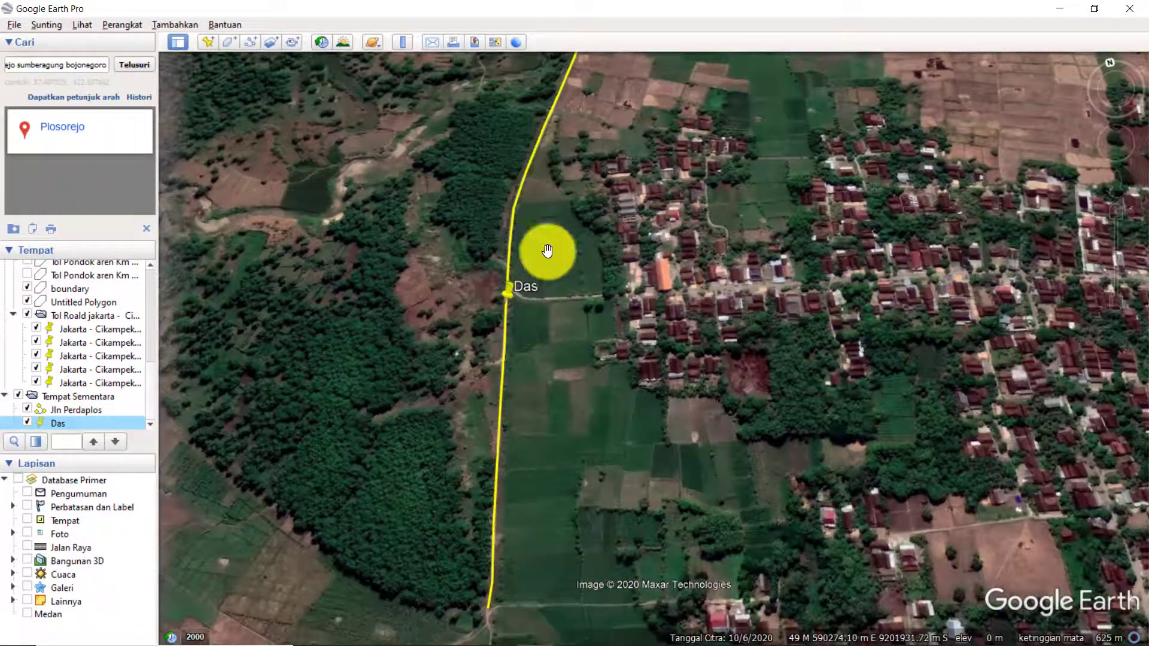
left_click_drag(547, 250, 522, 246)
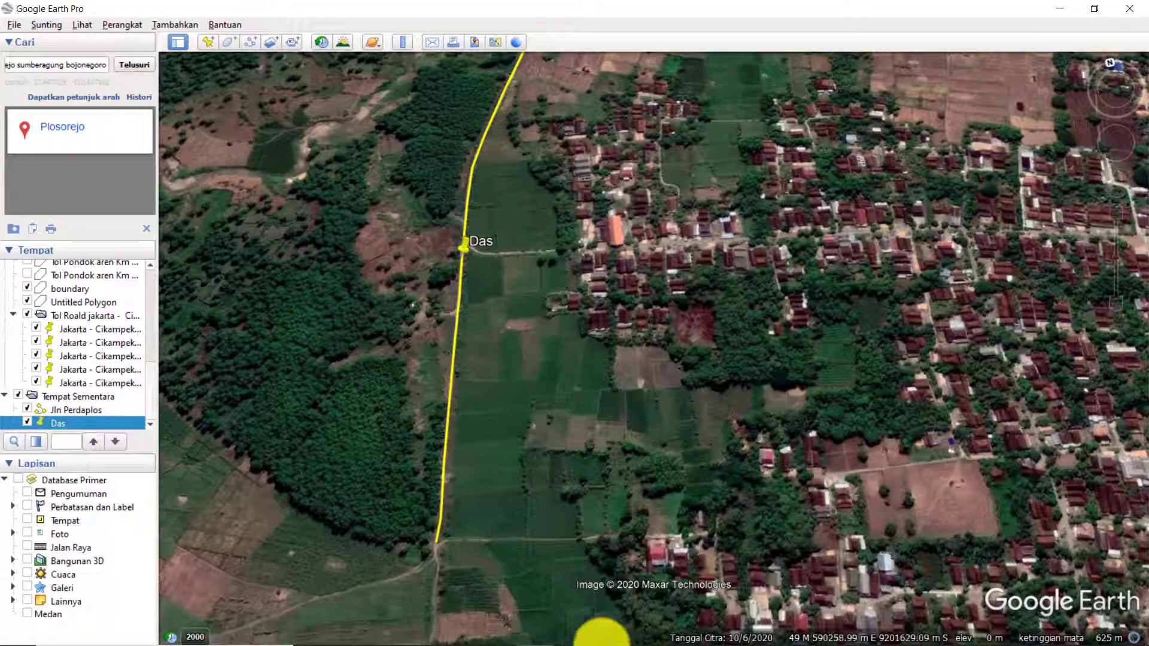
Switch to Global Mapper and open the Jln Perdaplos KMZ file from the Videos folder.
mouse_move(601, 640)
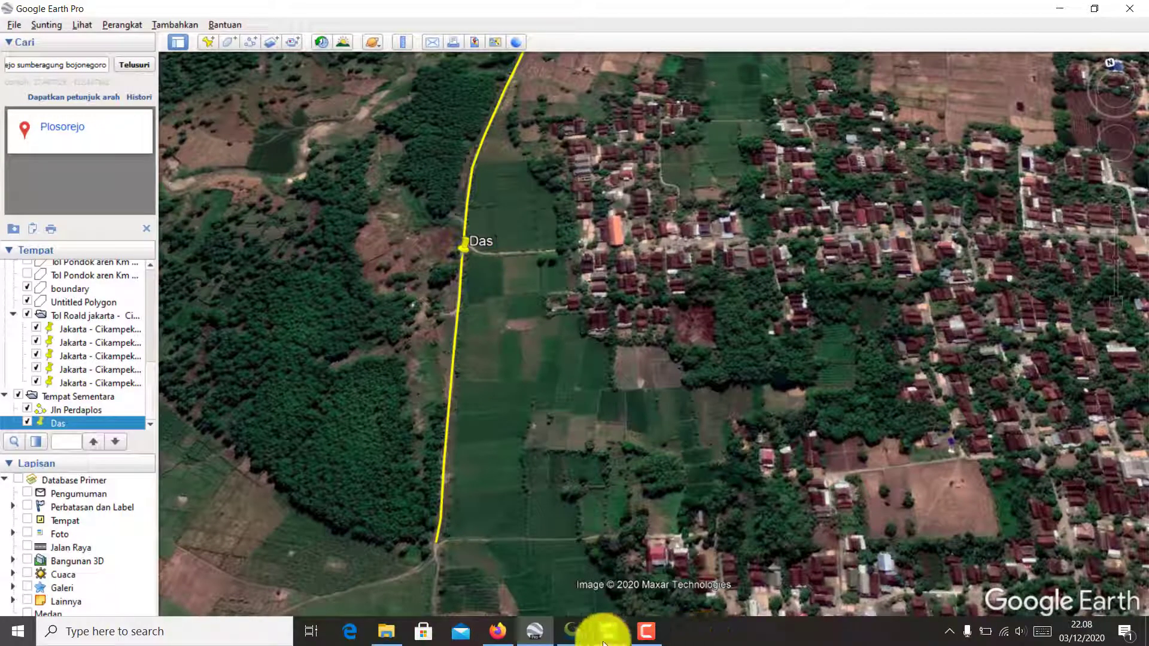
left_click(569, 632)
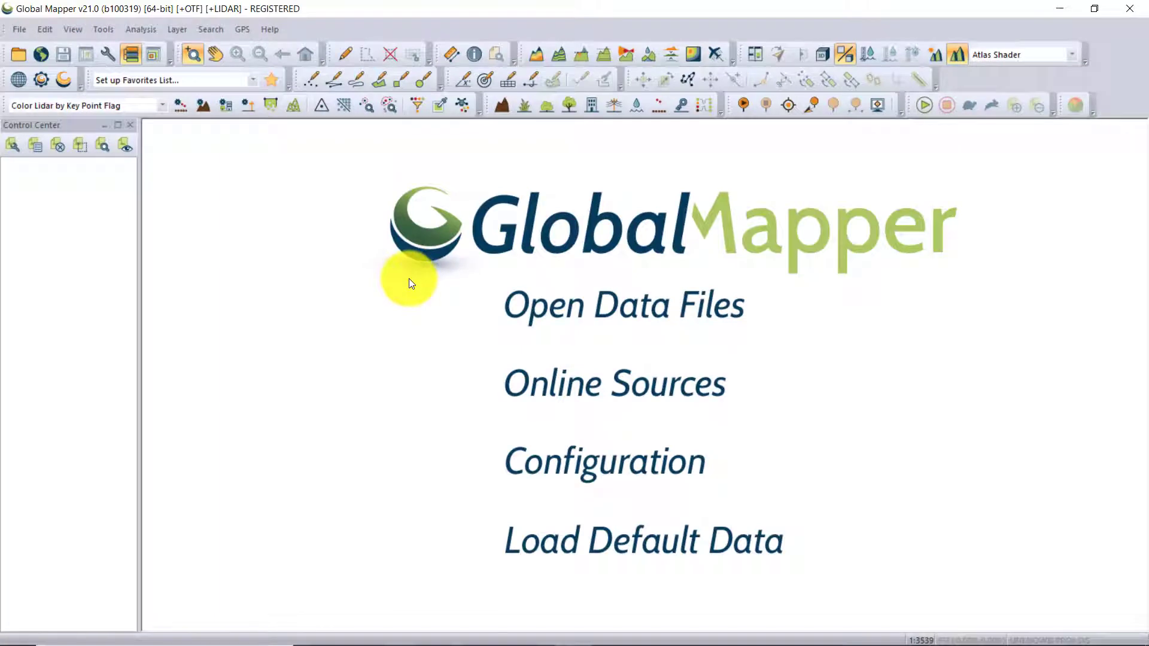
left_click(640, 307)
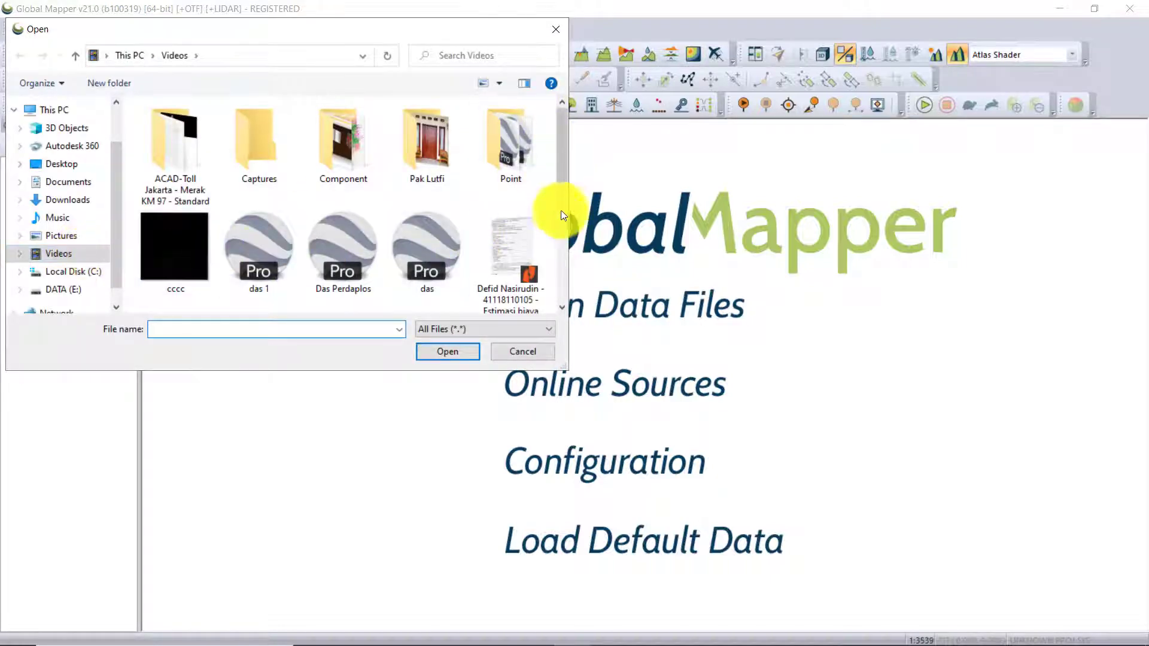
left_click_drag(558, 160, 565, 249)
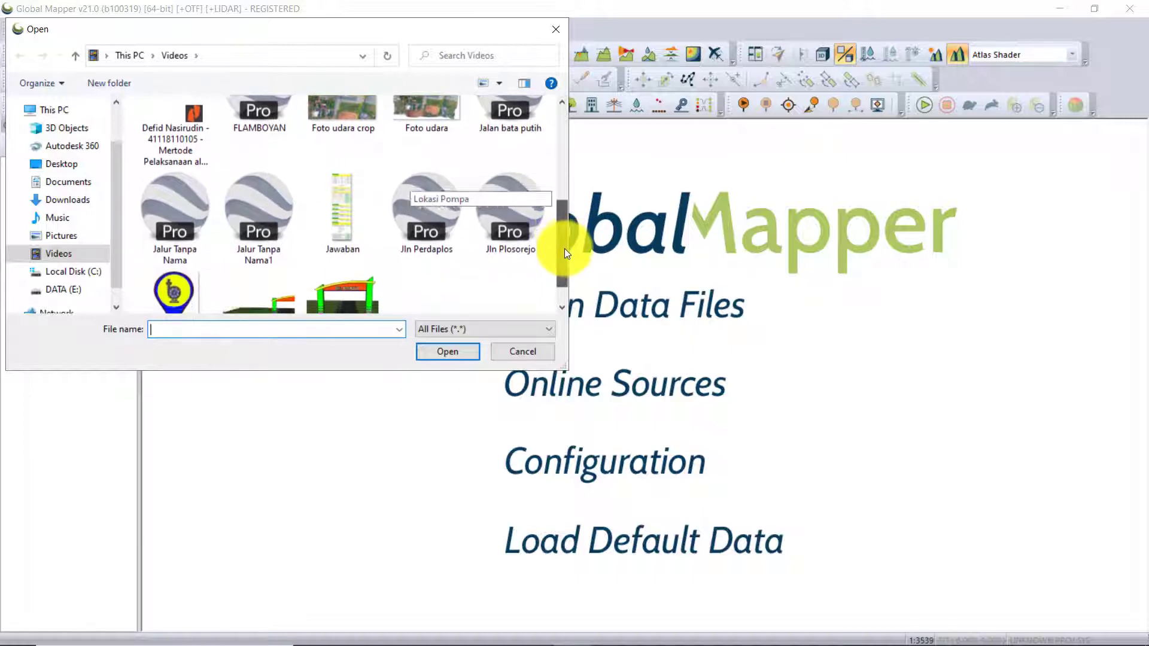
left_click(426, 231)
left_click(456, 358)
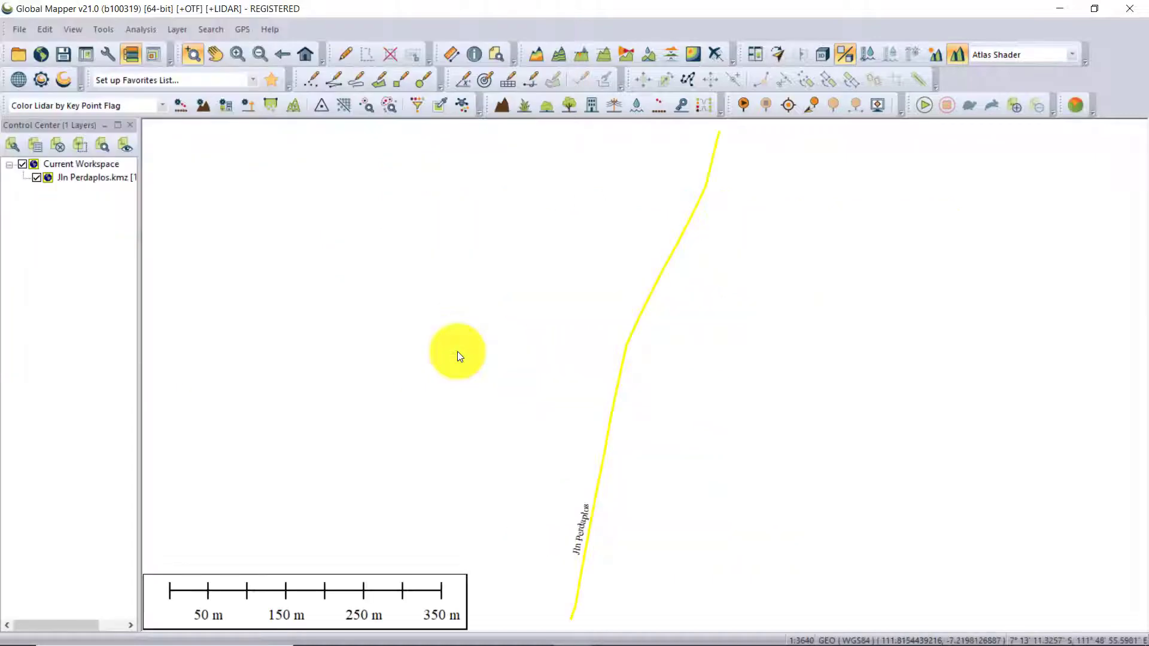
Examine the shape and extent of the imported Jln Perdaplos line at different scales.
scroll(457, 351, "down", 2)
left_click_drag(585, 449, 539, 408)
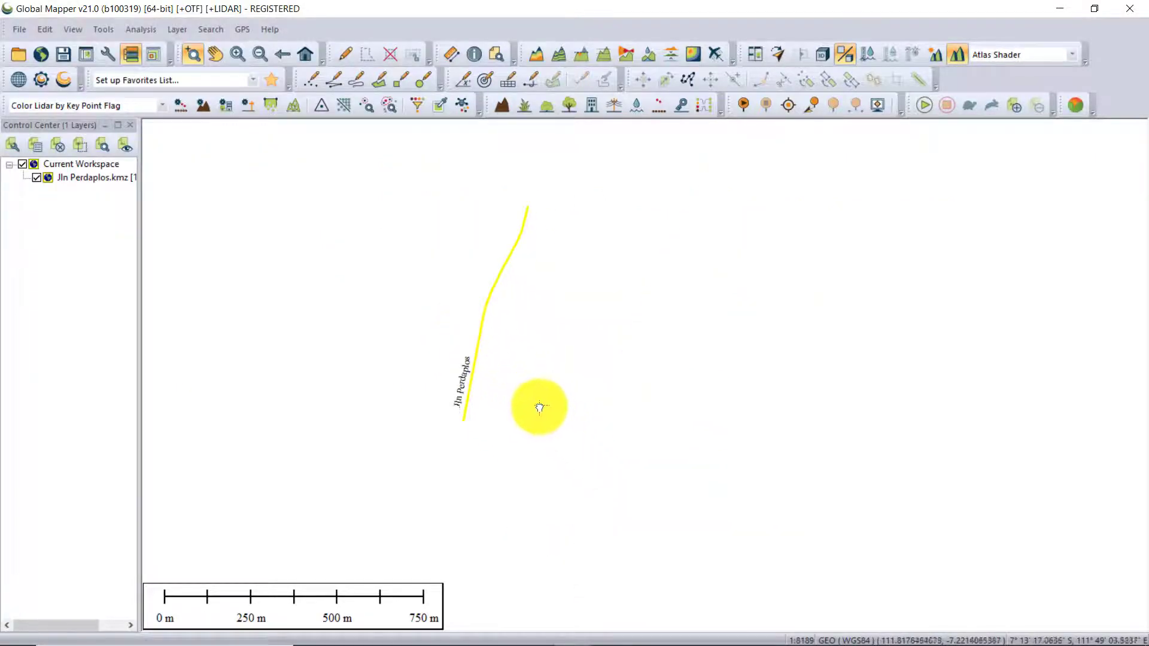
scroll(497, 400, "up", 1)
scroll(497, 400, "down", 1)
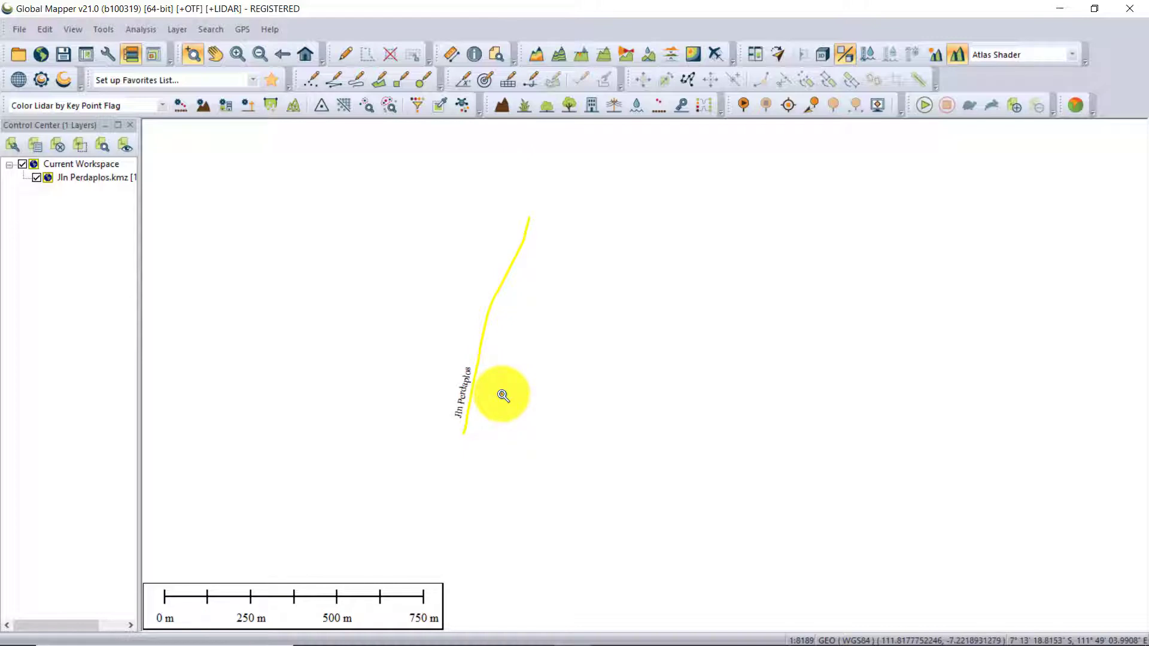
scroll(482, 375, "up", 2)
scroll(483, 375, "down", 1)
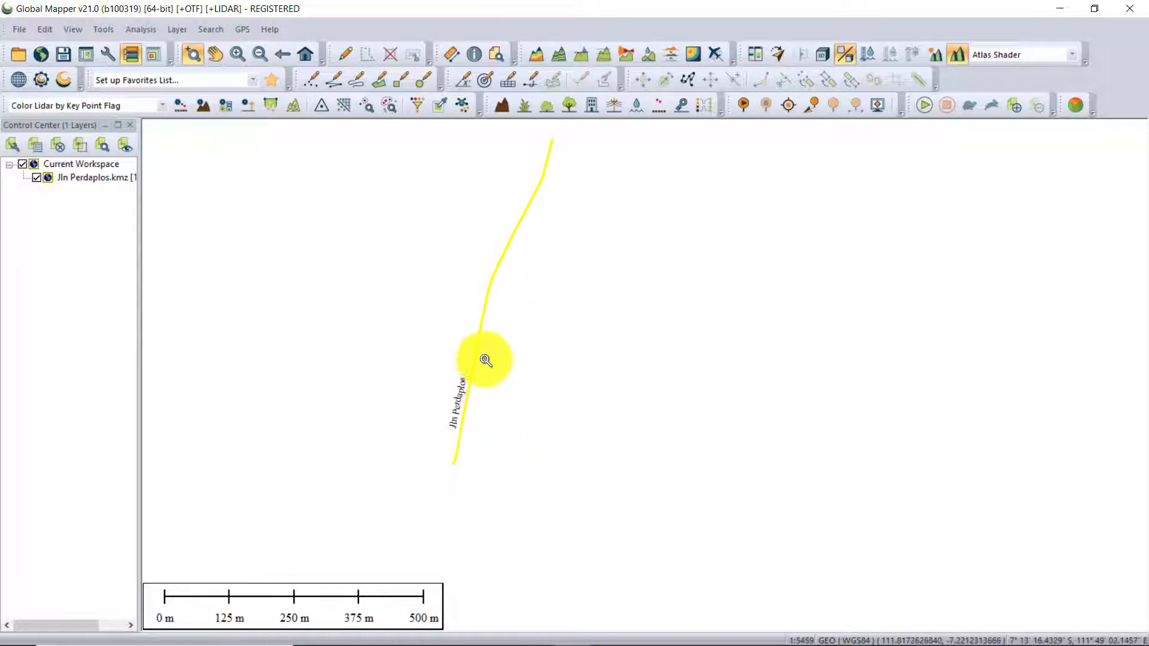
left_click_drag(485, 359, 459, 369)
scroll(458, 369, "down", 1)
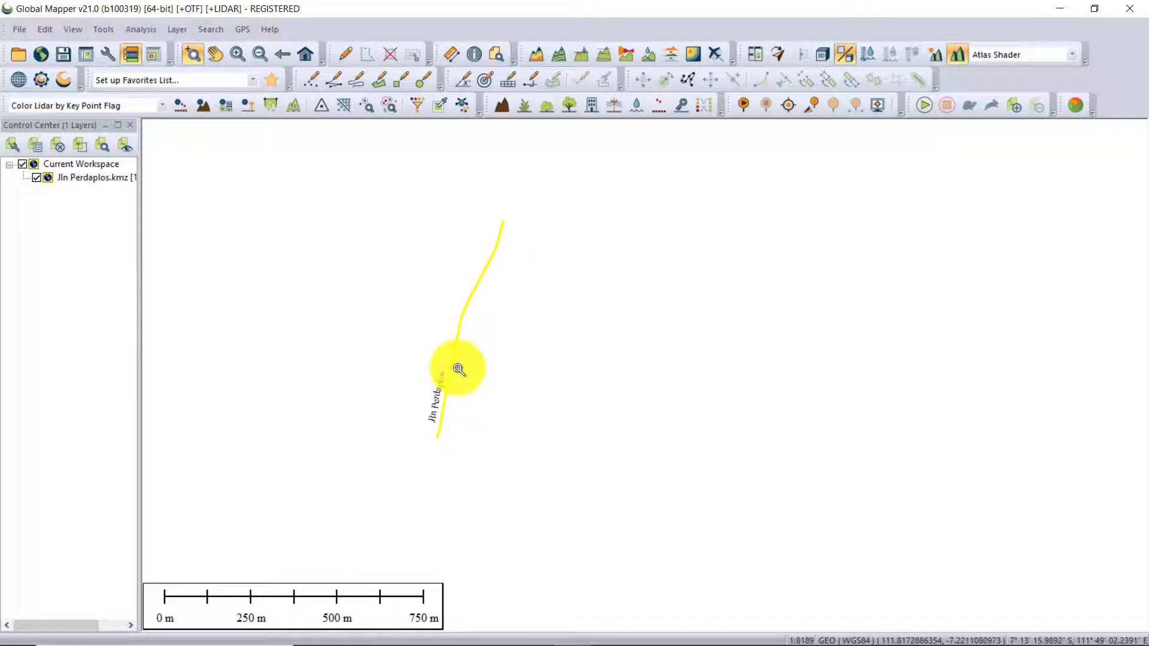
scroll(459, 370, "up", 2)
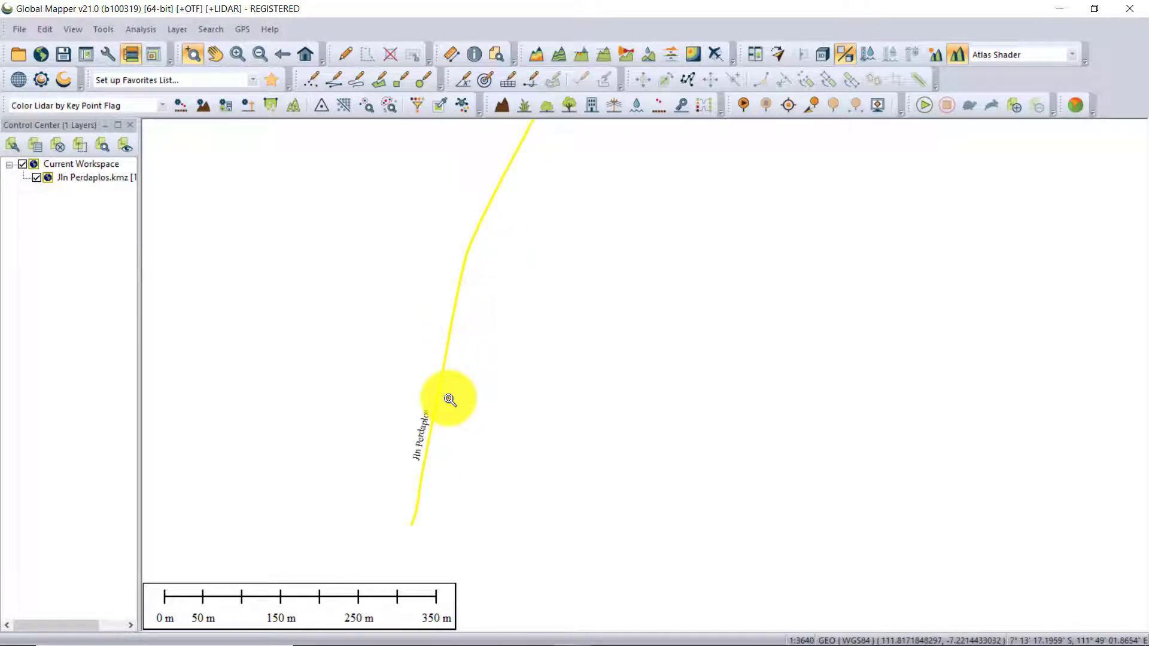
scroll(450, 399, "down", 2)
scroll(450, 400, "up", 2)
Load the Das Perdaplos KMZ file from the Videos folder into the same workspace as the road line.
left_click(13, 52)
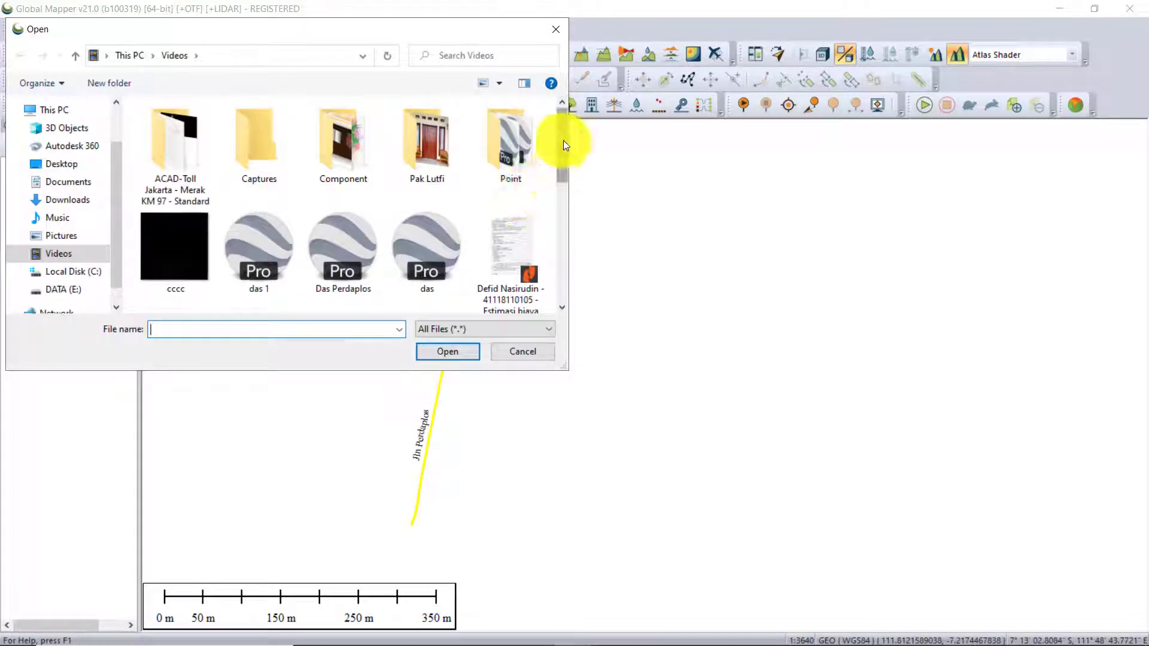
left_click_drag(562, 140, 436, 170)
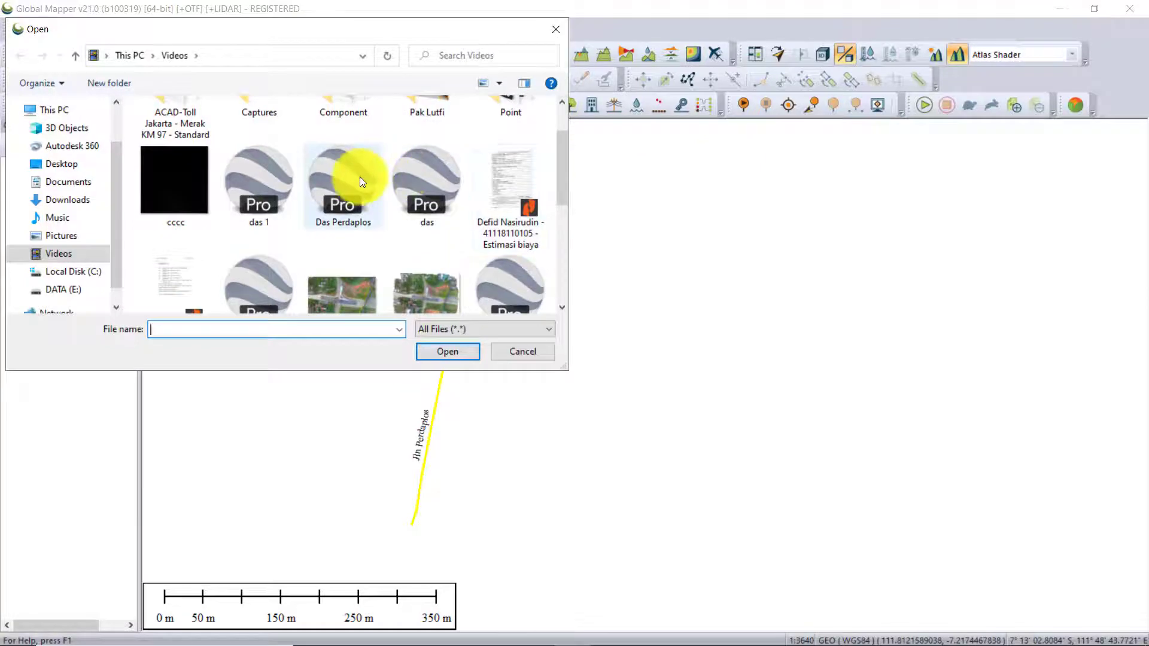
left_click(331, 215)
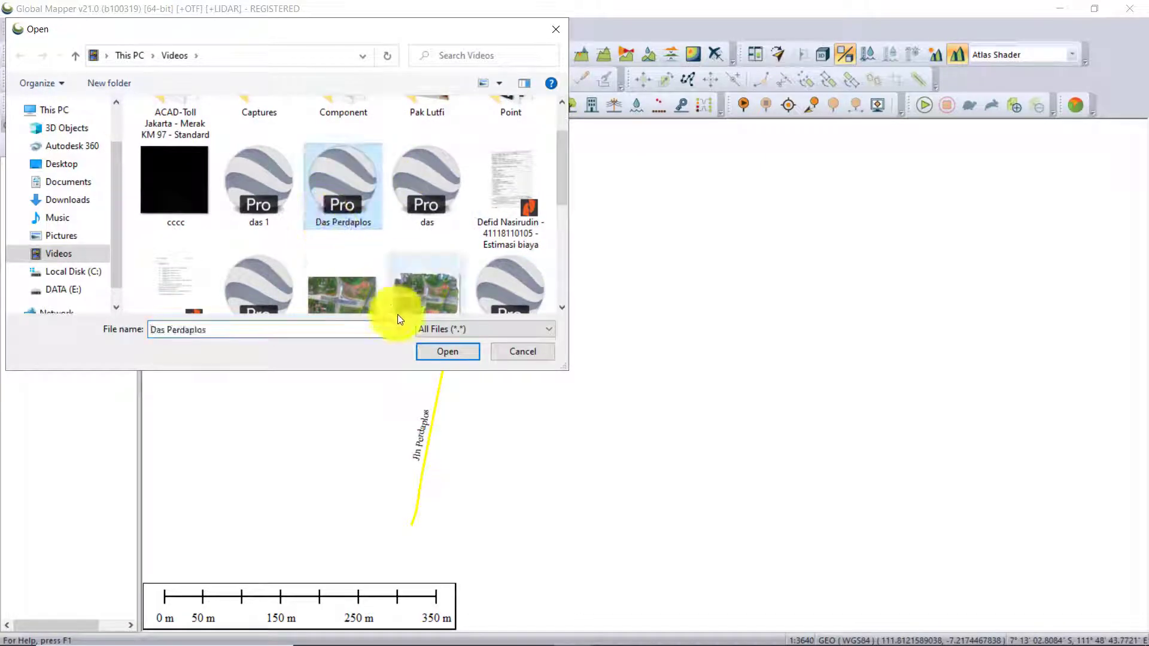
left_click(458, 352)
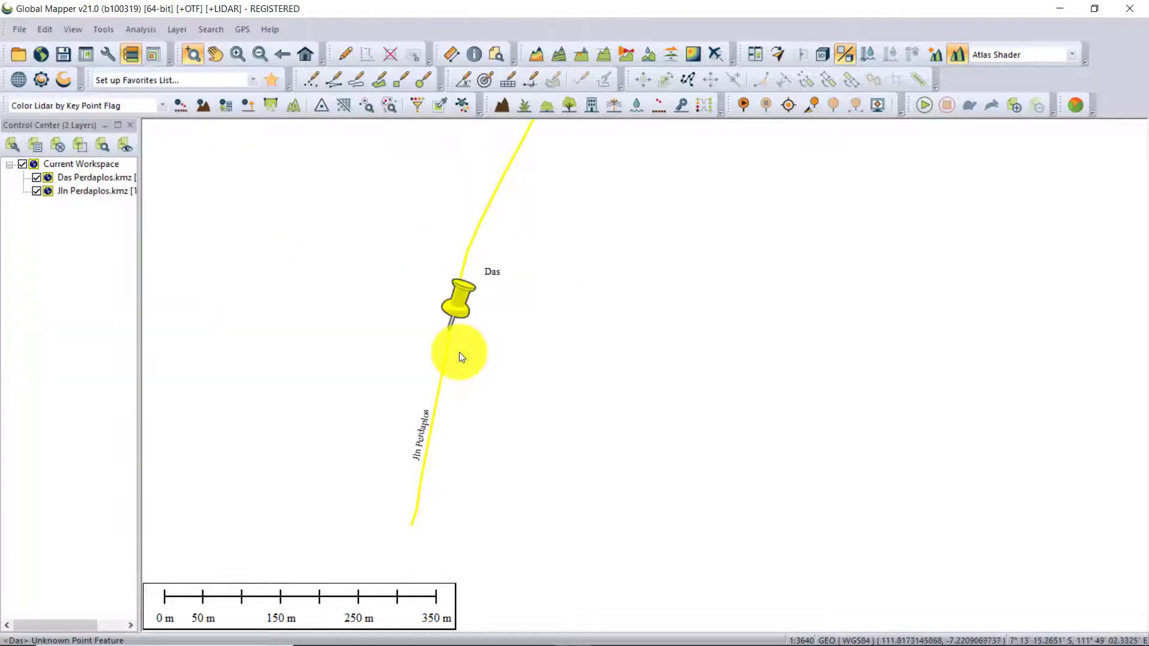
Load ASTER GDEM v2 Worldwide Elevation Data (1 arc-second Resolution) for the current screen bounds and place its layer below both KMZ layers.
scroll(488, 326, "up", 1)
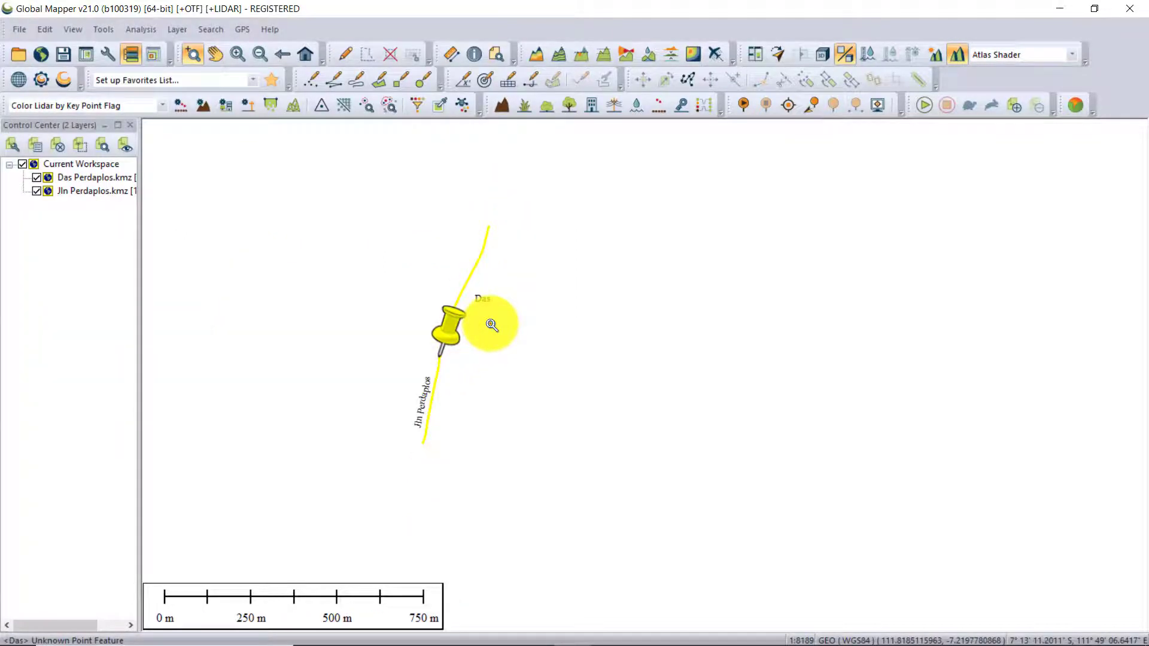
left_click(41, 55)
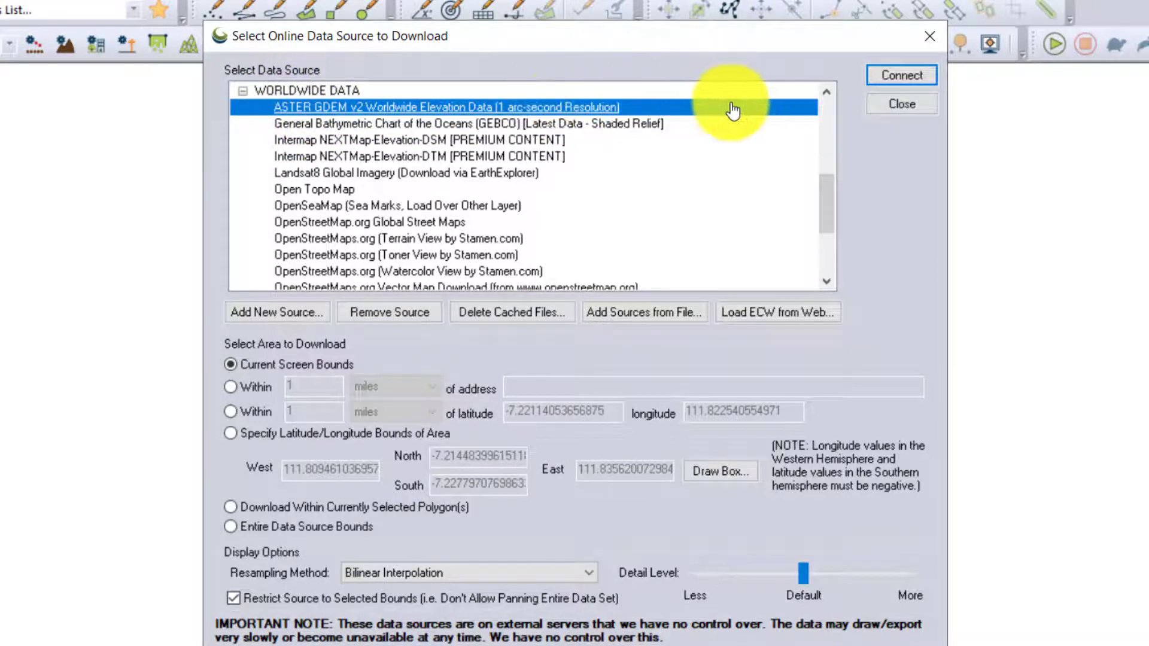
left_click(924, 76)
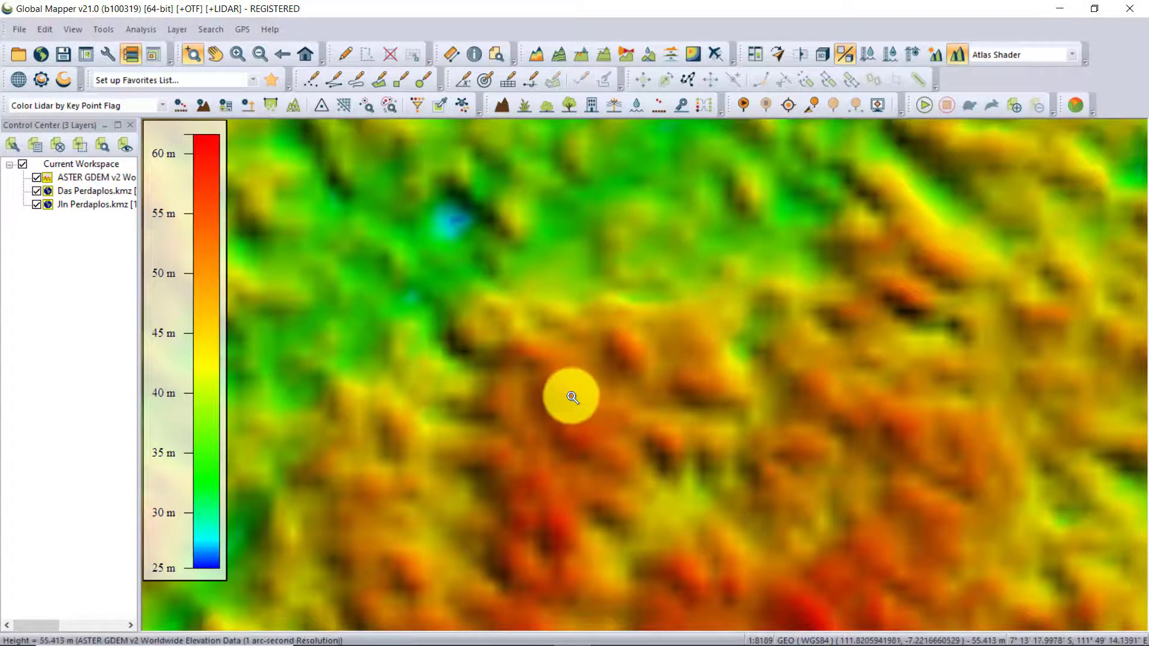
left_click(80, 175)
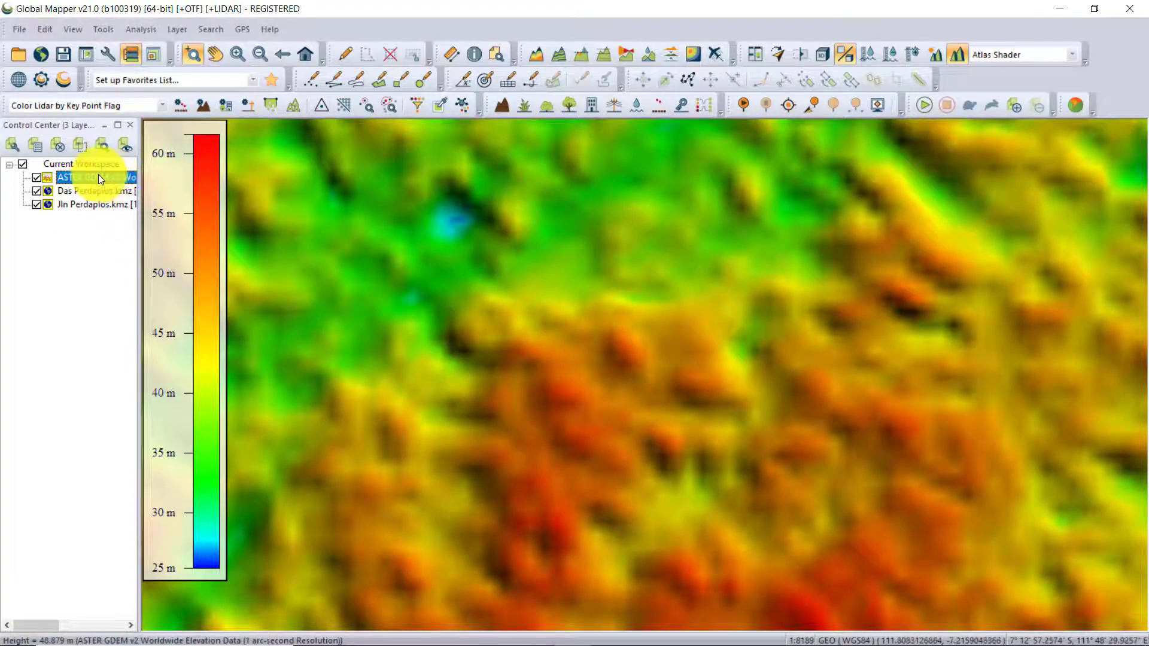
left_click_drag(95, 222, 96, 222)
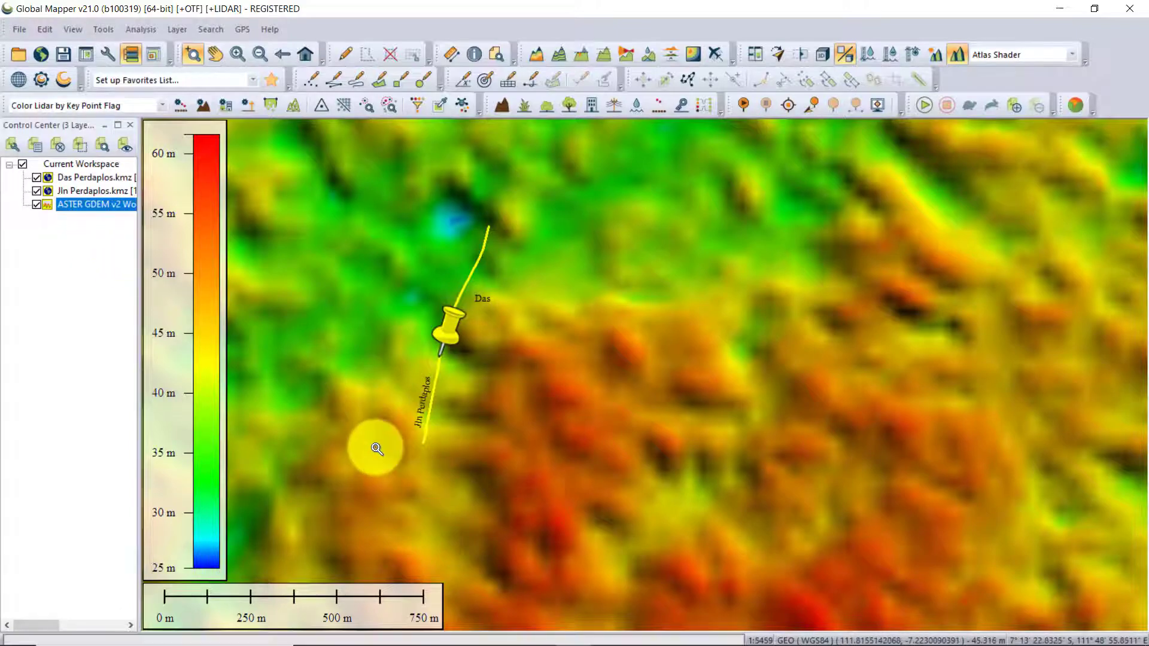
Generate a watershed from the elevation data as layer Daerah Aliran sungai(6), with stream cell count 1 and depression fill depth 3.5 meters.
scroll(375, 448, "up", 1)
scroll(383, 422, "down", 2)
left_click_drag(379, 417, 490, 413)
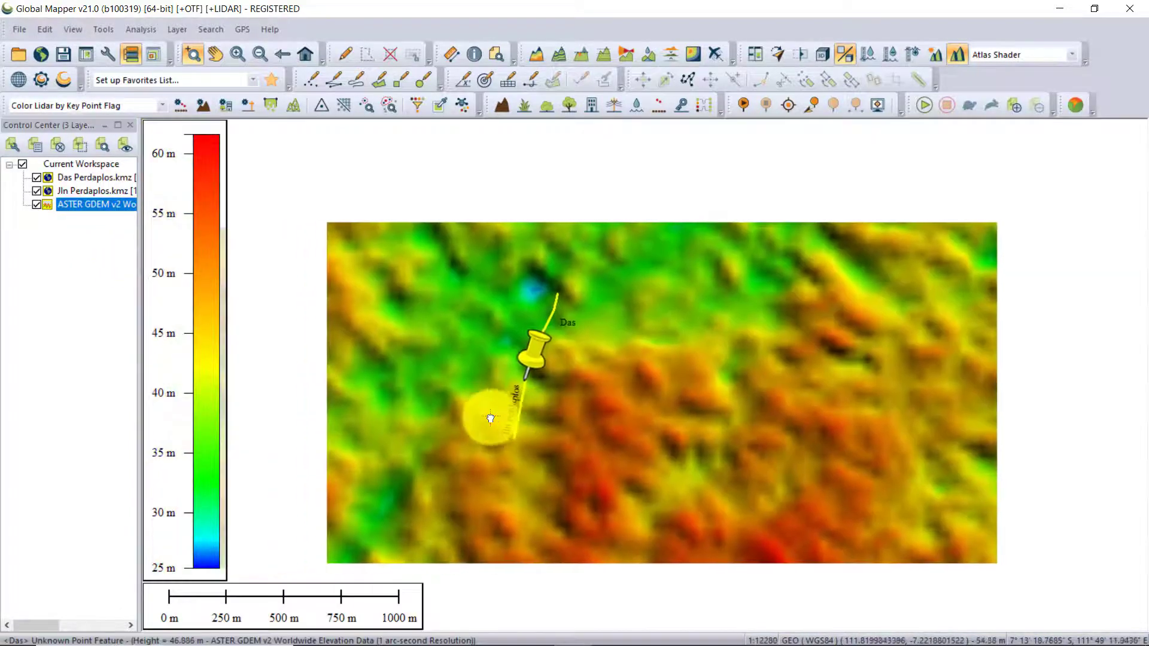
scroll(492, 417, "up", 1)
scroll(487, 410, "down", 1)
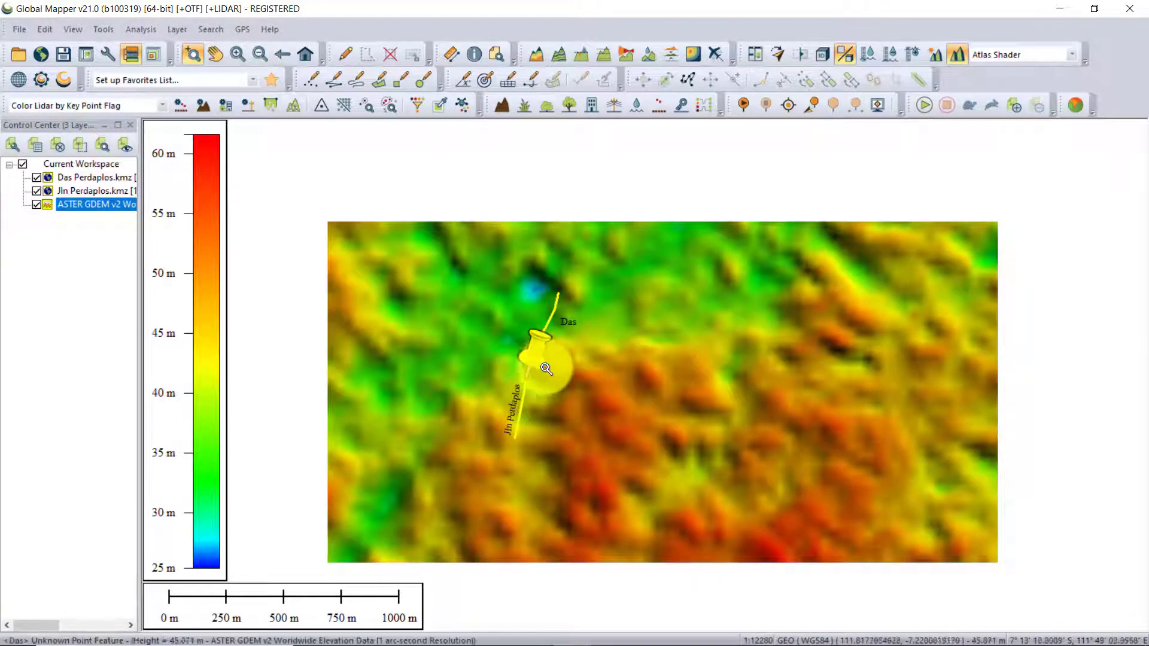
left_click_drag(619, 410, 585, 384)
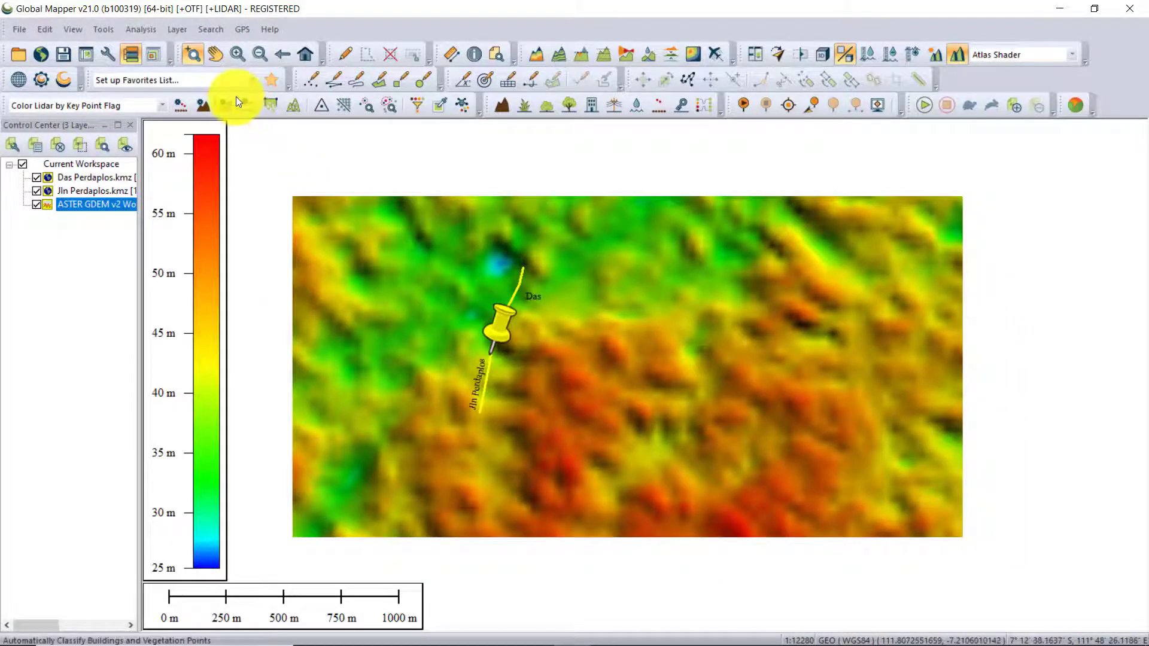
left_click(133, 29)
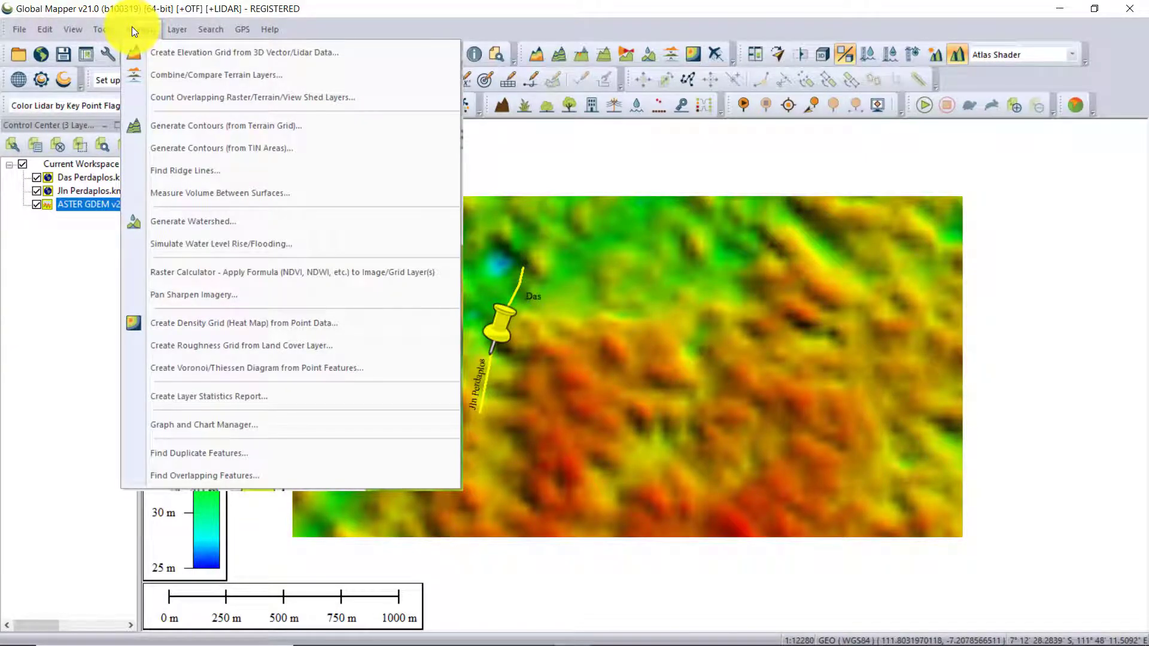
left_click(194, 221)
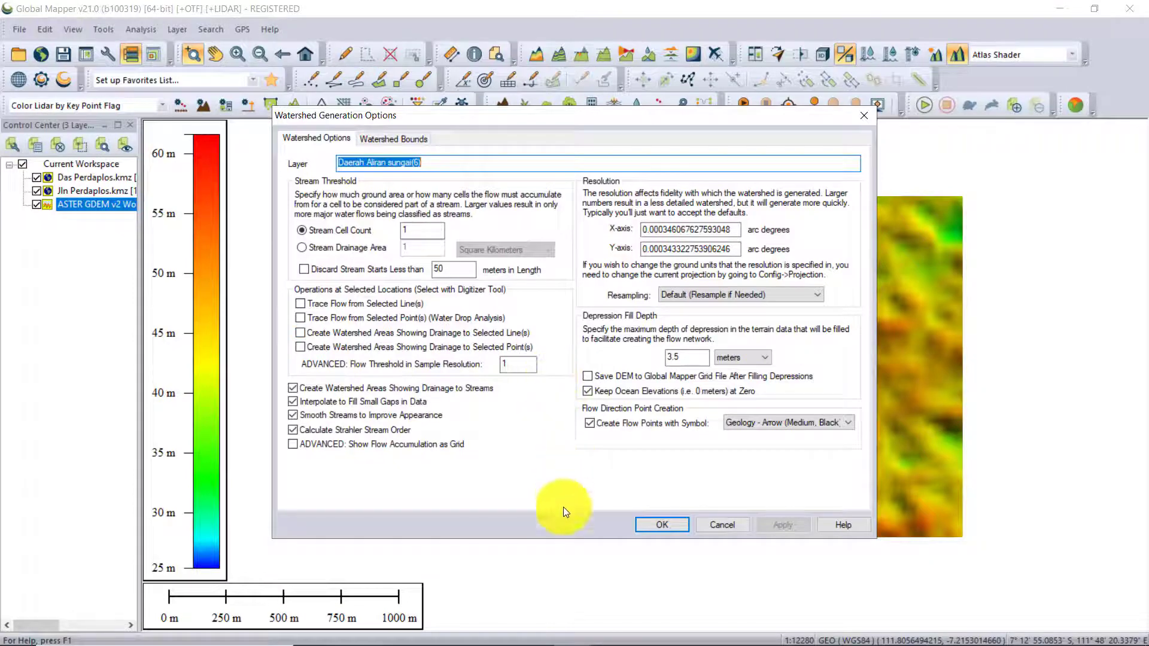
left_click(669, 523)
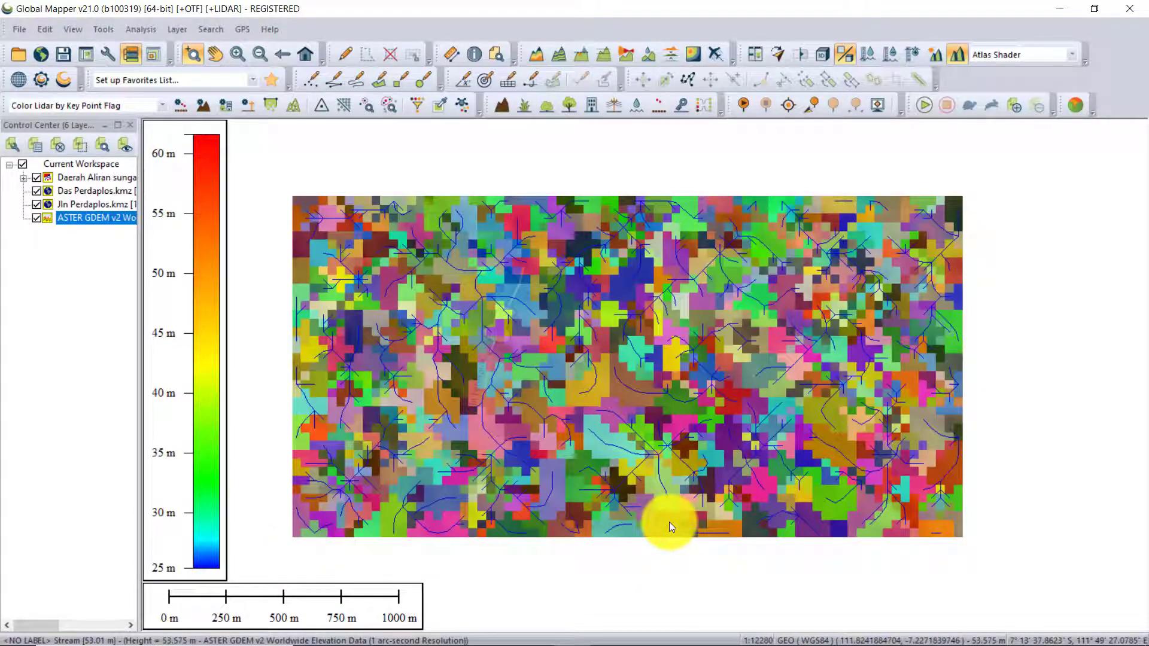
Hide the ASTER GDEM elevation layer and the watershed's area and flow point layers, keeping only the stream lines with the KMZ layers.
left_click(501, 390)
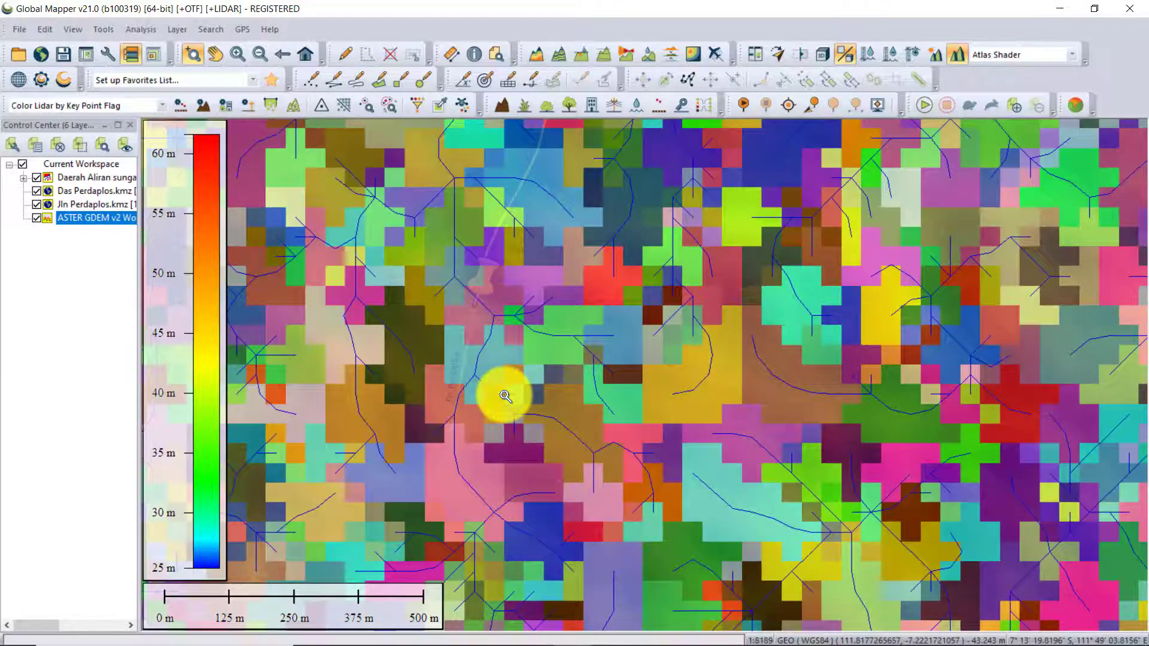
right_click(505, 396)
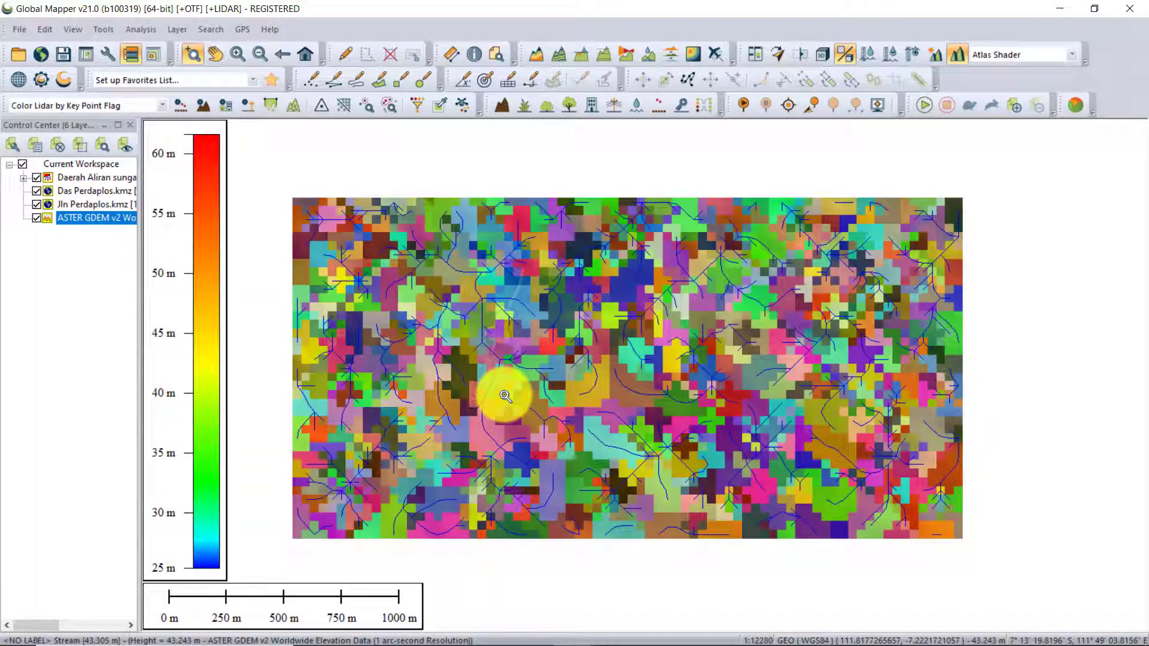
left_click(505, 395)
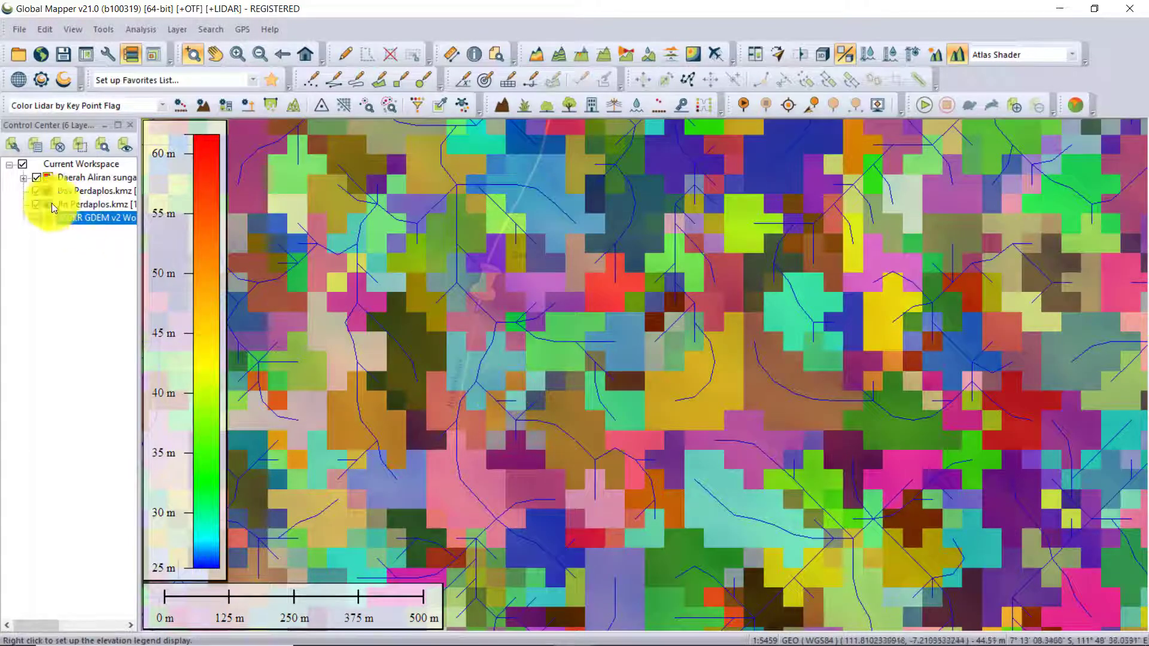
left_click(23, 178)
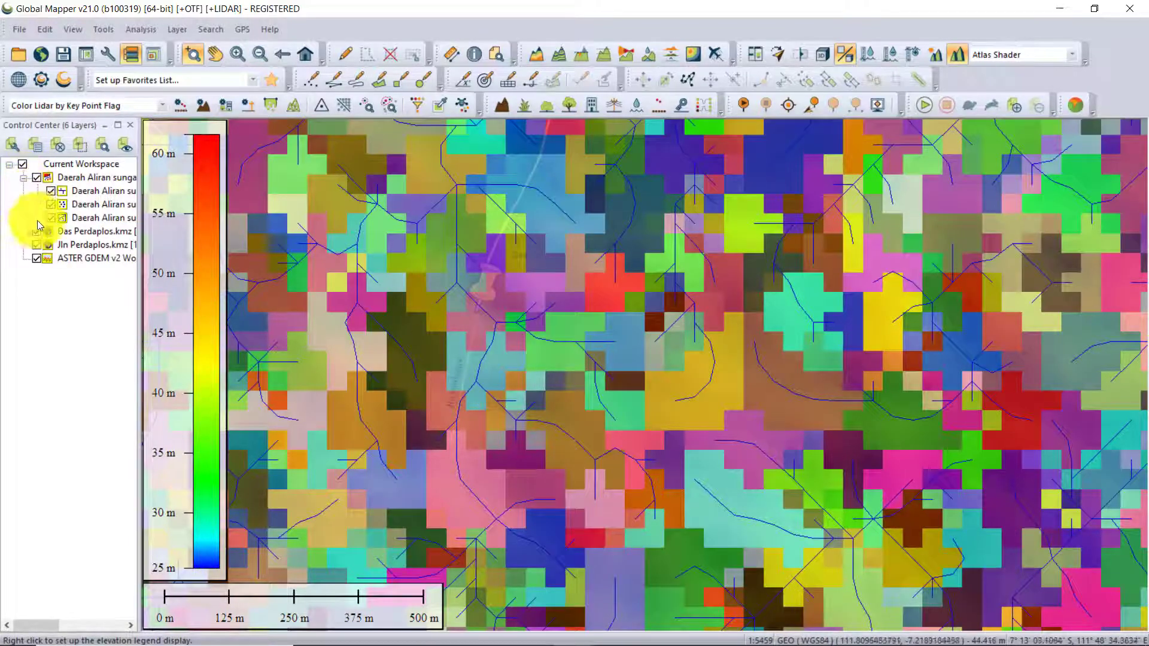
left_click(38, 259)
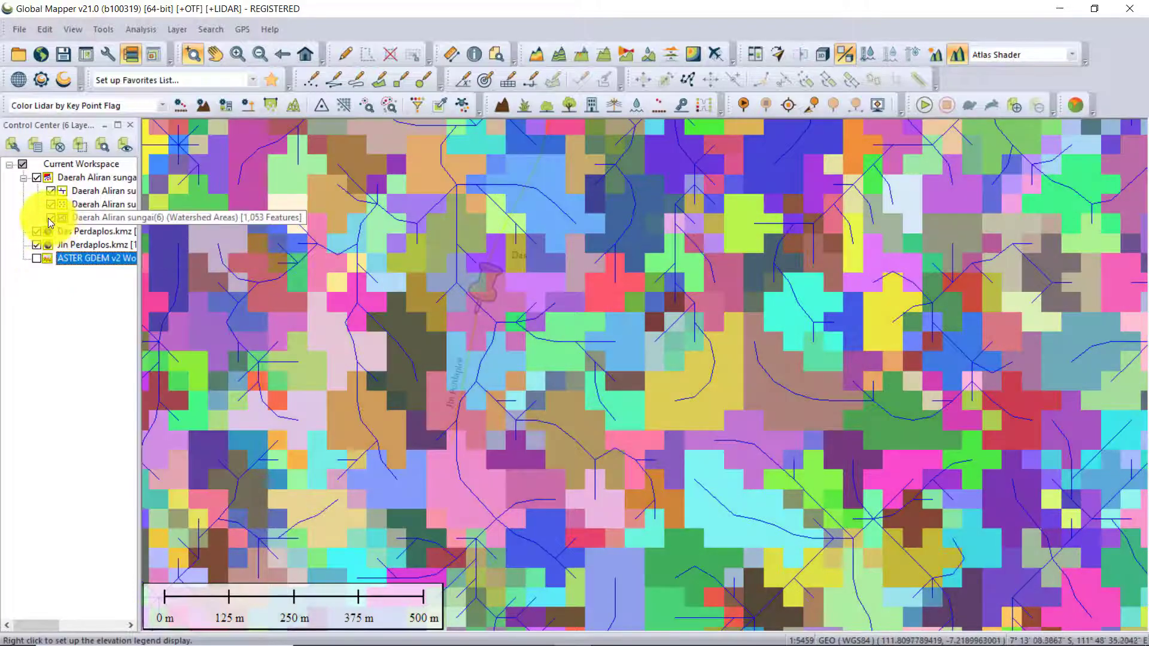
left_click(51, 204)
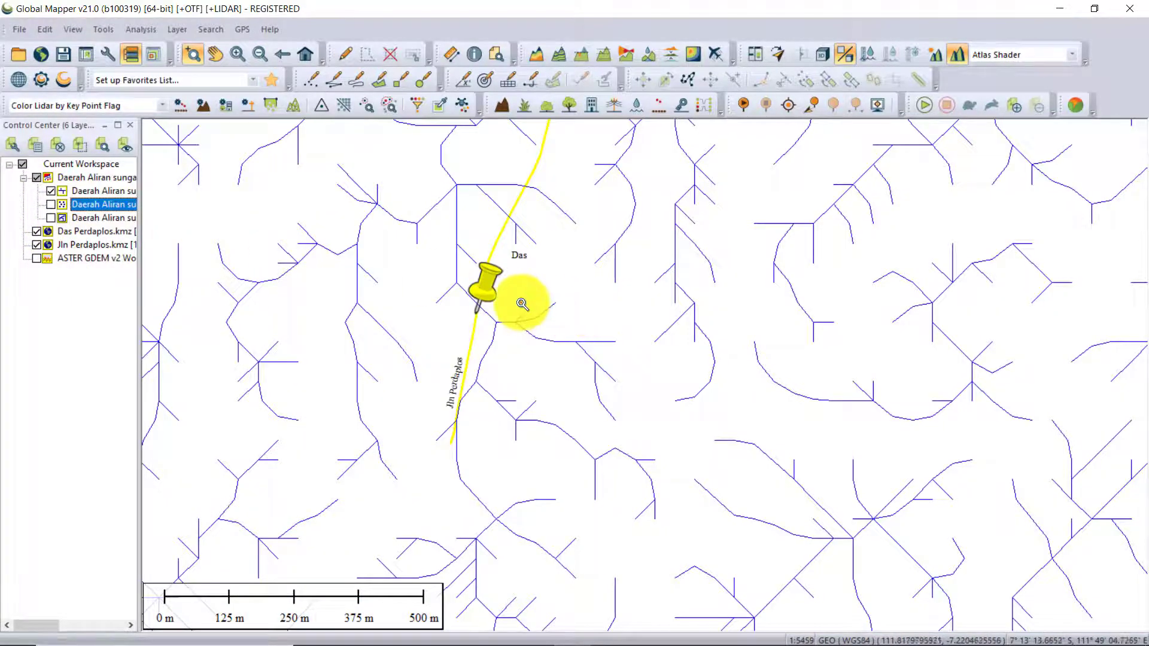
Examine how the generated streams run around the Das placemark and the Jln Perdaplos line at different scales.
scroll(512, 312, "down", 2)
scroll(510, 313, "up", 3)
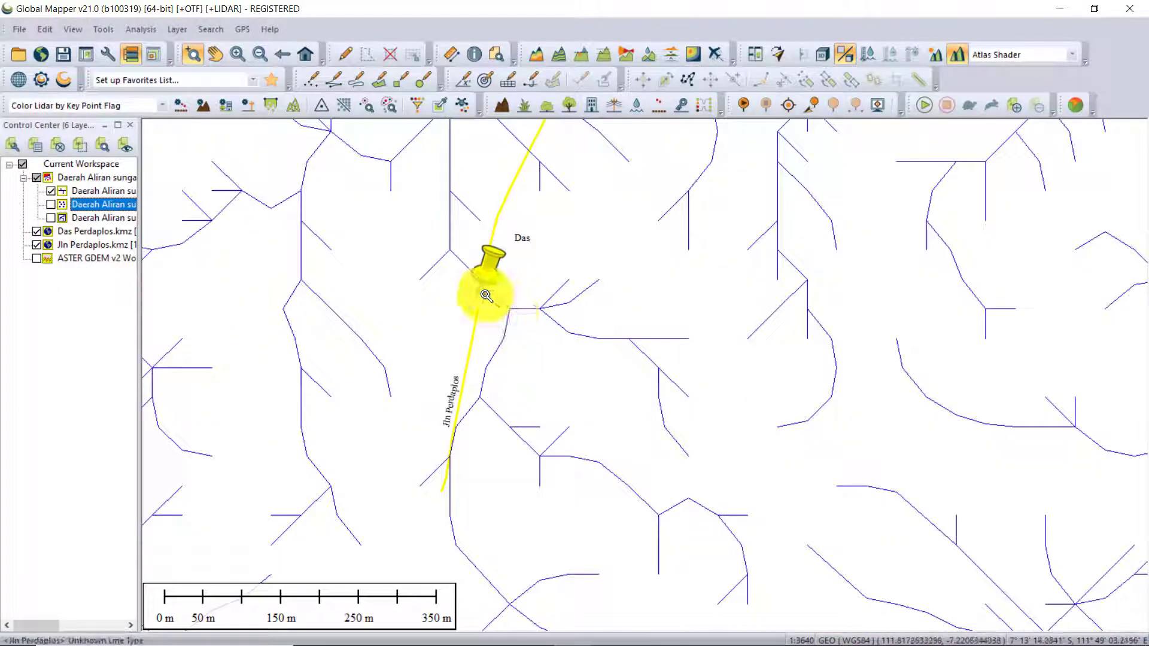
scroll(488, 302, "up", 3)
scroll(487, 322, "down", 4)
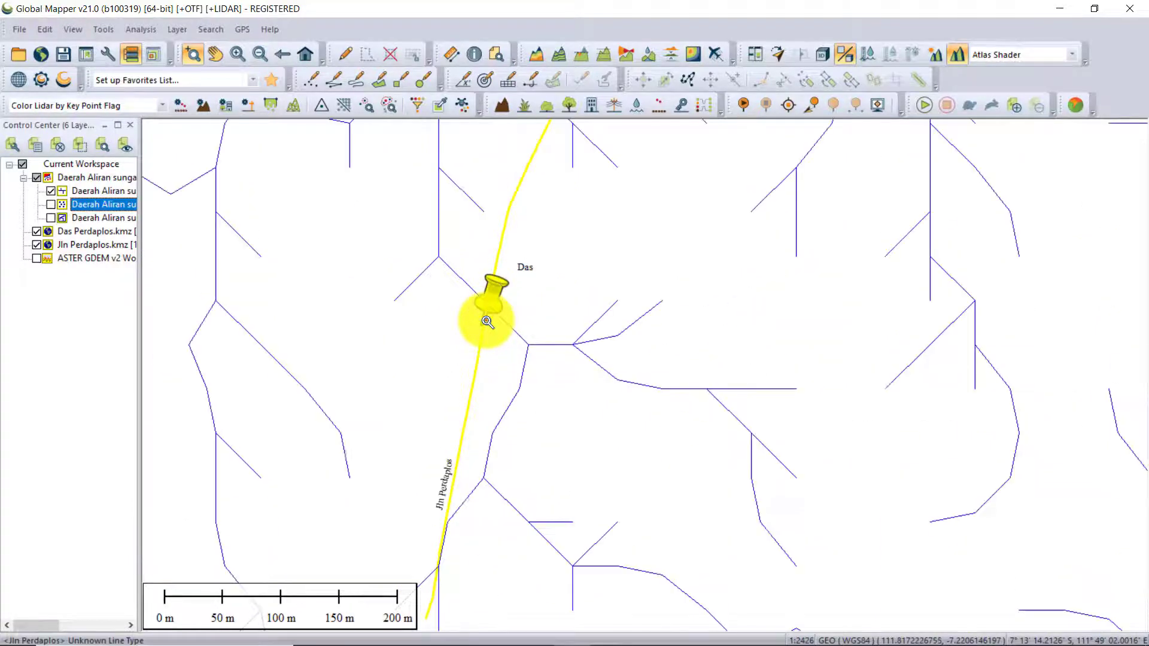
scroll(483, 322, "down", 1)
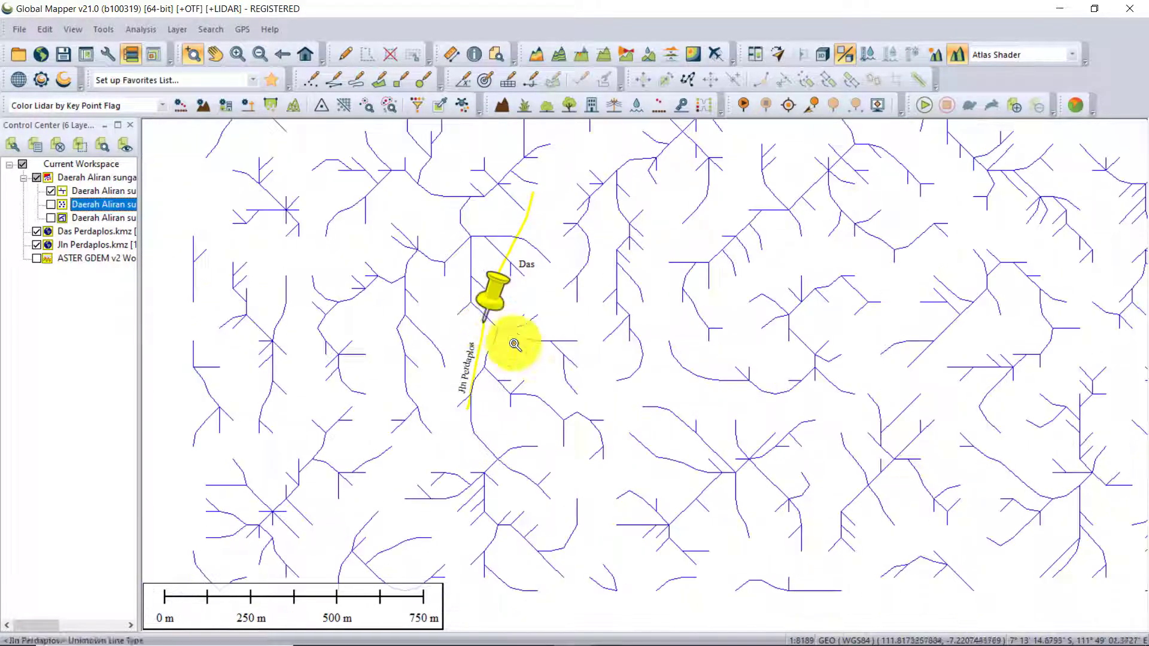
left_click_drag(623, 411, 513, 374)
scroll(513, 375, "down", 1)
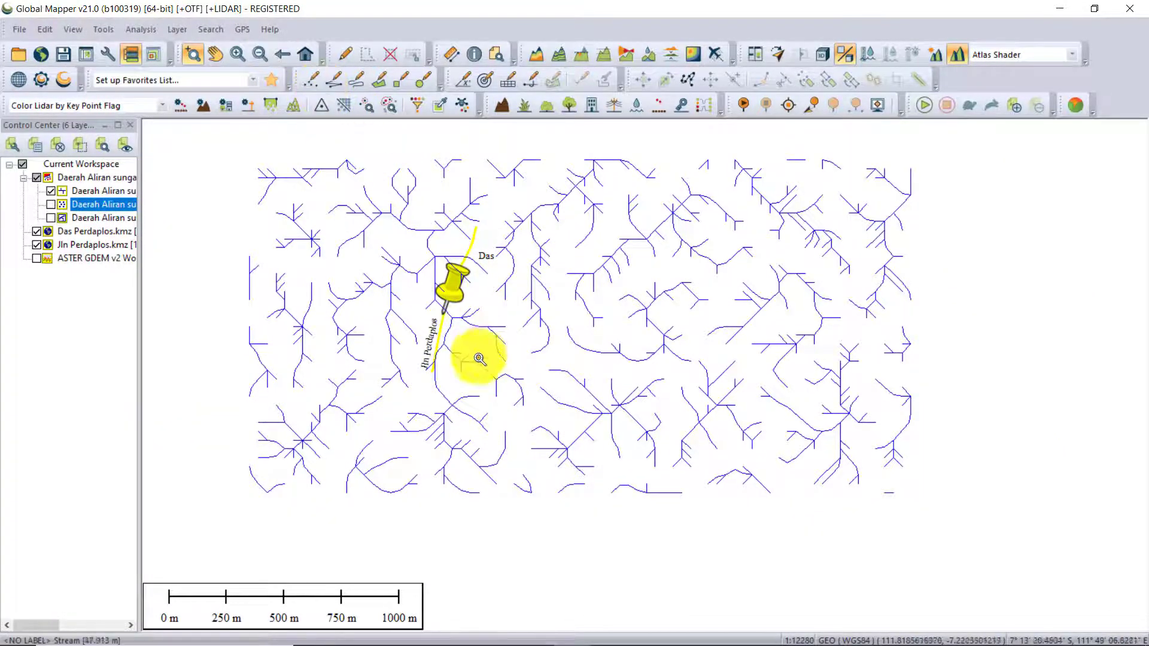
scroll(451, 310, "up", 2)
scroll(451, 311, "up", 3)
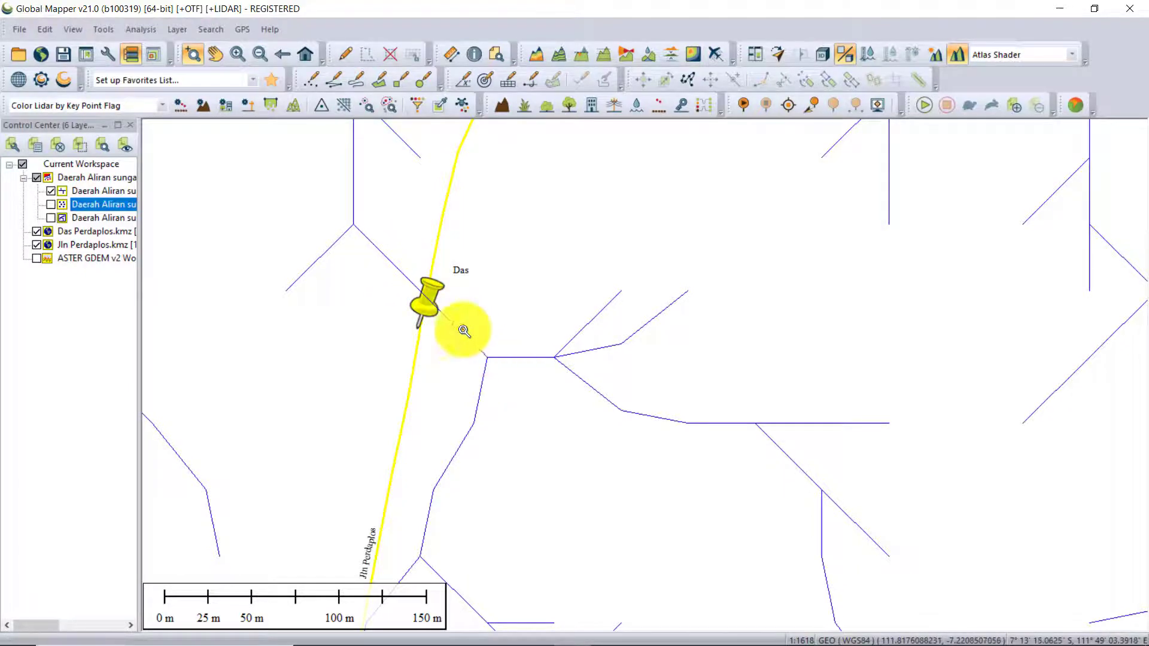
scroll(460, 317, "down", 3)
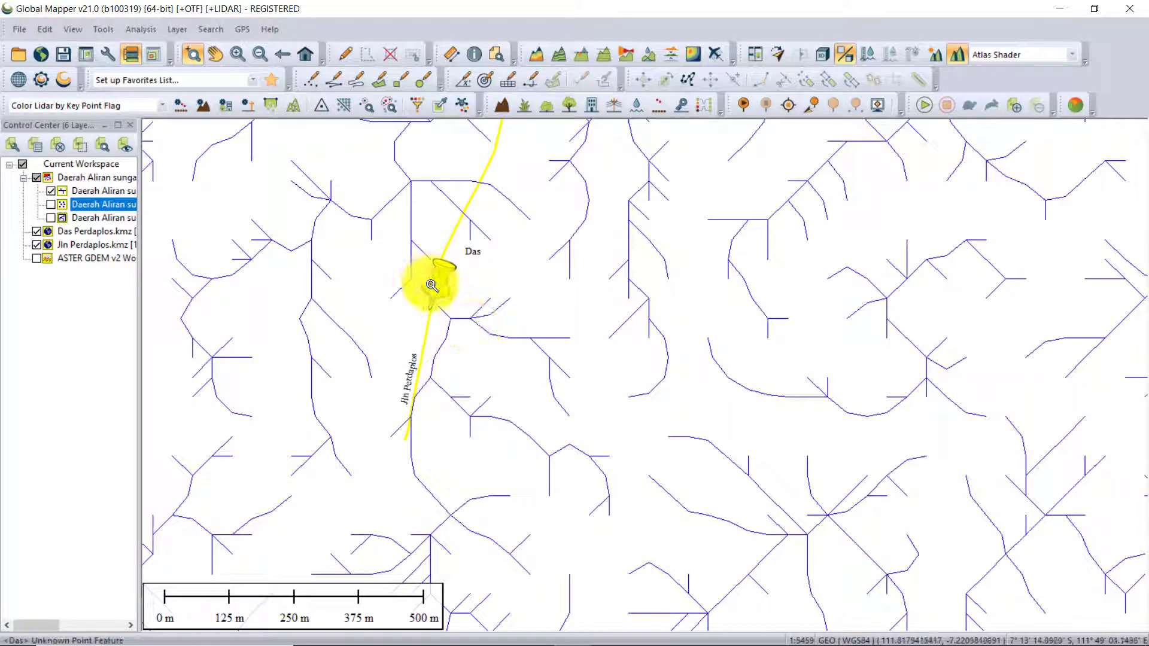
scroll(425, 280, "up", 3)
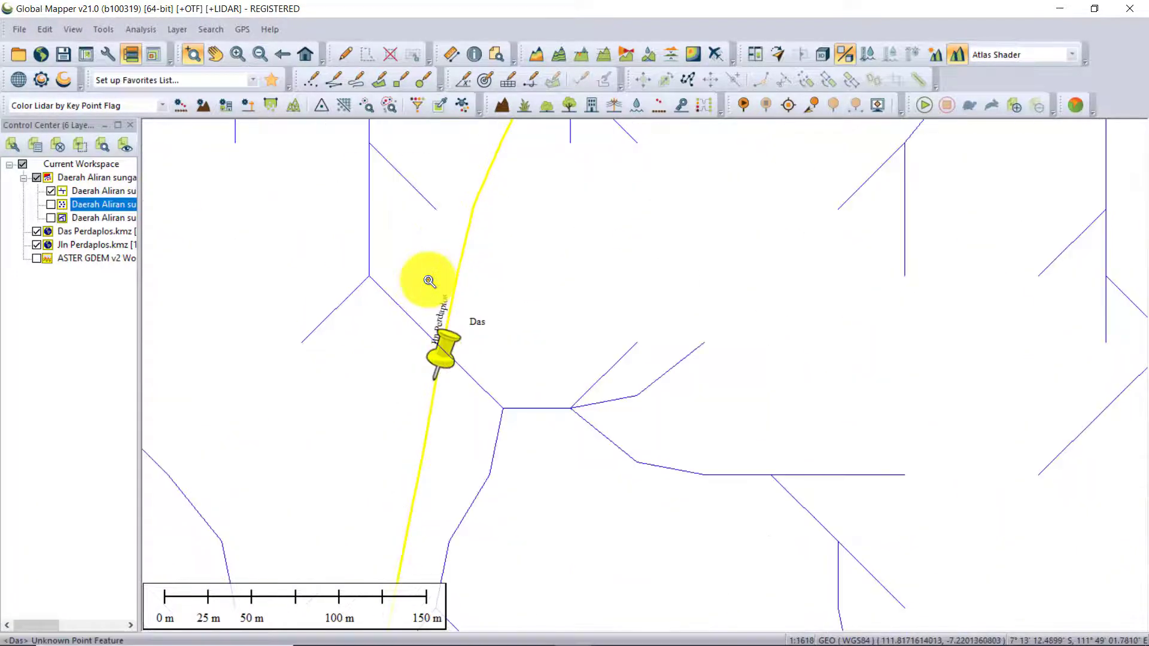
Create a point feature named Cathment area where the stream crosses Jln Perdaplos near the Das pin, on a new layer named das.
left_click(313, 85)
left_click(314, 86)
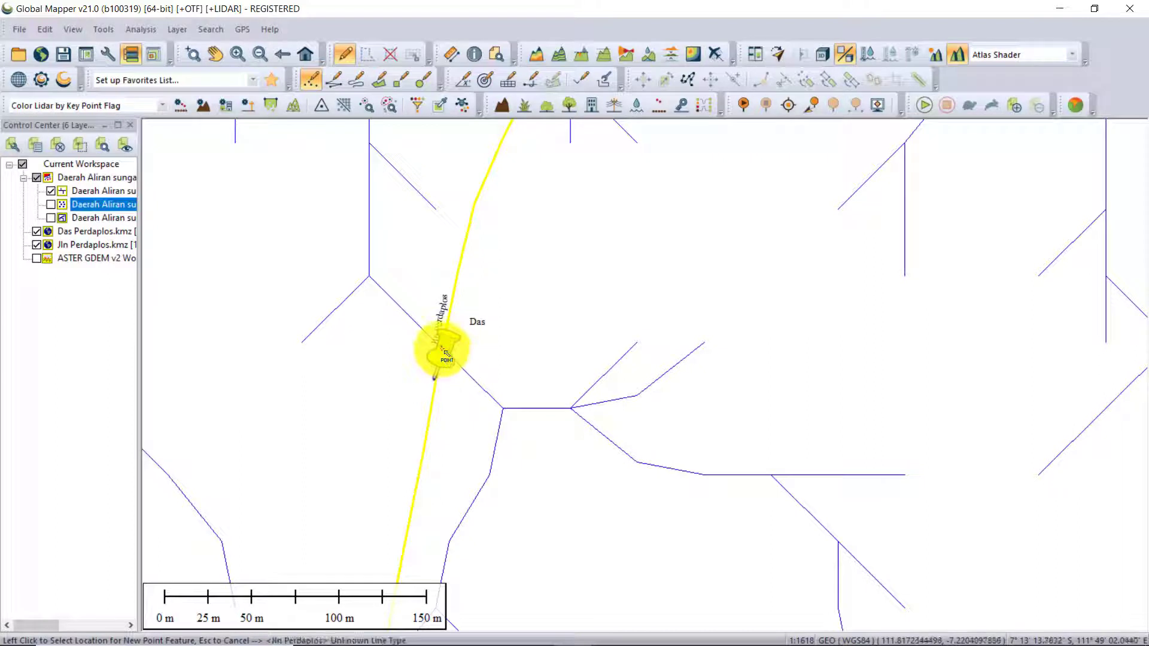
scroll(446, 353, "up", 4)
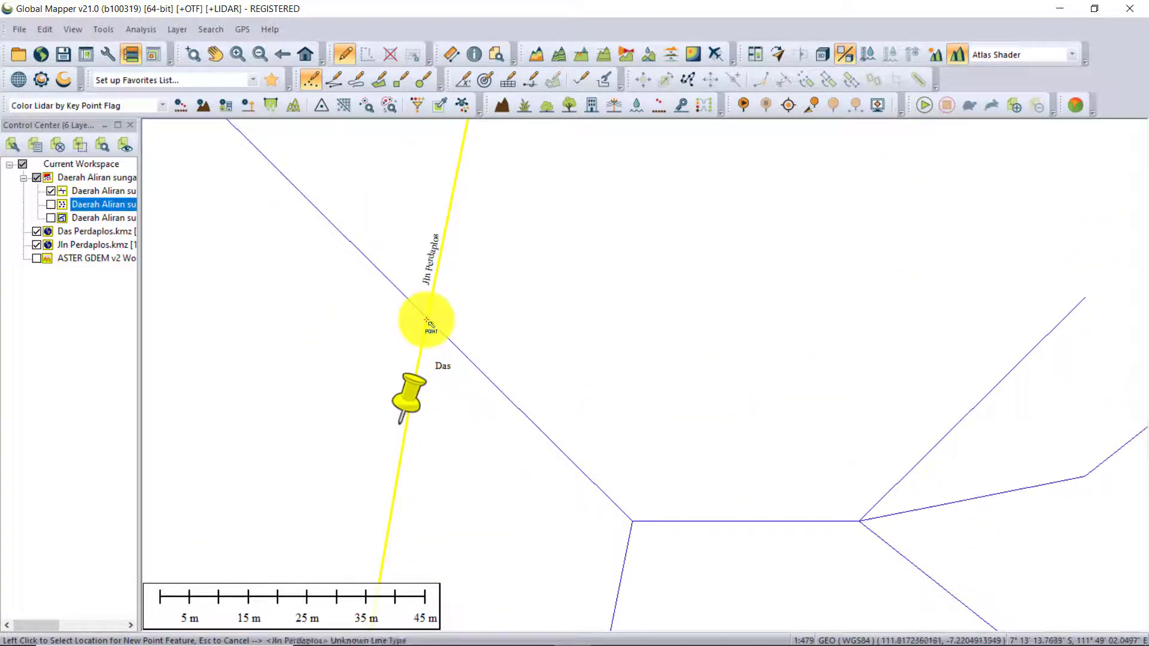
left_click(429, 323)
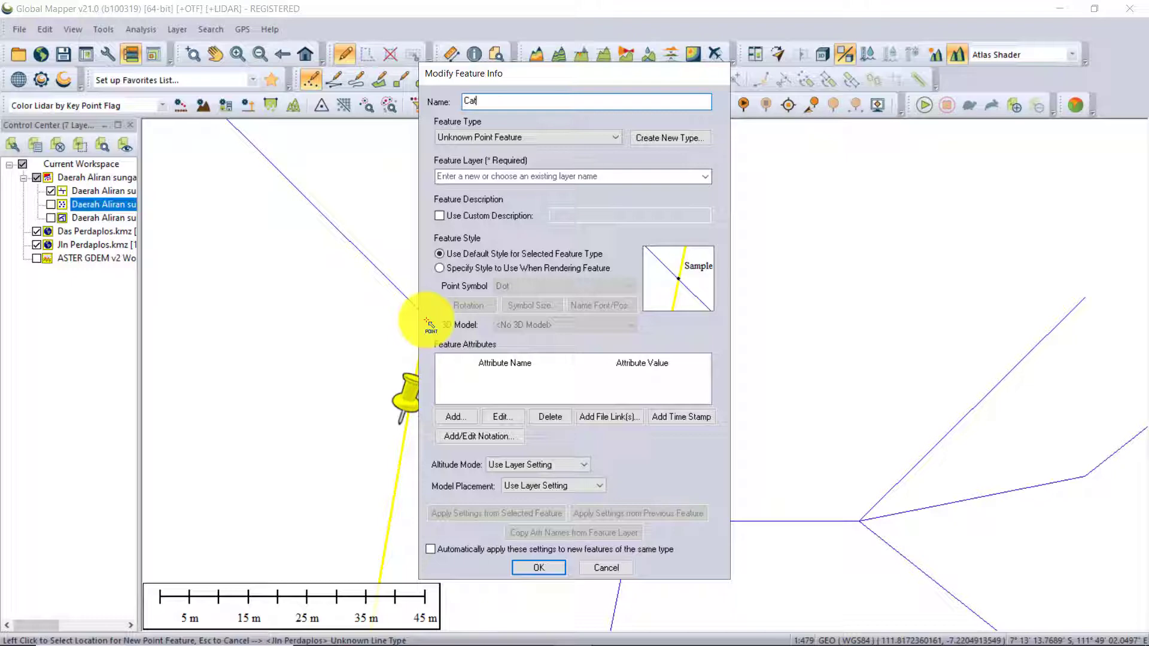
type("hment area")
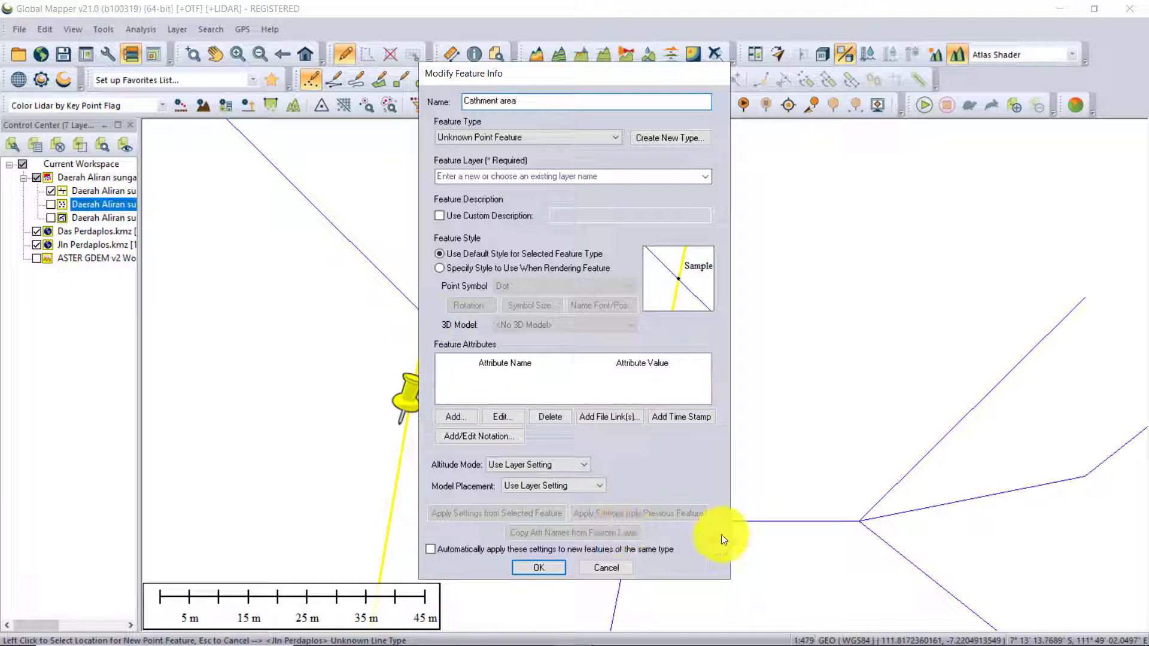
left_click(508, 177)
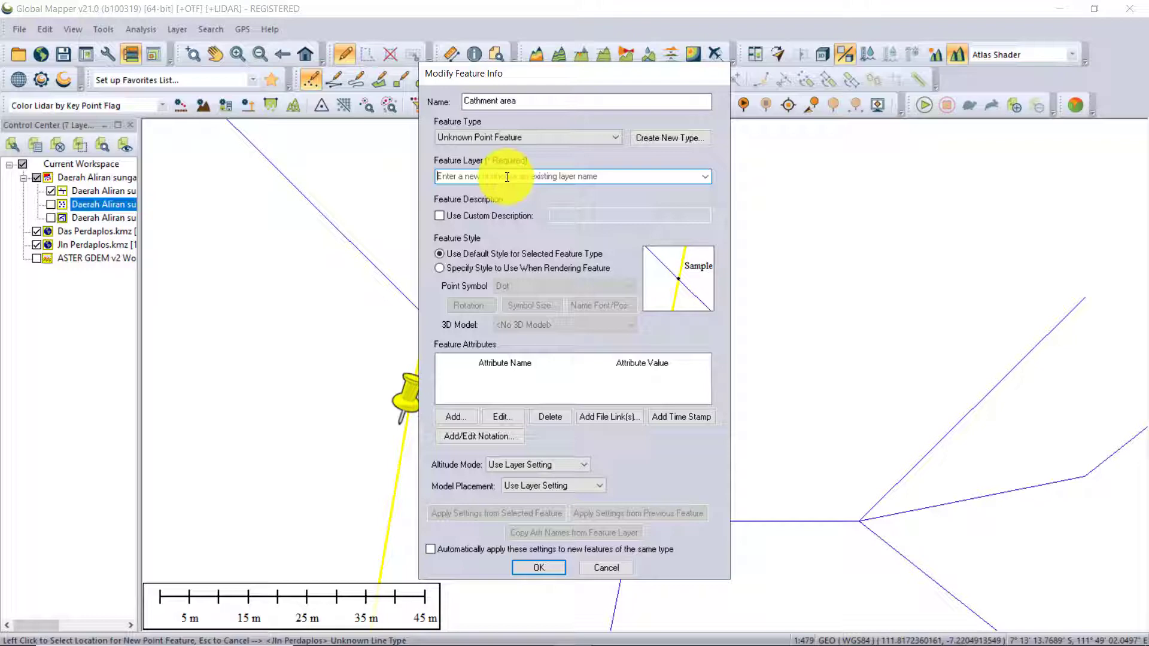
type("das")
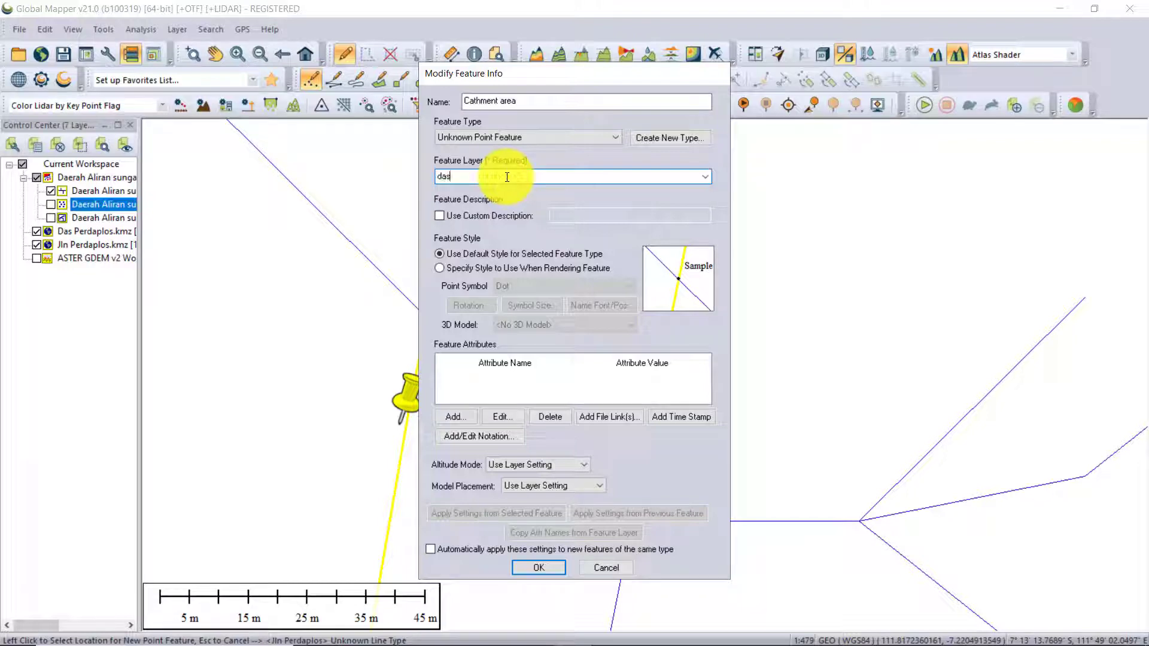
left_click(538, 567)
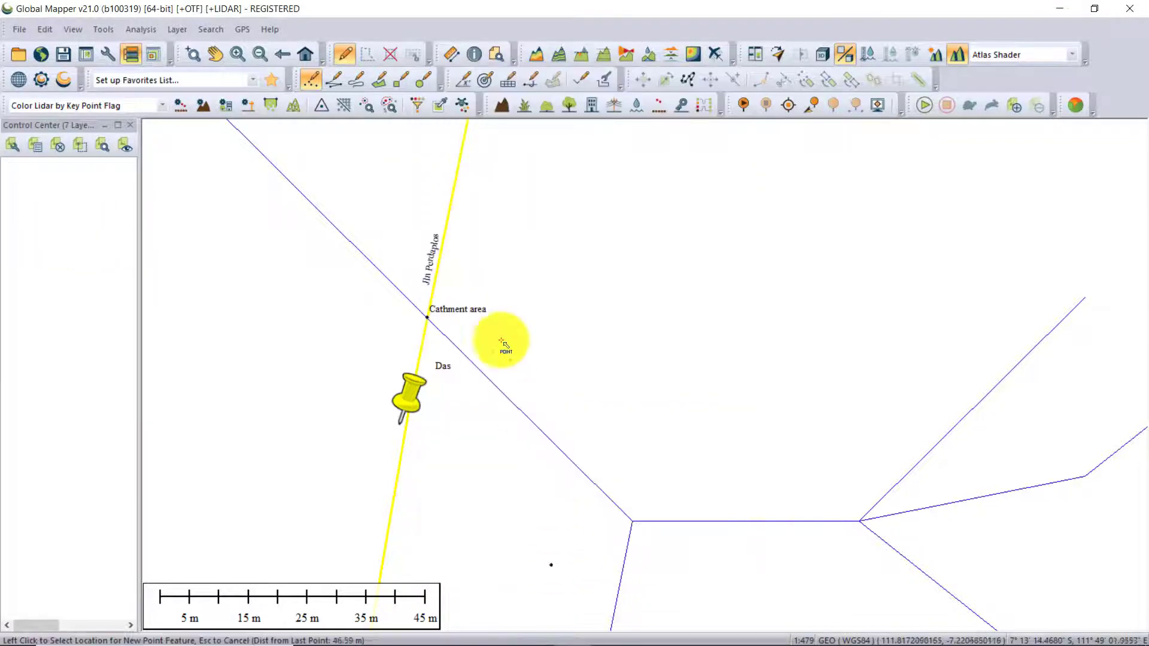
Show the ASTER GDEM elevation layer again beneath the streams, road line and Cathment area point.
scroll(450, 228, "down", 3)
scroll(470, 260, "down", 4)
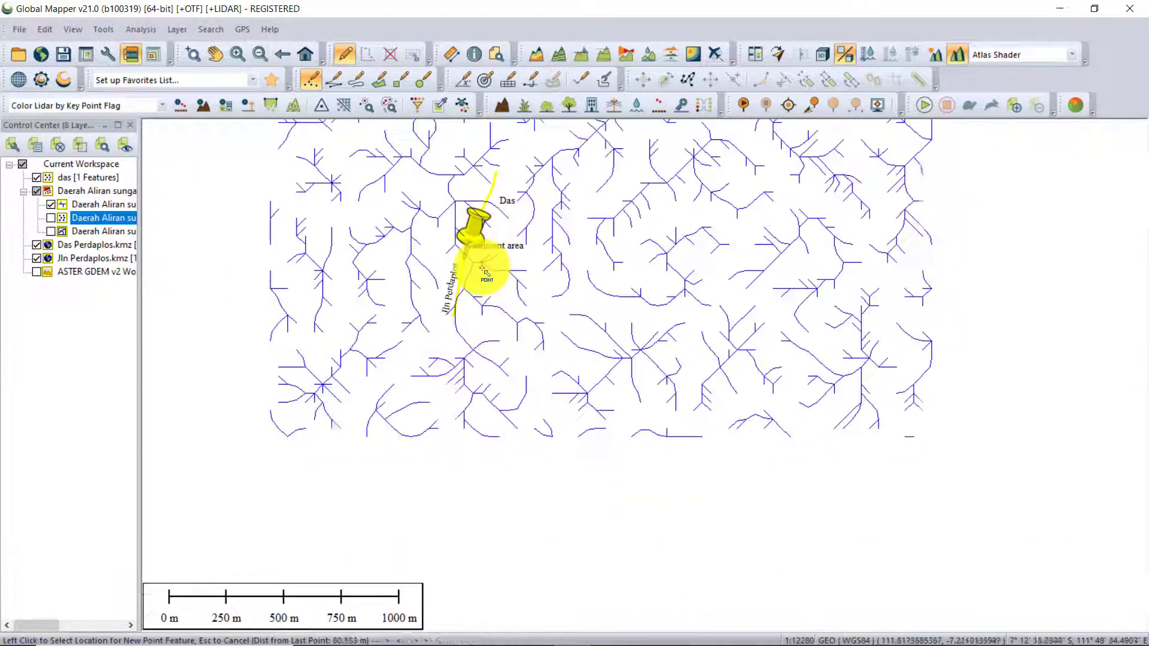
scroll(482, 266, "up", 2)
left_click_drag(483, 269, 500, 296)
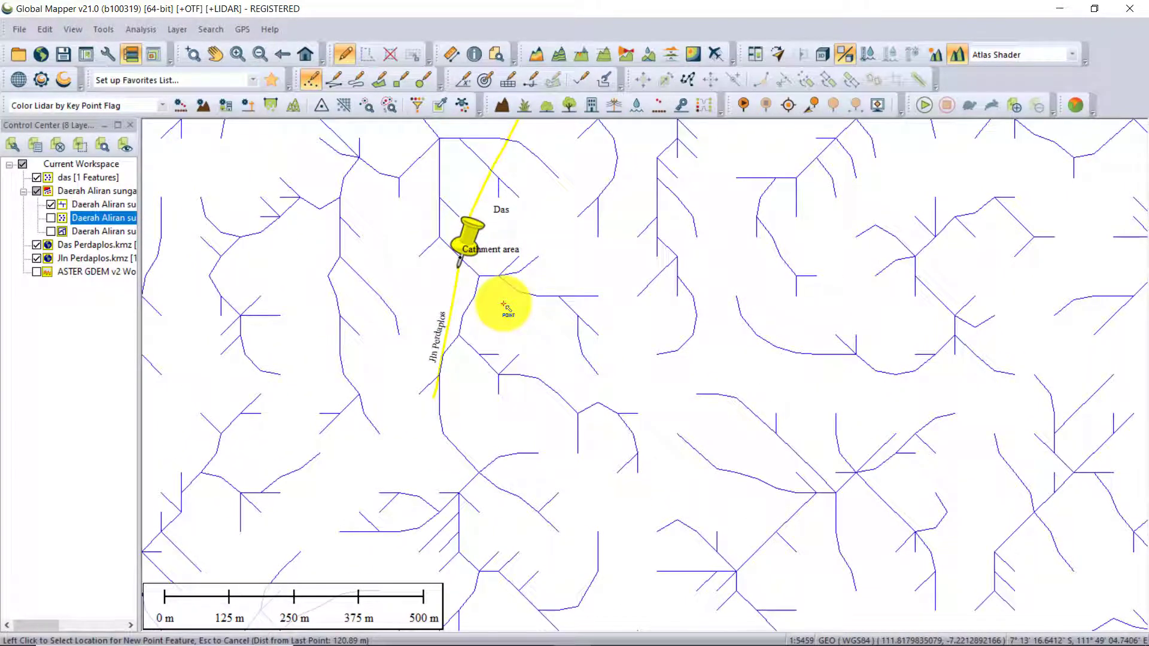
left_click(34, 271)
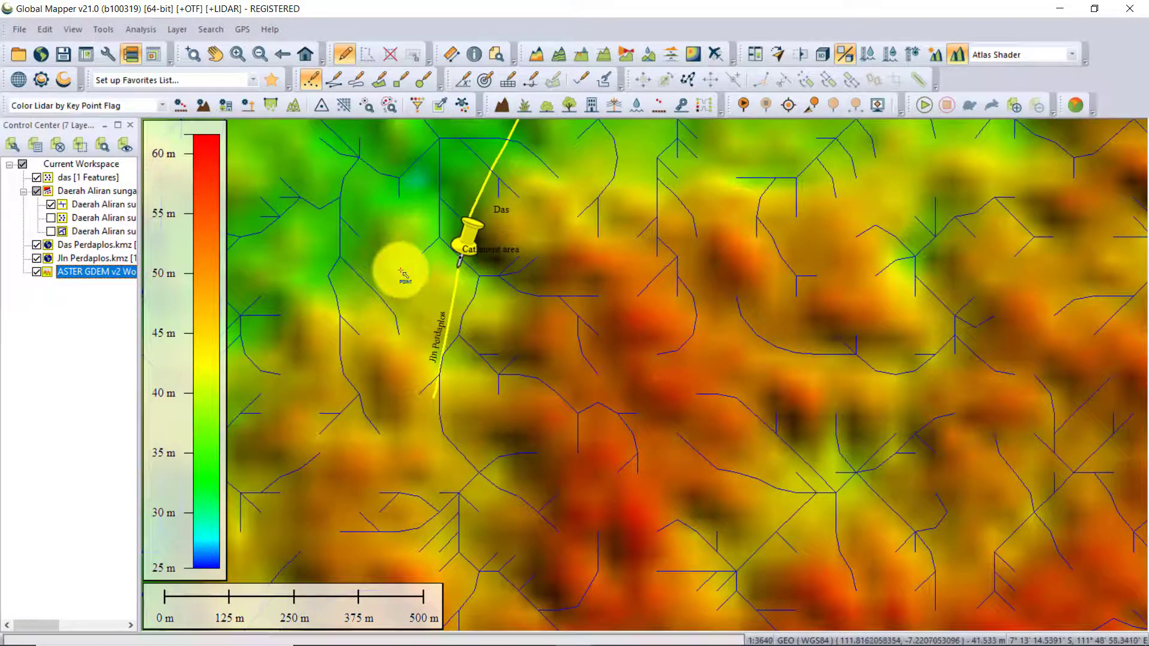
scroll(402, 274, "up", 2)
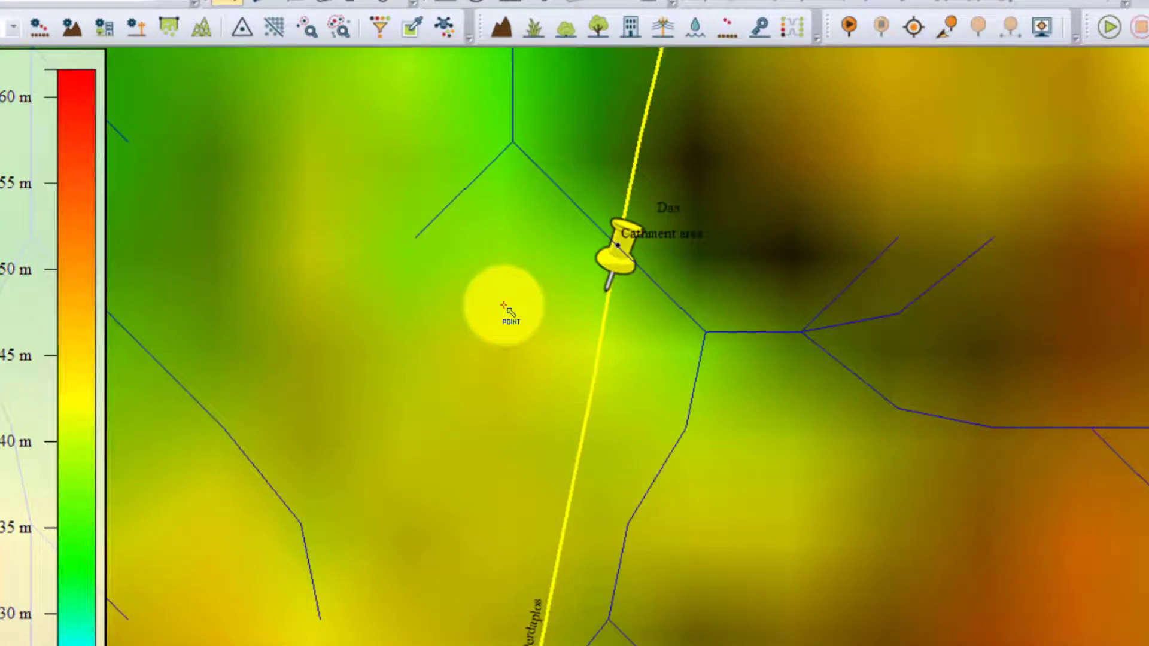
End point creation and select only the Cathment area point where the stream crosses Jln Perdaplos.
key("Escape")
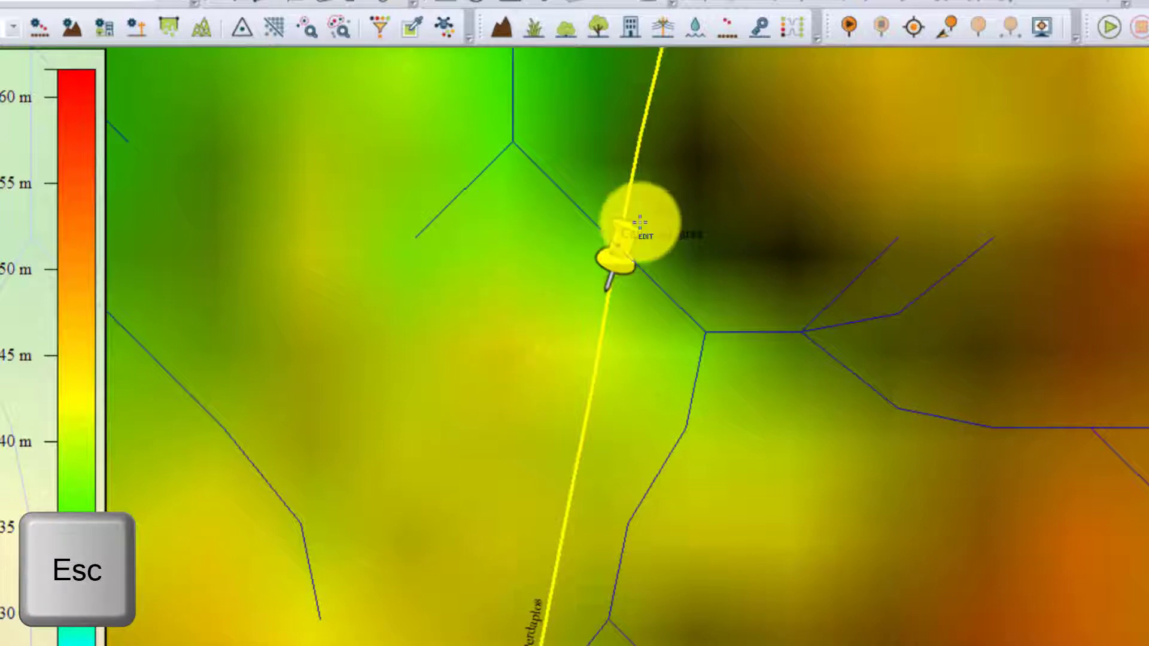
scroll(630, 232, "up", 2)
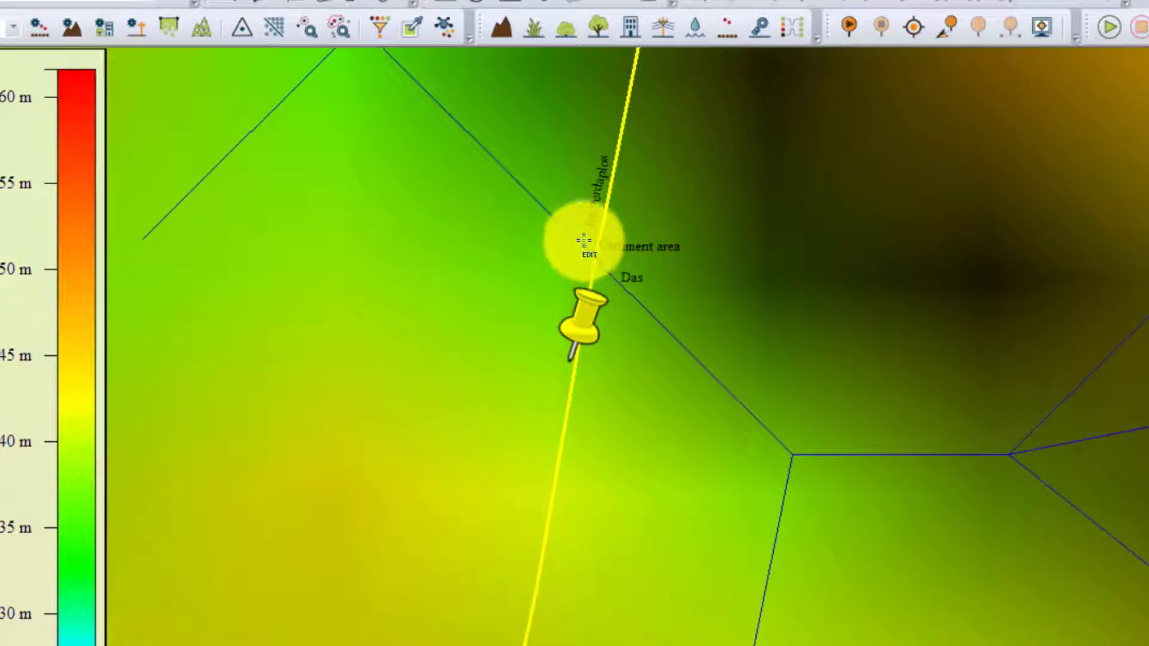
left_click(598, 275)
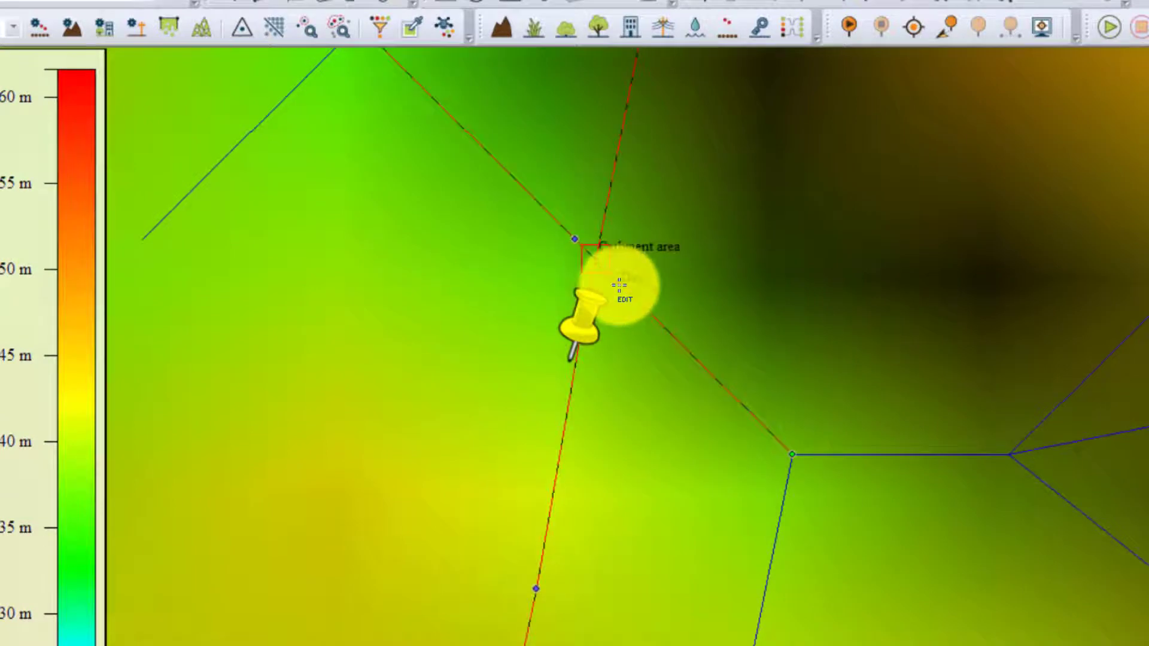
left_click_drag(750, 347, 515, 466)
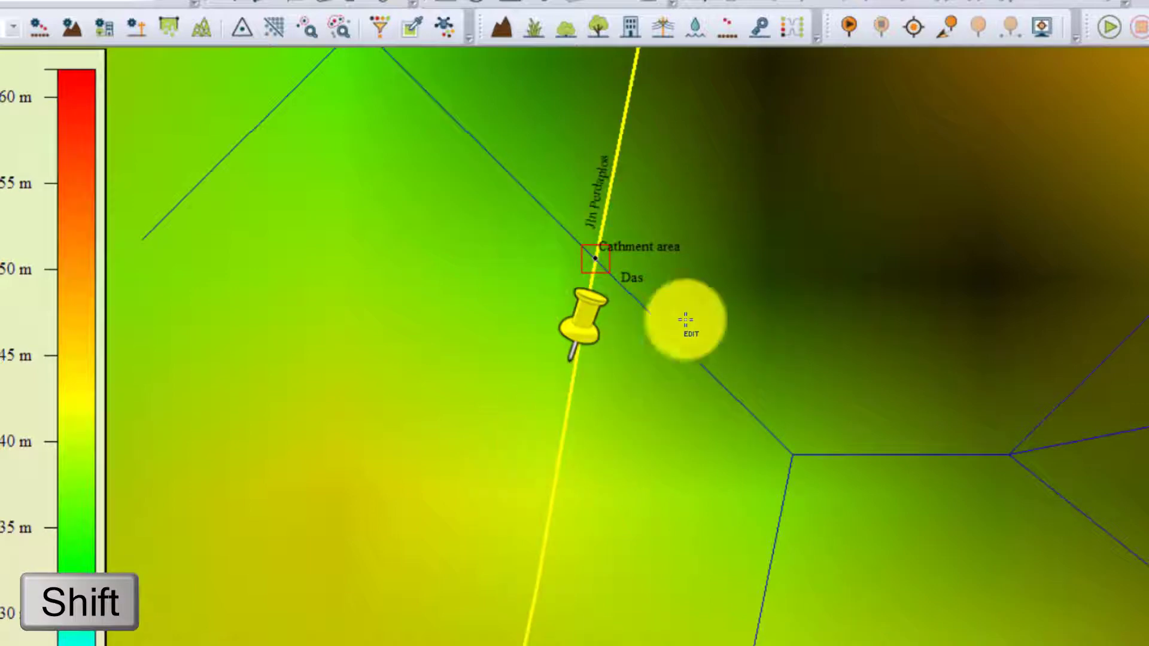
scroll(698, 311, "down", 1)
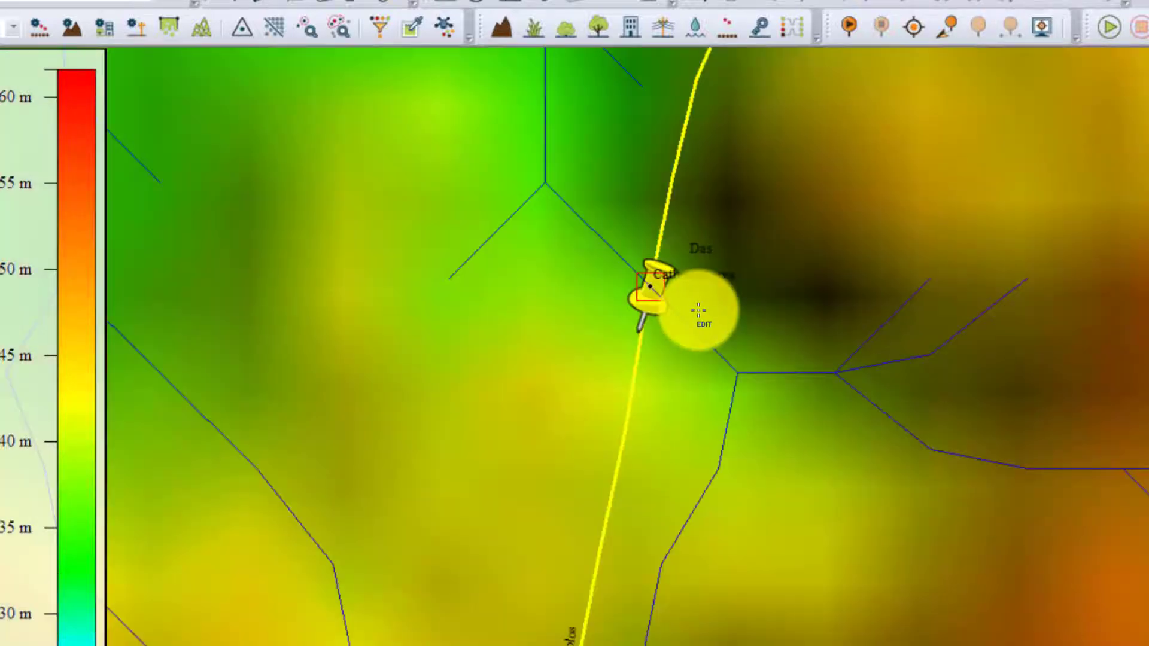
scroll(699, 310, "down", 2)
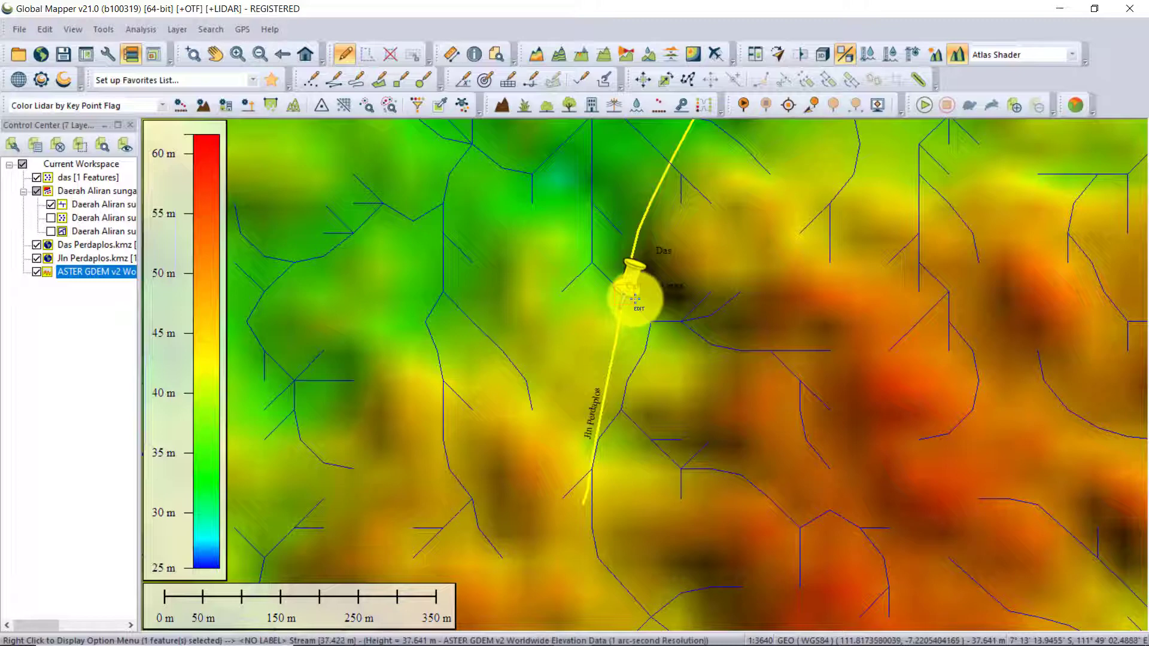
Generate a watershed layer Daerah Aliran sungai(7) for drainage to the selected point, with flow accumulation shown as a grid.
left_click(140, 29)
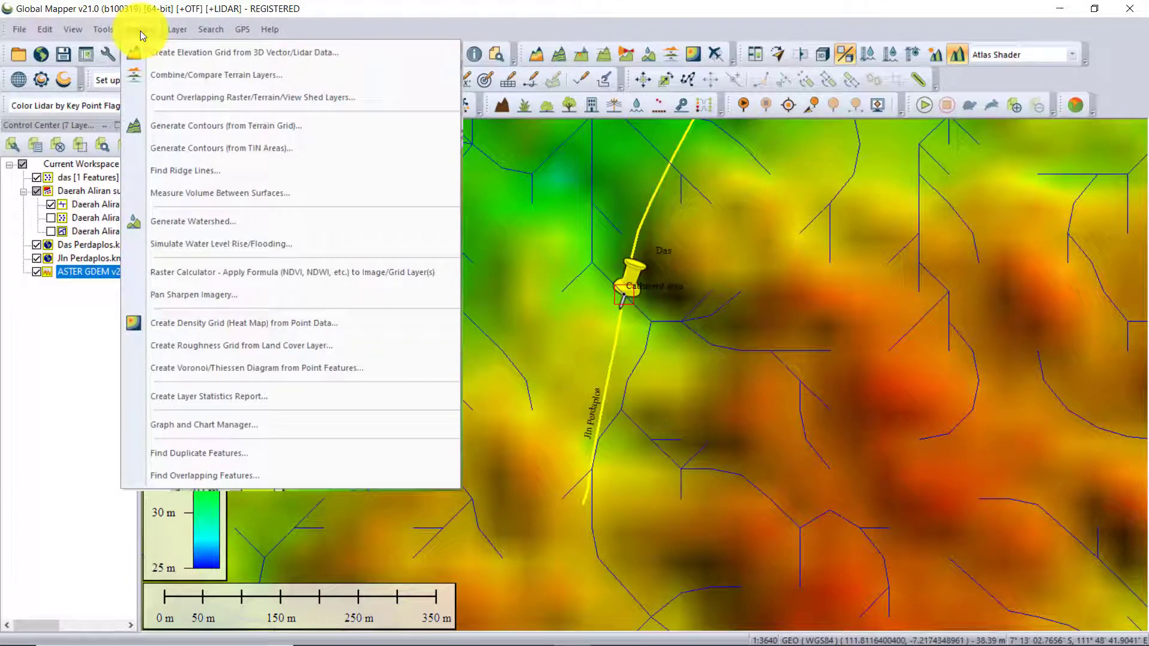
left_click(179, 223)
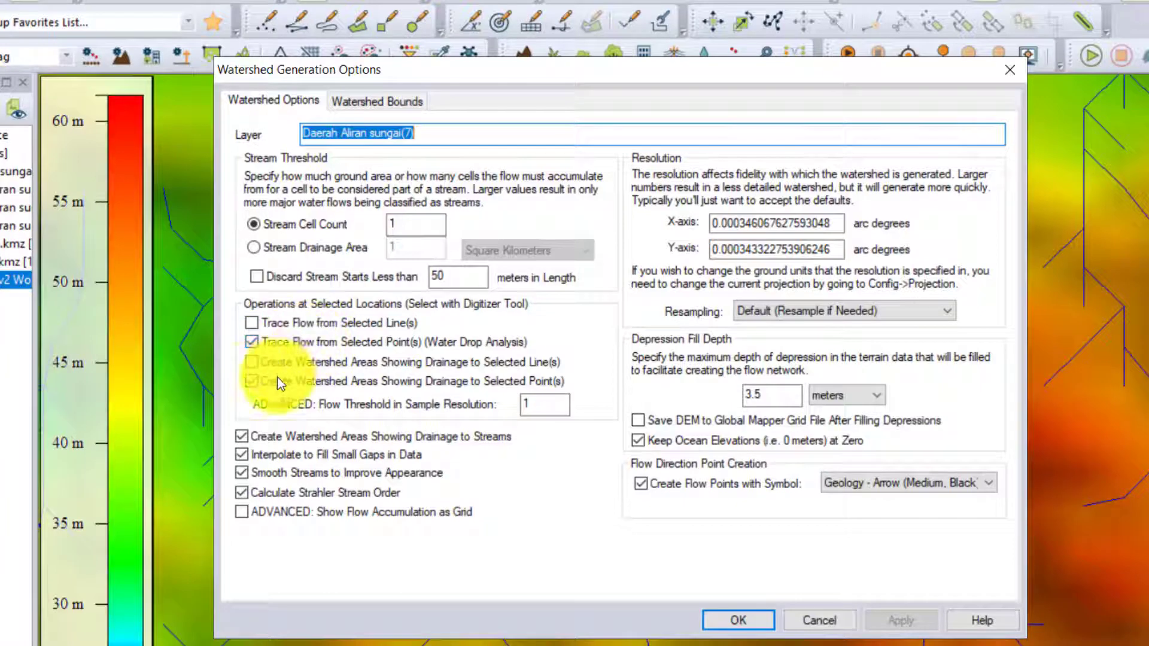
left_click(260, 514)
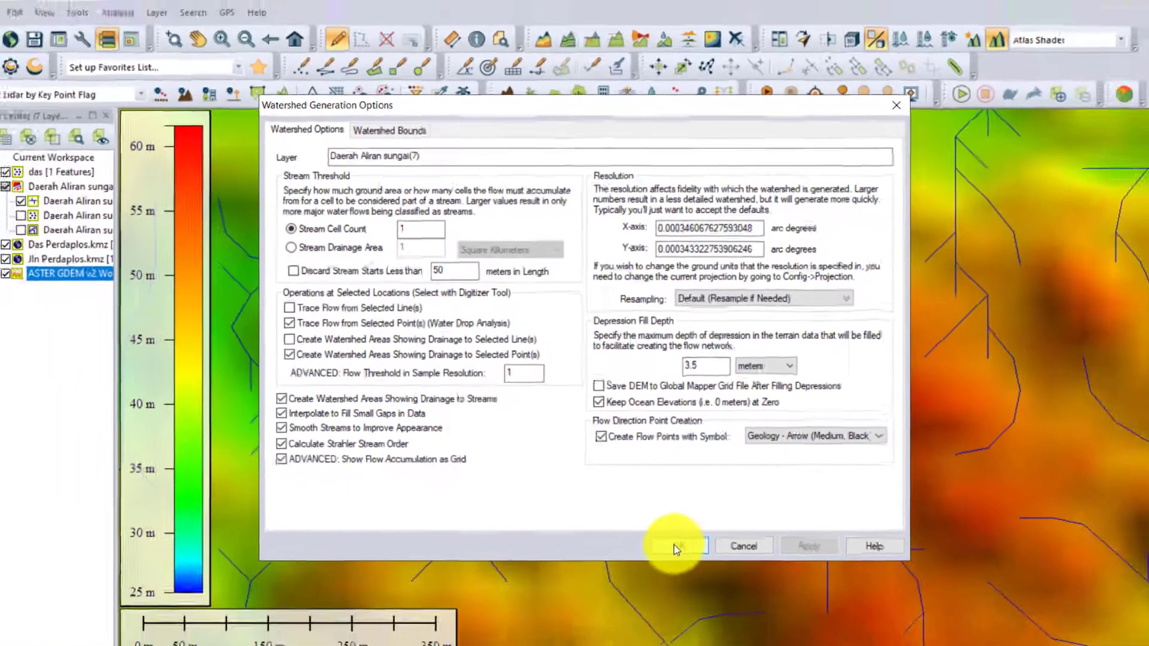
left_click(676, 546)
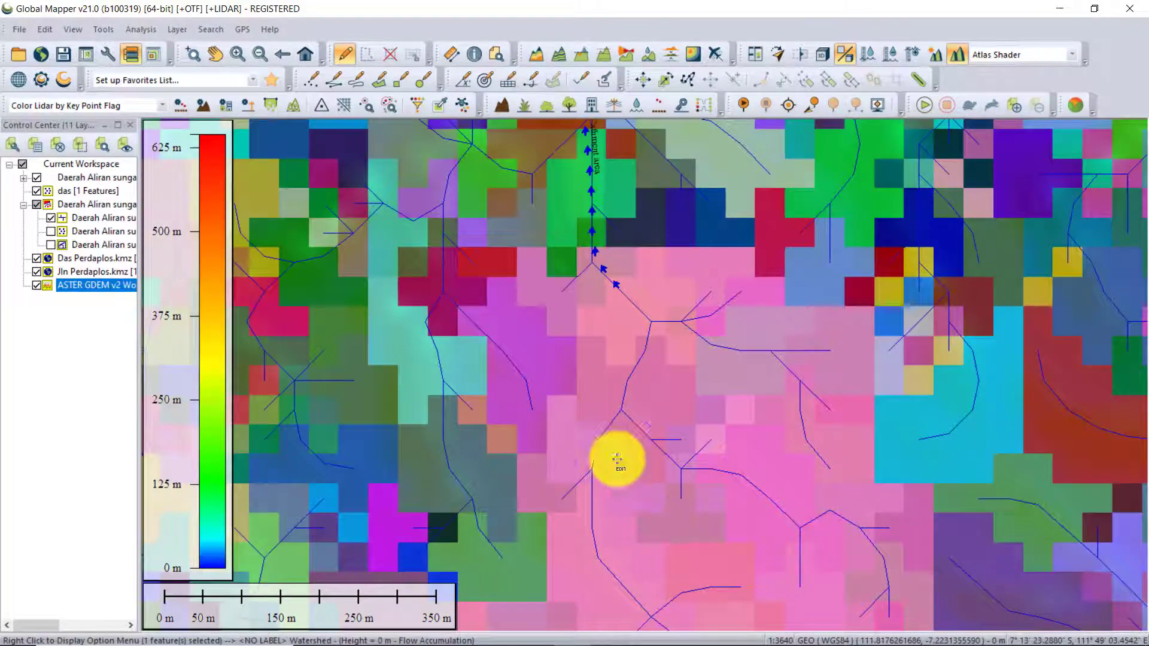
Hide the ASTER GDEM elevation layer and the earlier Daerah Aliran sungai(6) watershed group.
scroll(569, 389, "down", 2)
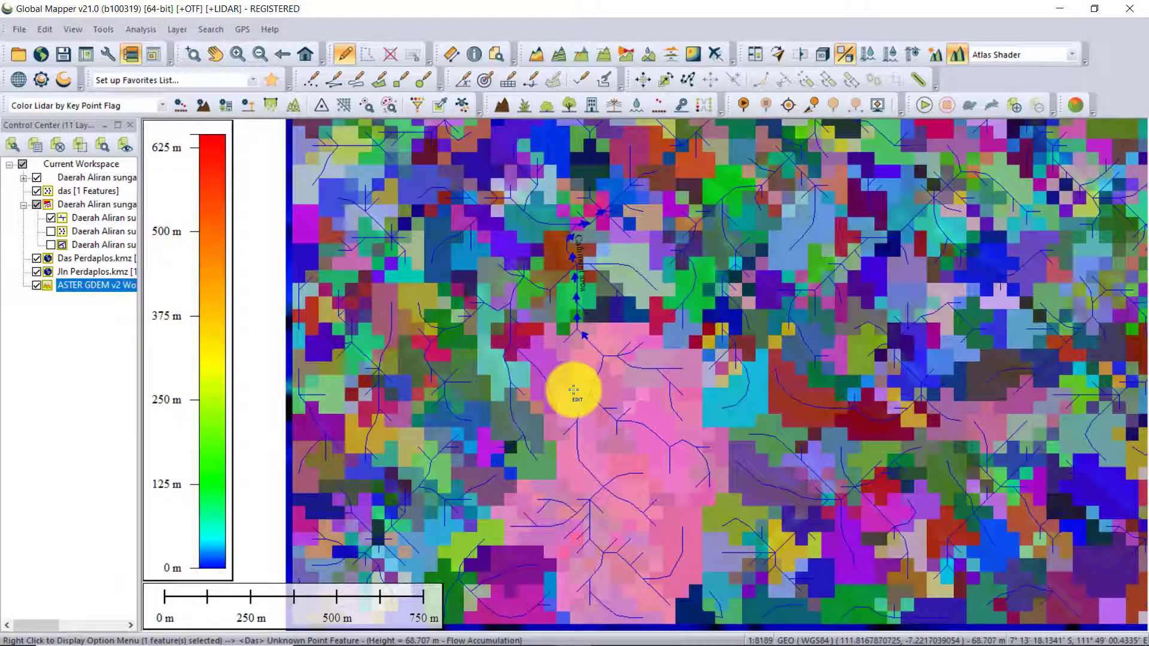
scroll(605, 410, "up", 1)
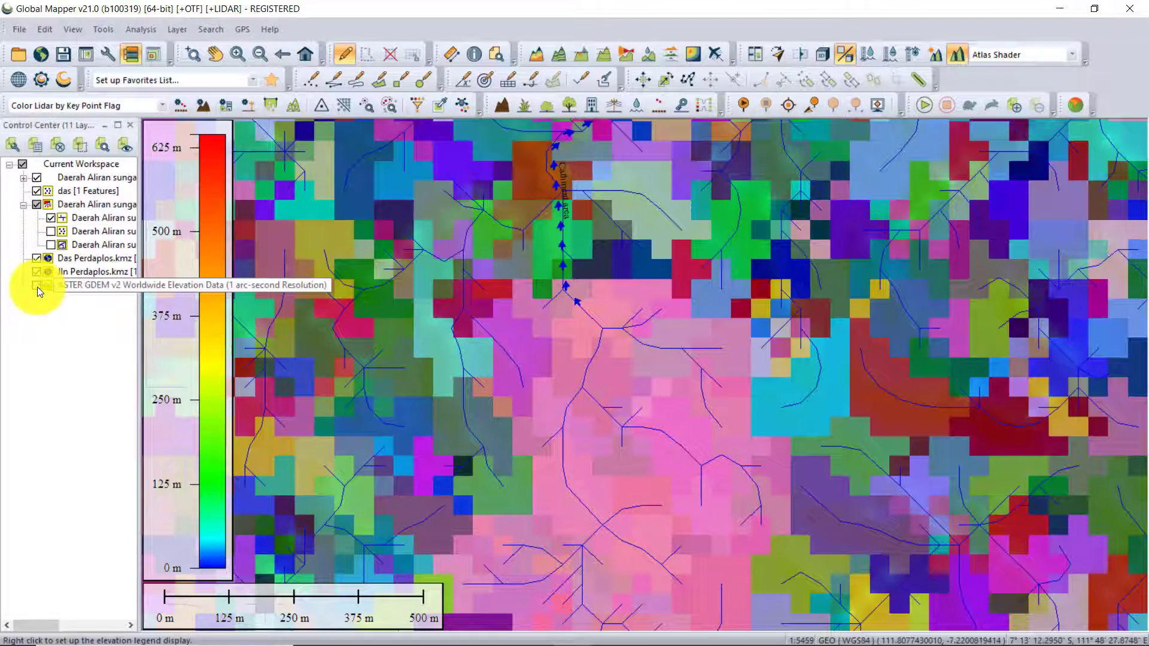
left_click(37, 286)
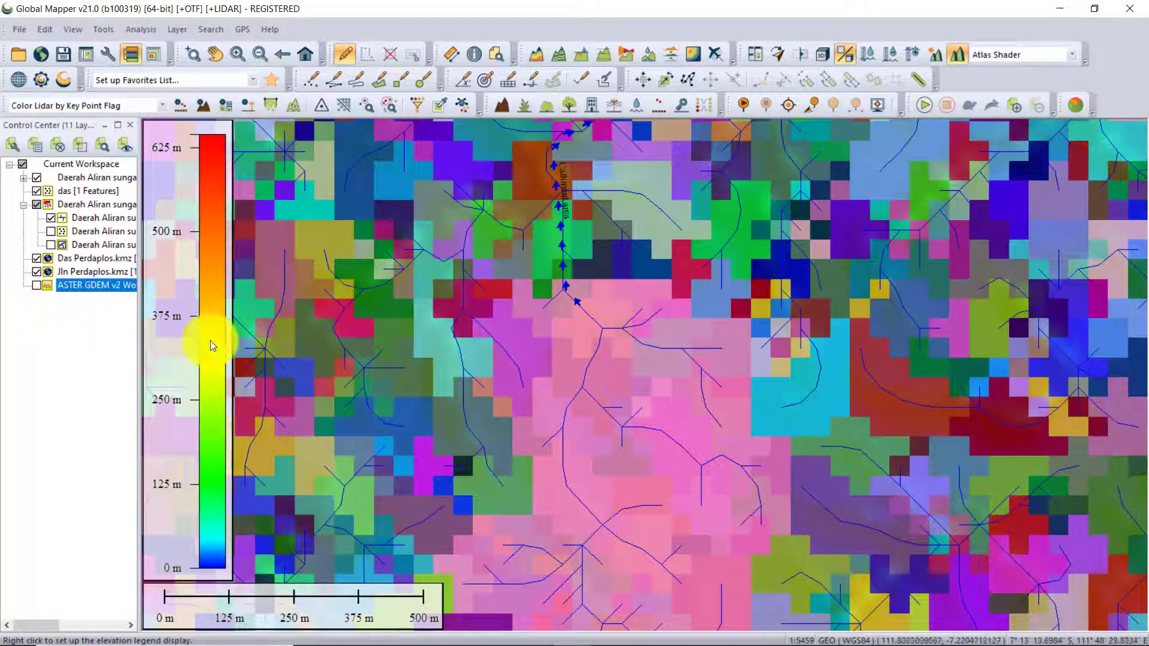
left_click(37, 204)
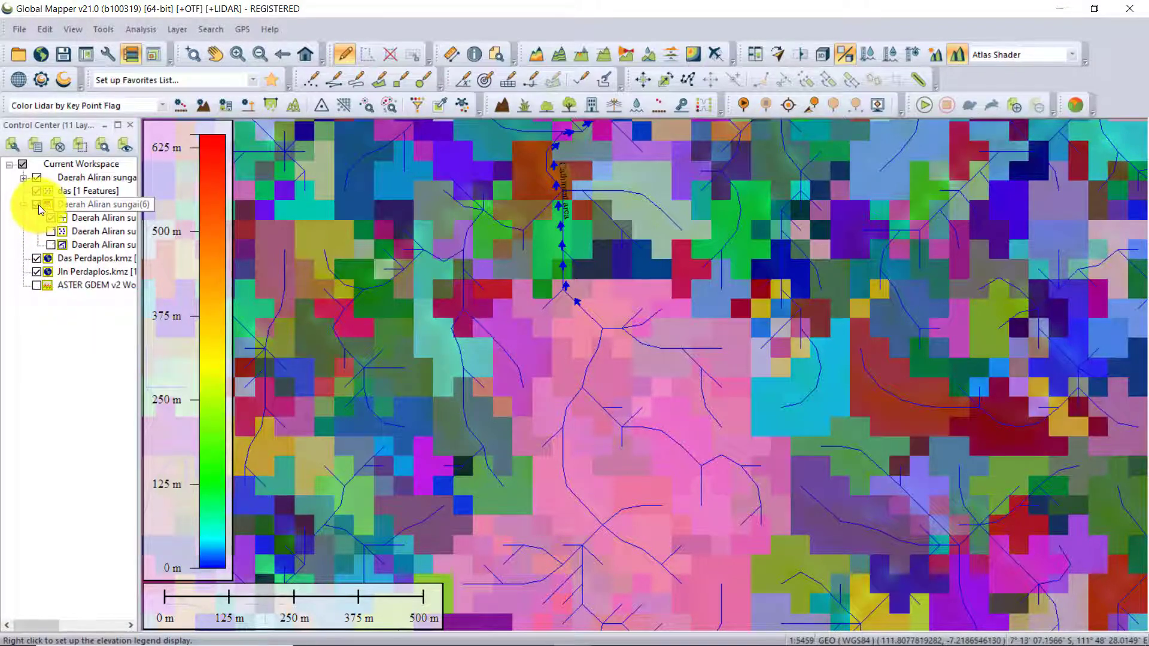
left_click(37, 205)
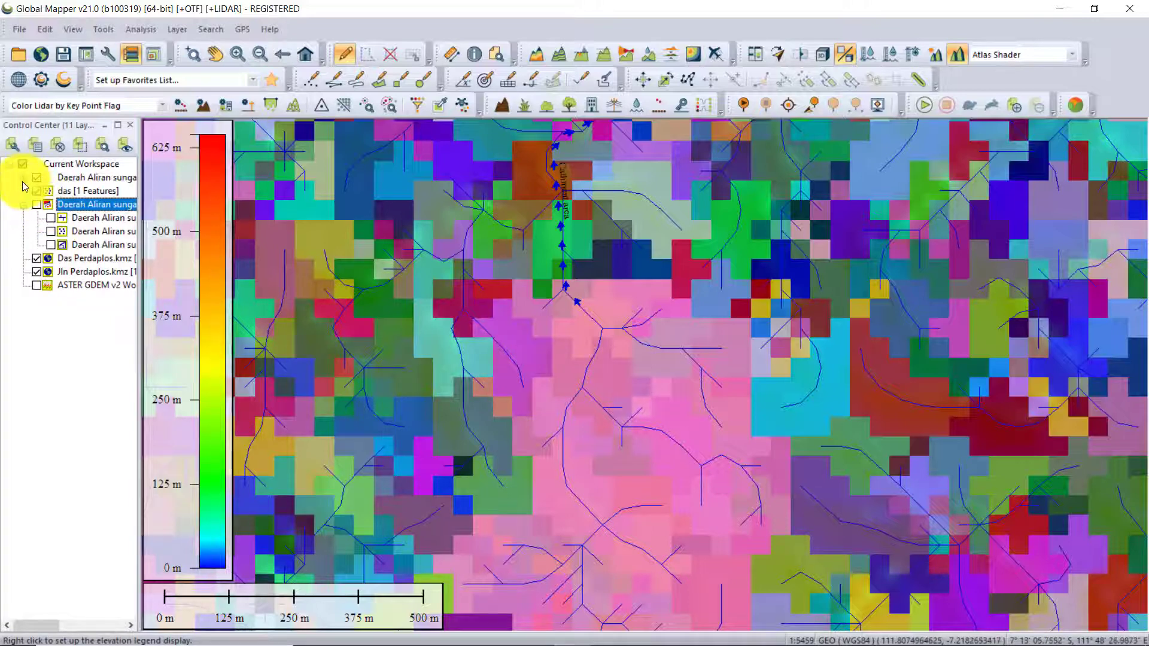
Hide the Flow Accumulation, watershed area and flow direction point layers of Daerah Aliran sungai(7), keeping its main feature layer.
left_click(23, 178)
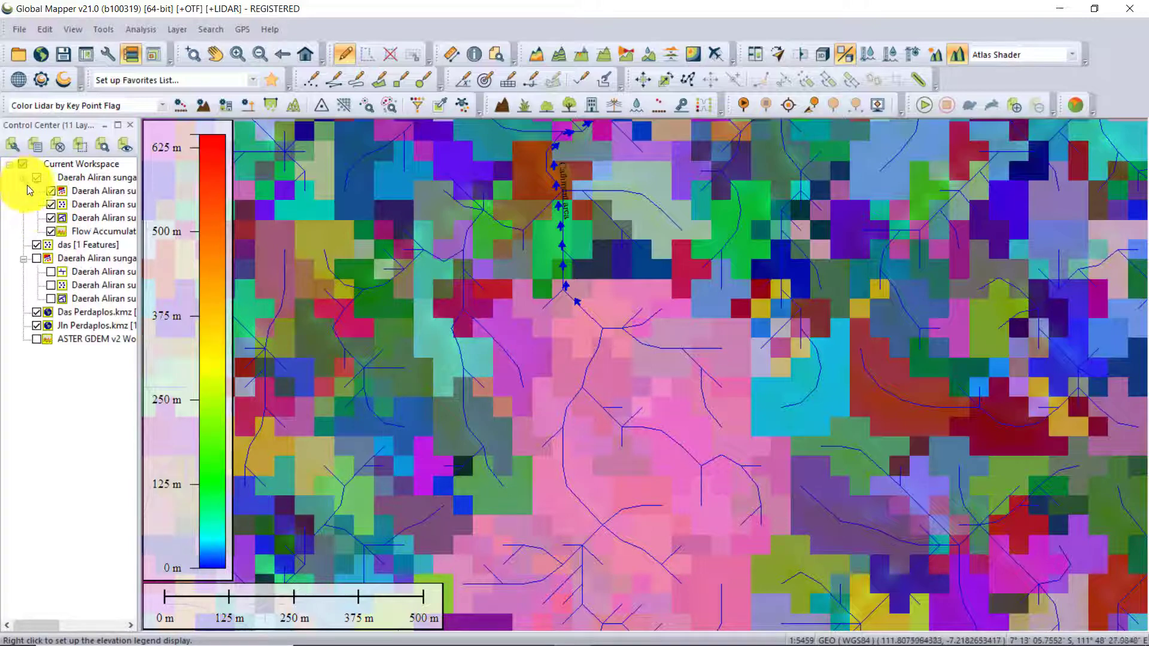
left_click(51, 219)
left_click(51, 219)
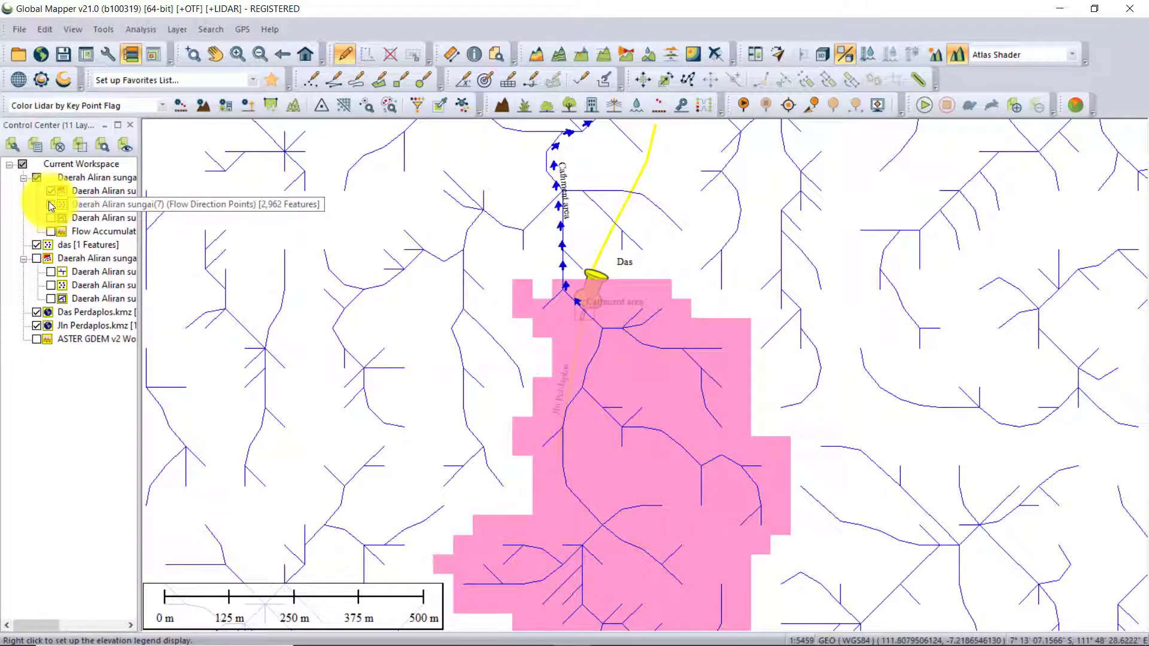
left_click(84, 204)
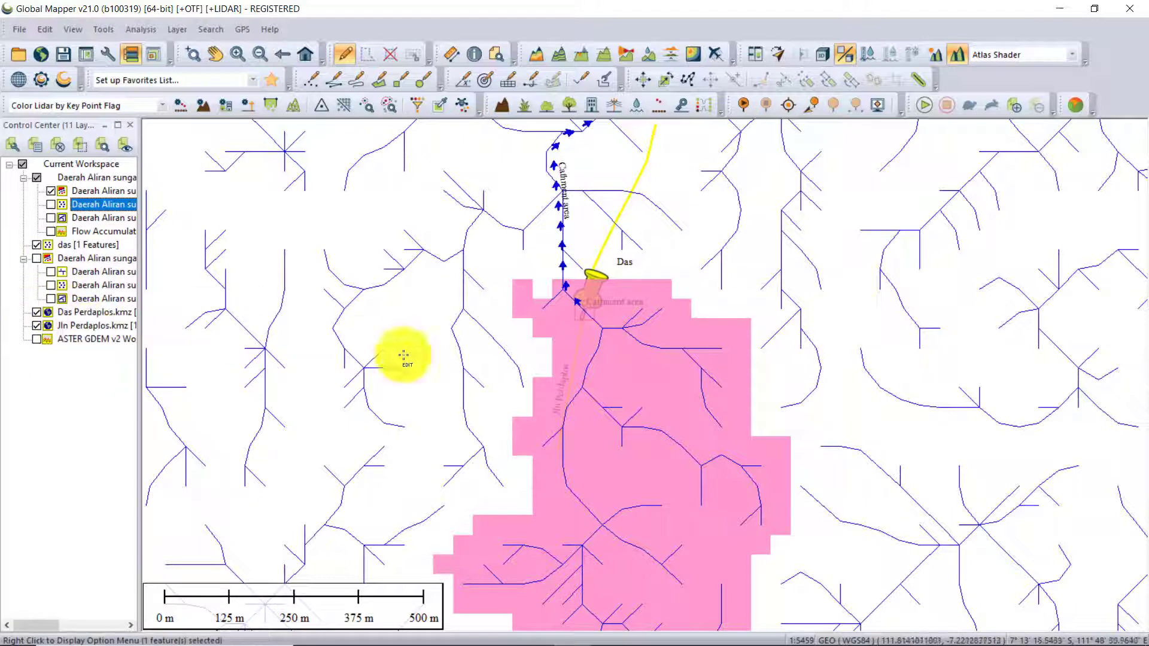
left_click_drag(620, 421, 539, 288)
left_click_drag(435, 313, 493, 379)
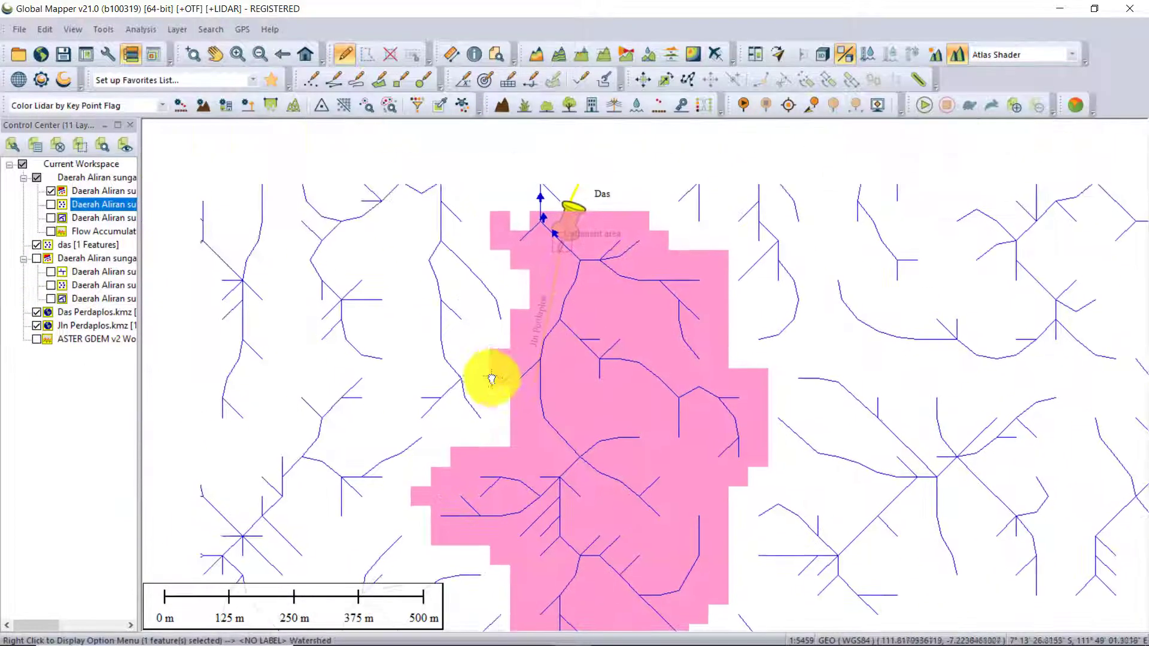
Move the Das Perdaplos.kmz layer to the top of the Daerah Aliran sungai(7) group.
left_click(73, 322)
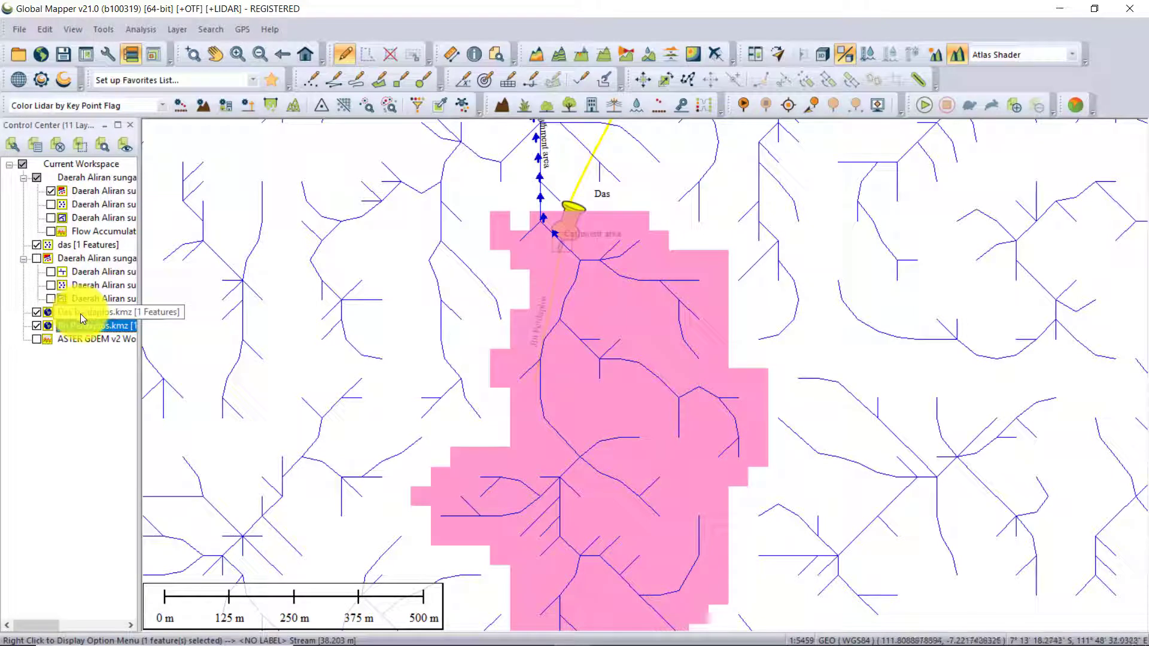
left_click(82, 316)
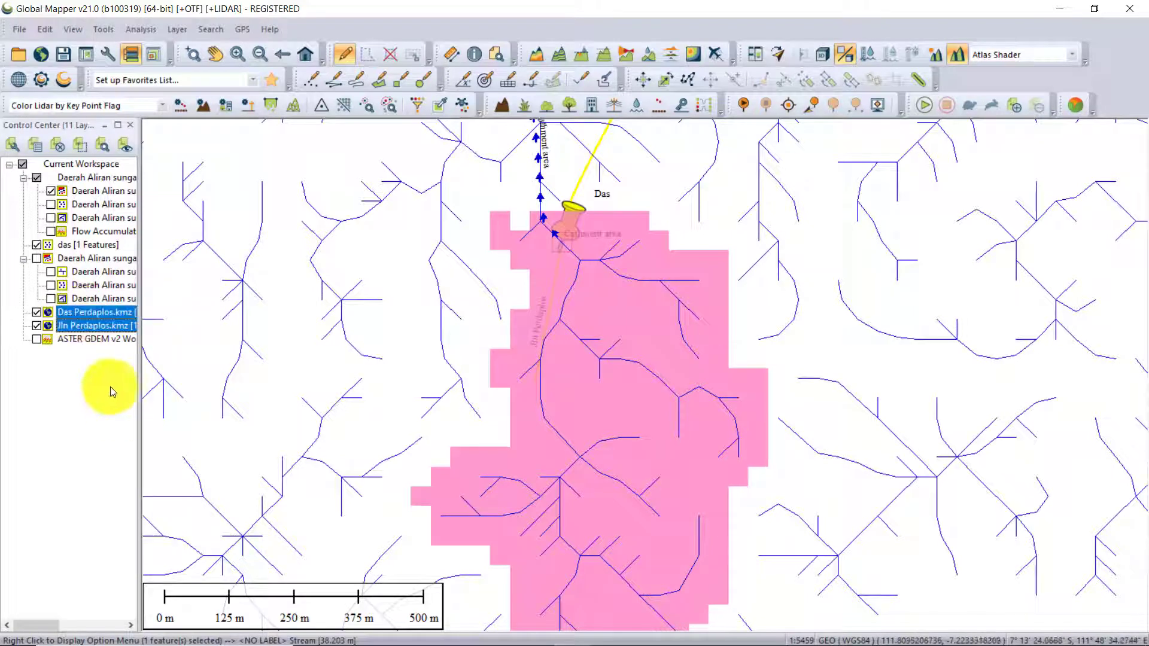
left_click(88, 325)
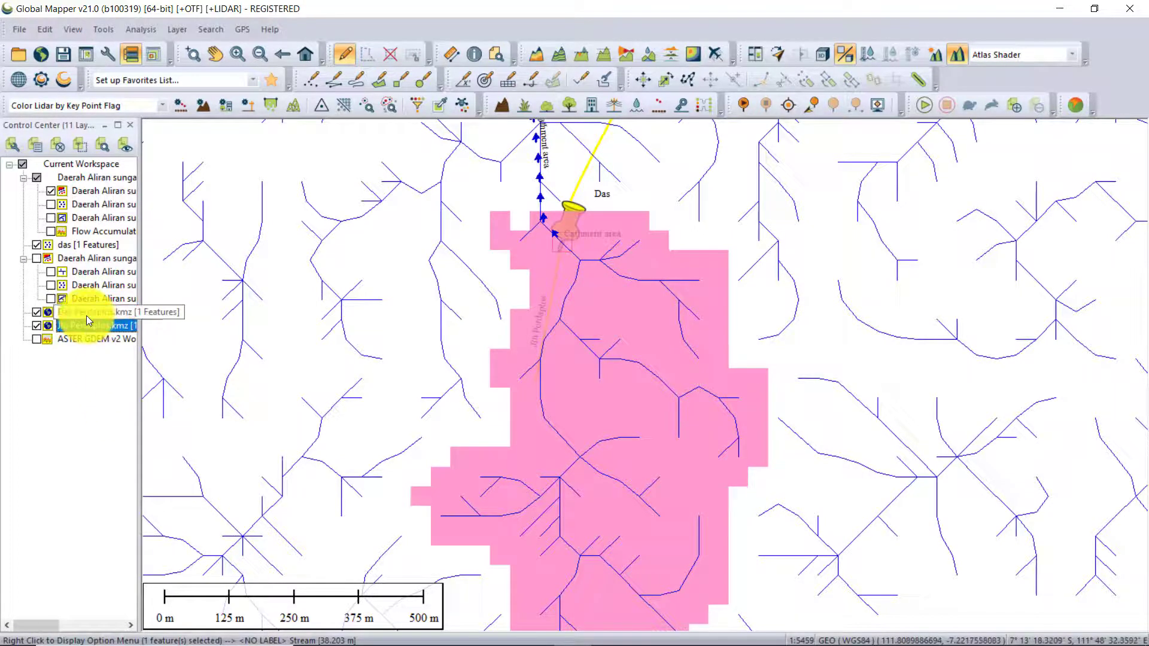
left_click_drag(86, 316, 83, 175)
left_click(559, 356)
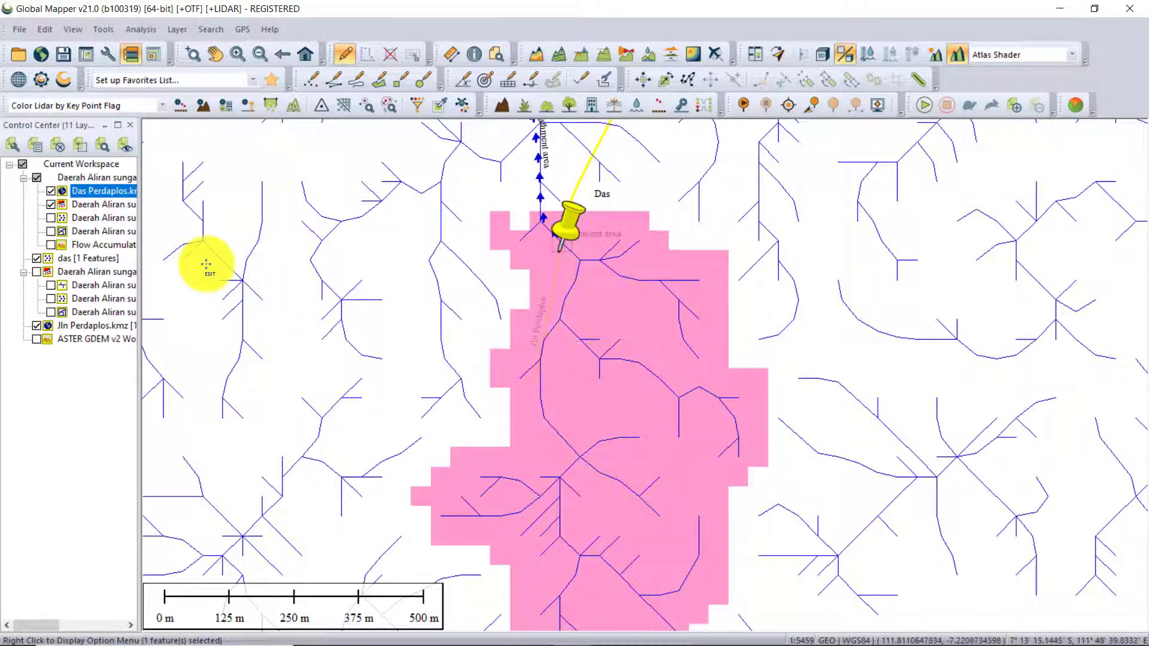
Move the Jln Perdaplos.kmz layer into the Daerah Aliran sungai(7) group, above Das Perdaplos.kmz.
left_click(87, 326)
left_click_drag(91, 328, 81, 181)
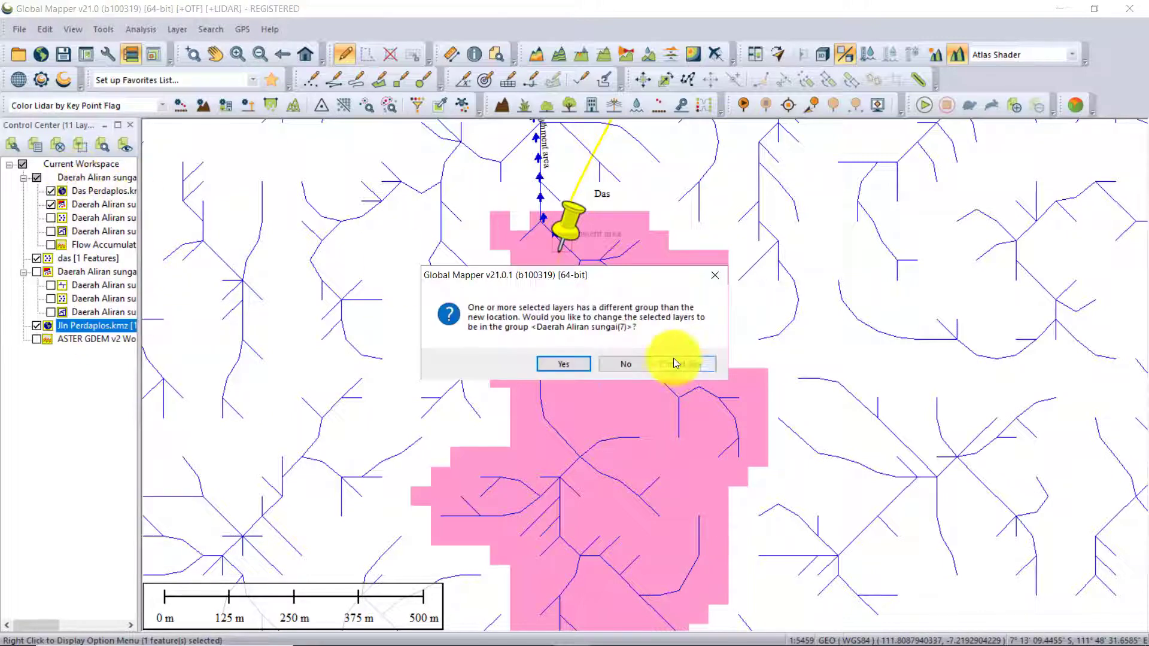
left_click(576, 362)
Examine the extent of the pink catchment area and the streams around the Das pin and Jln Perdaplos at different scales.
left_click_drag(656, 343, 639, 389)
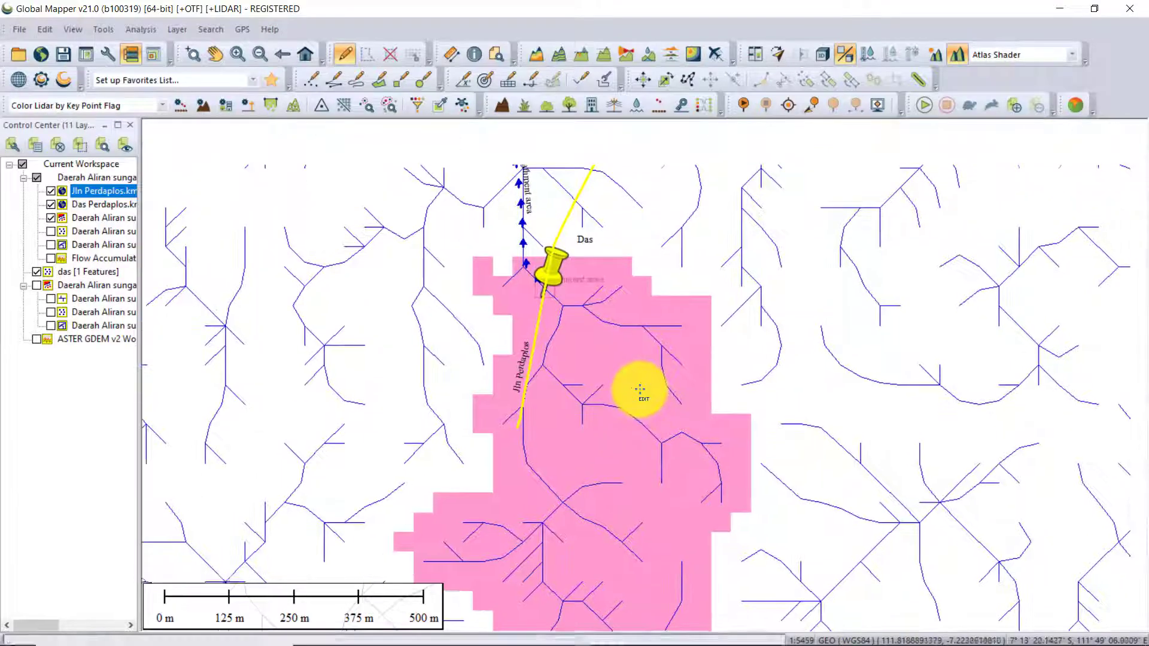
scroll(639, 390, "down", 2)
scroll(677, 467, "up", 2)
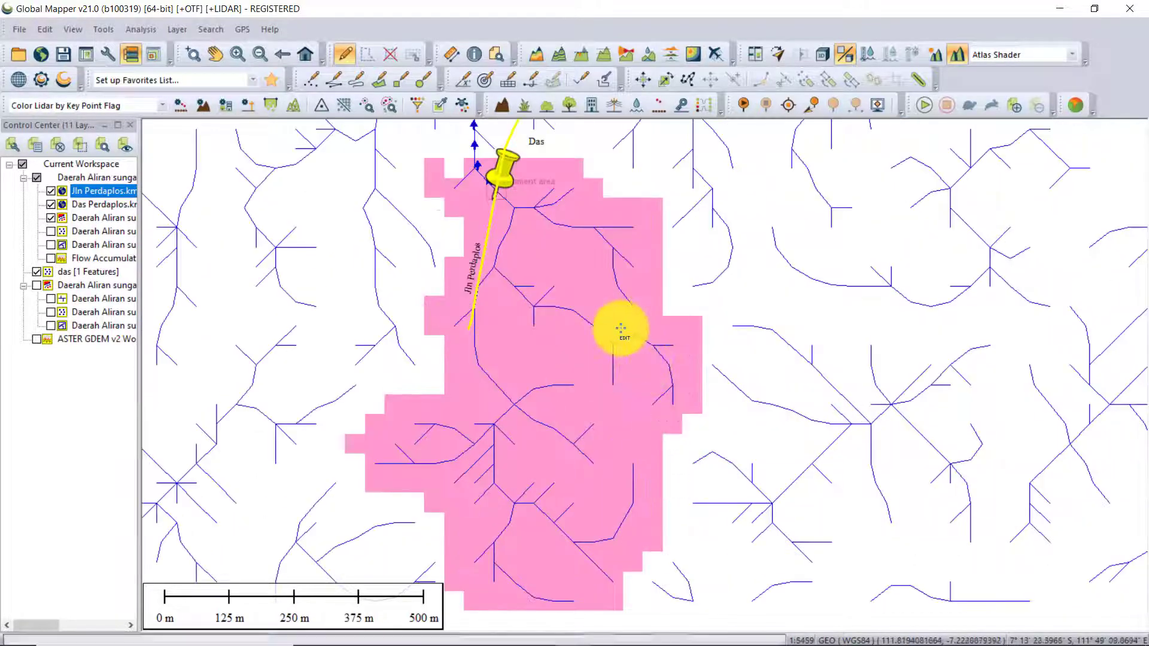
scroll(608, 245, "down", 3)
scroll(598, 235, "up", 3)
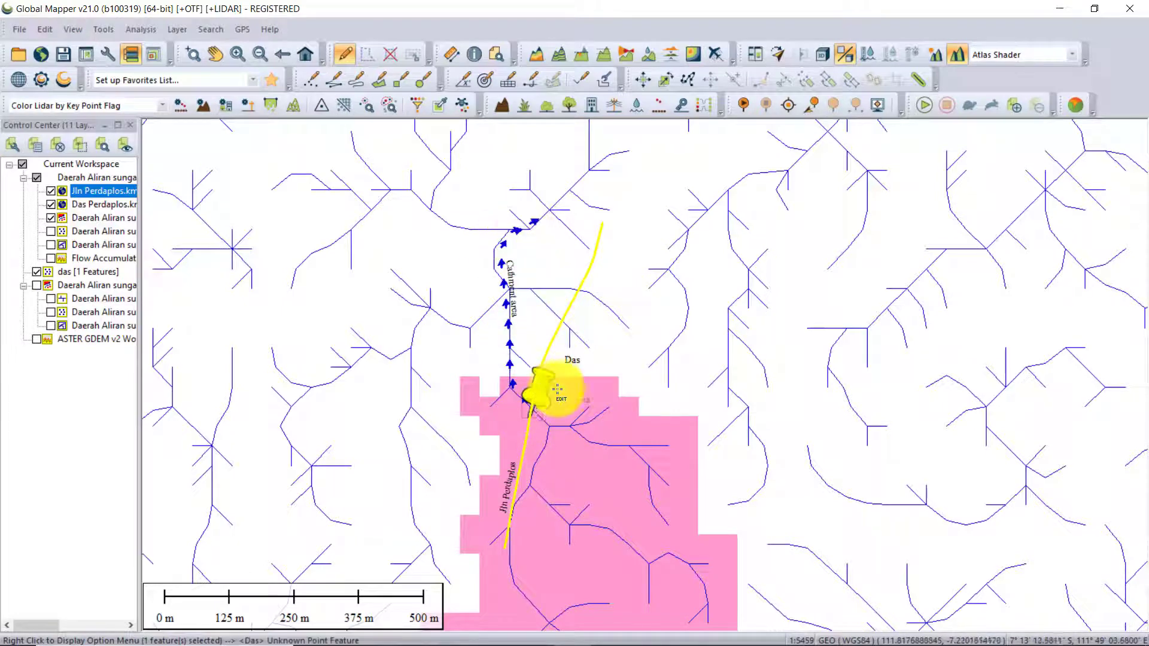
scroll(608, 218, "up", 1)
scroll(578, 199, "up", 1)
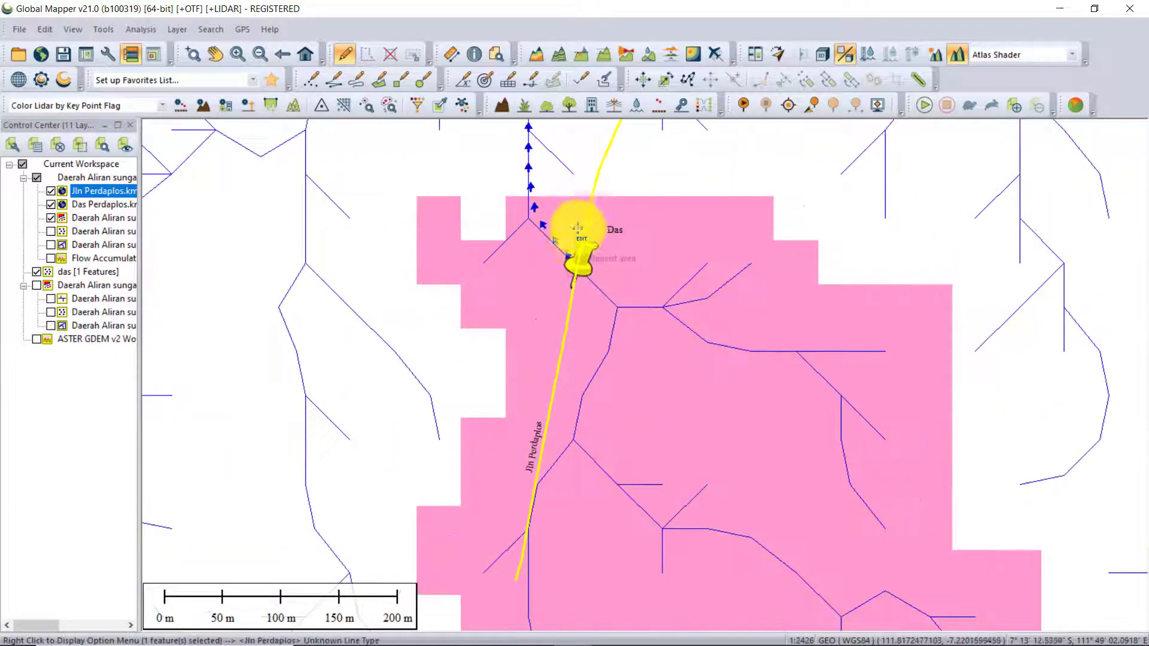
scroll(574, 221, "down", 4)
left_click_drag(589, 304, 557, 359)
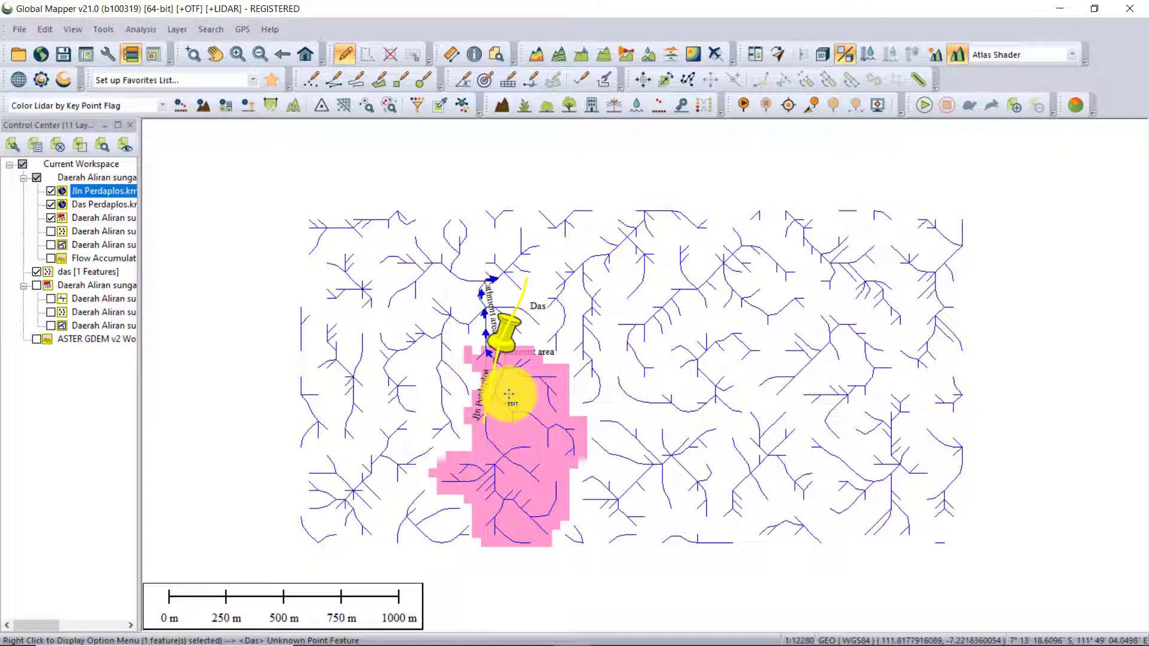
scroll(521, 410, "up", 1)
scroll(521, 414, "down", 1)
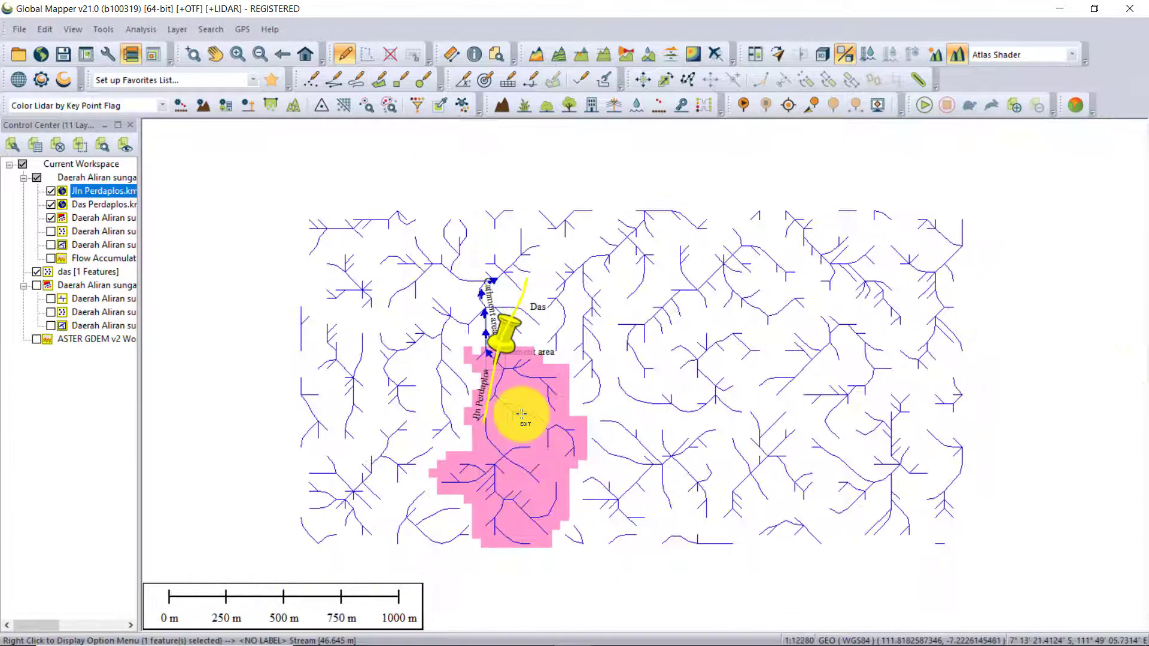
left_click_drag(558, 460, 544, 448)
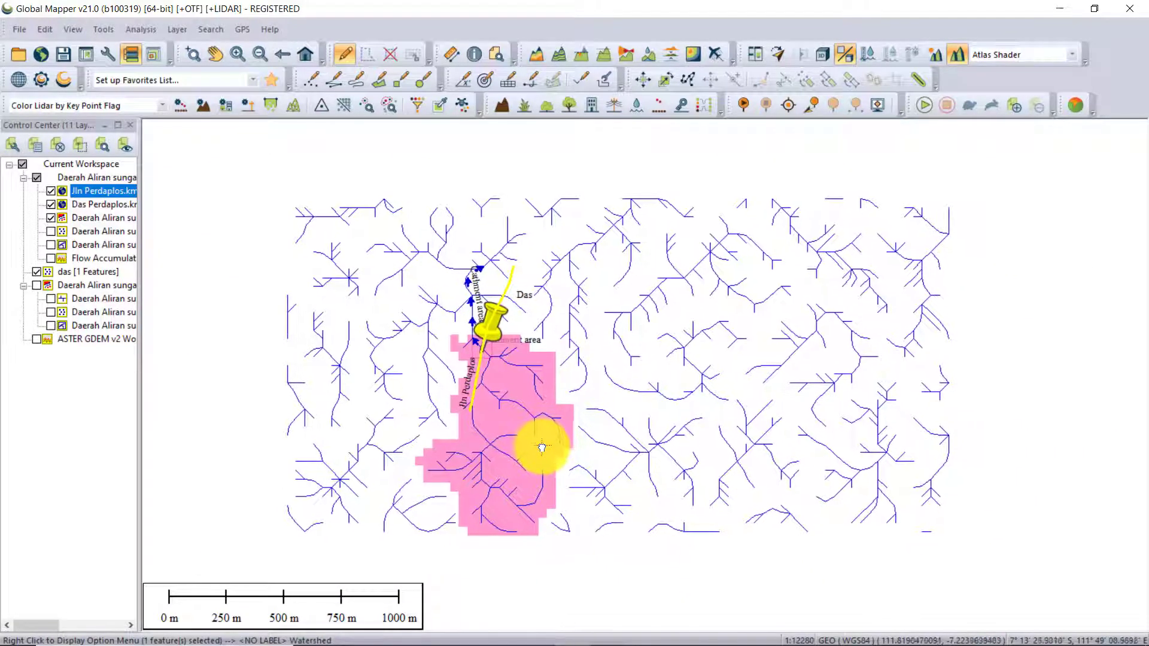
Start exporting only the main Daerah Aliran sungai(7) feature layer to a new file.
left_click(97, 219)
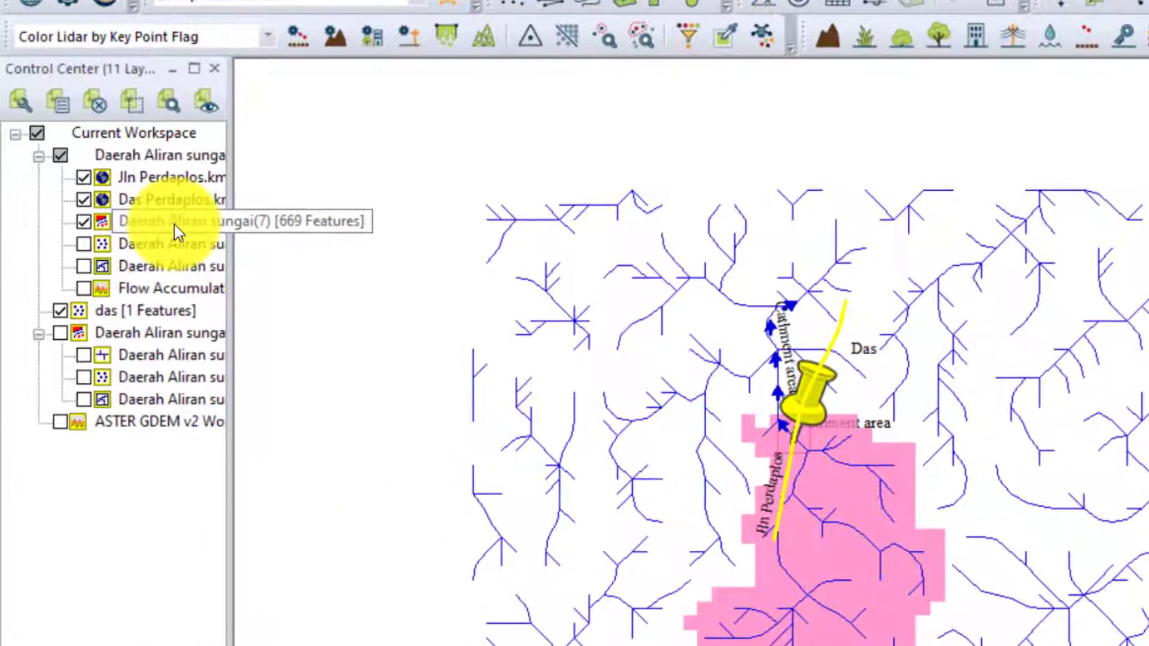
right_click(175, 224)
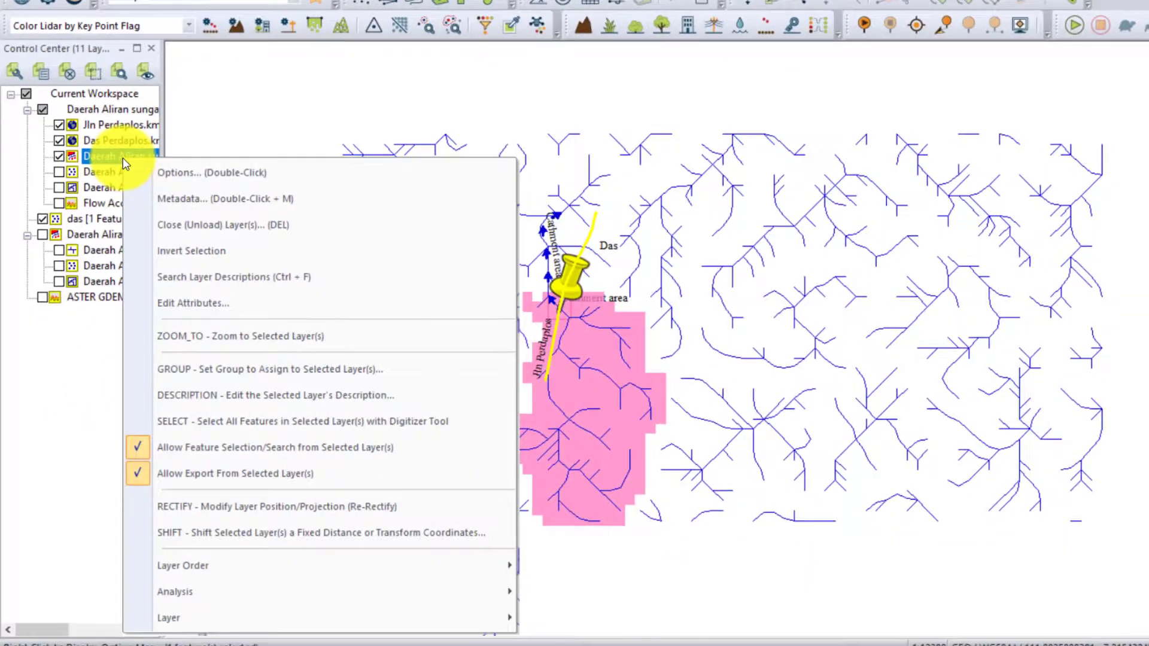
mouse_move(218, 615)
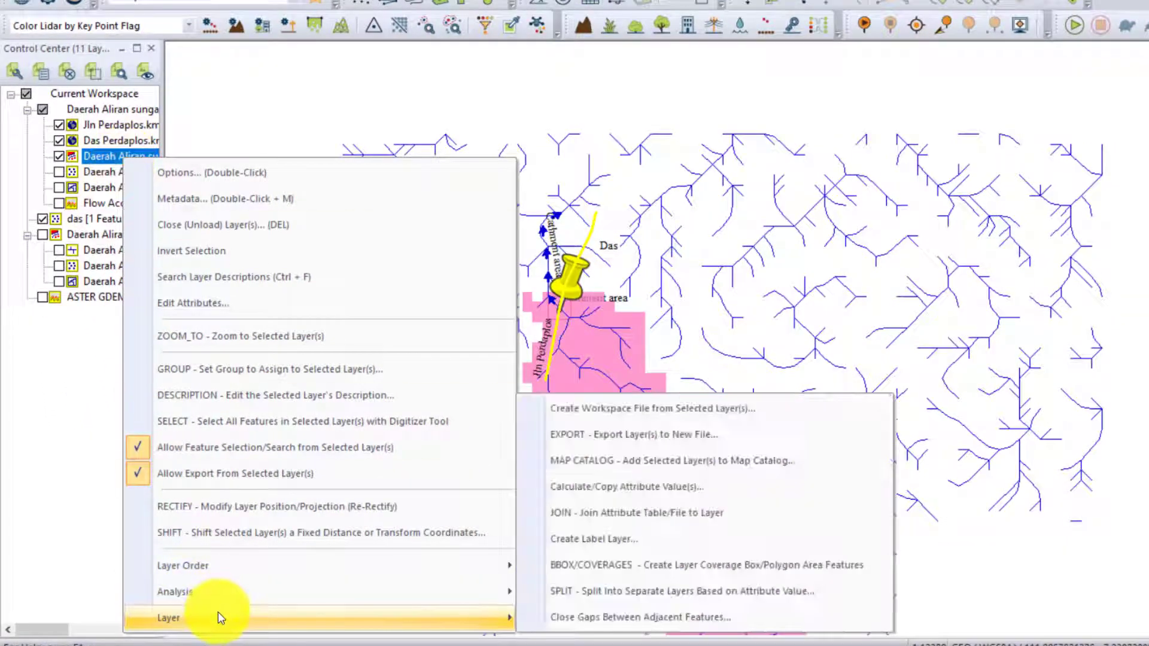
left_click(612, 436)
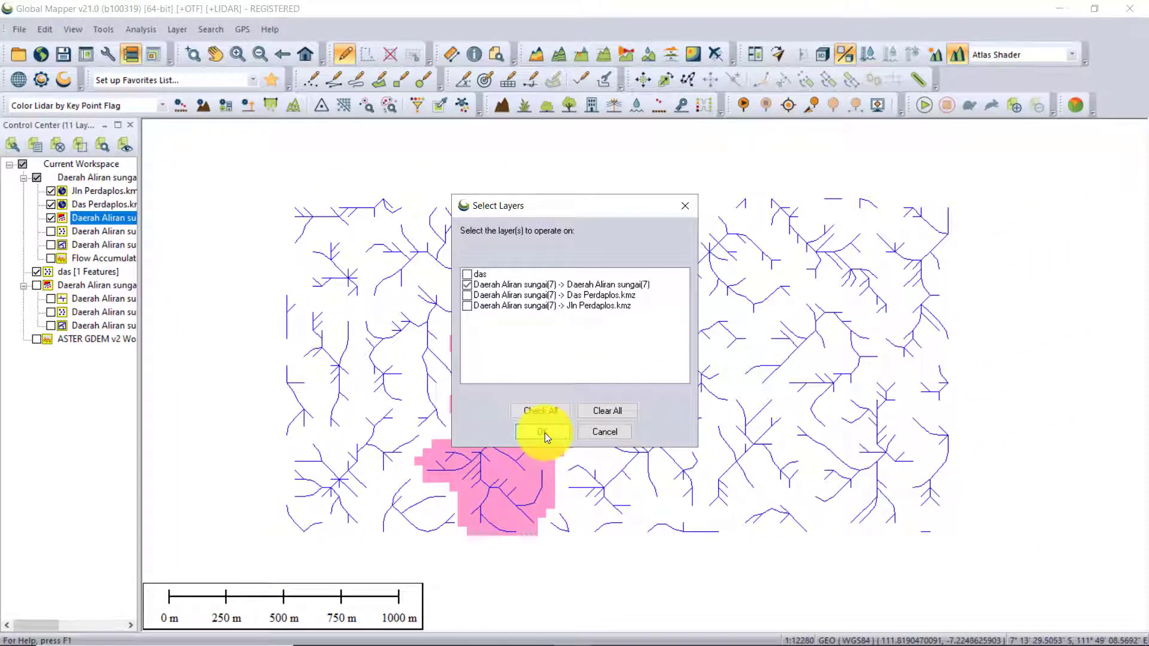
left_click(542, 431)
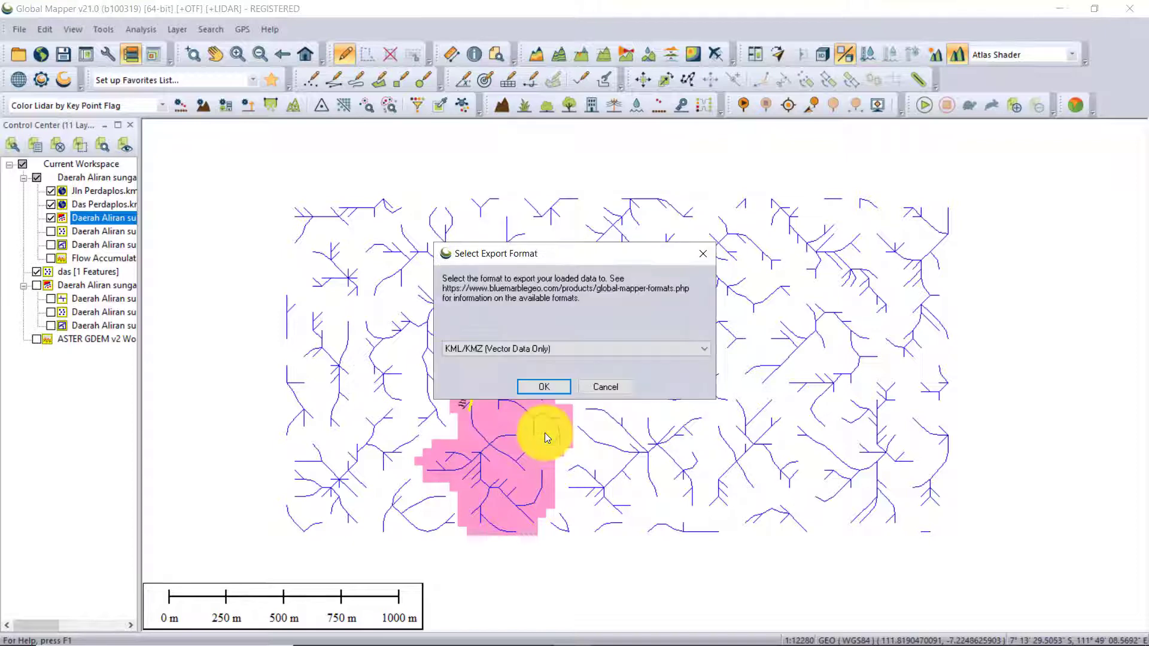
Choose KML/KMZ (Vector Data Only) as the export format for the layer.
left_click(464, 353)
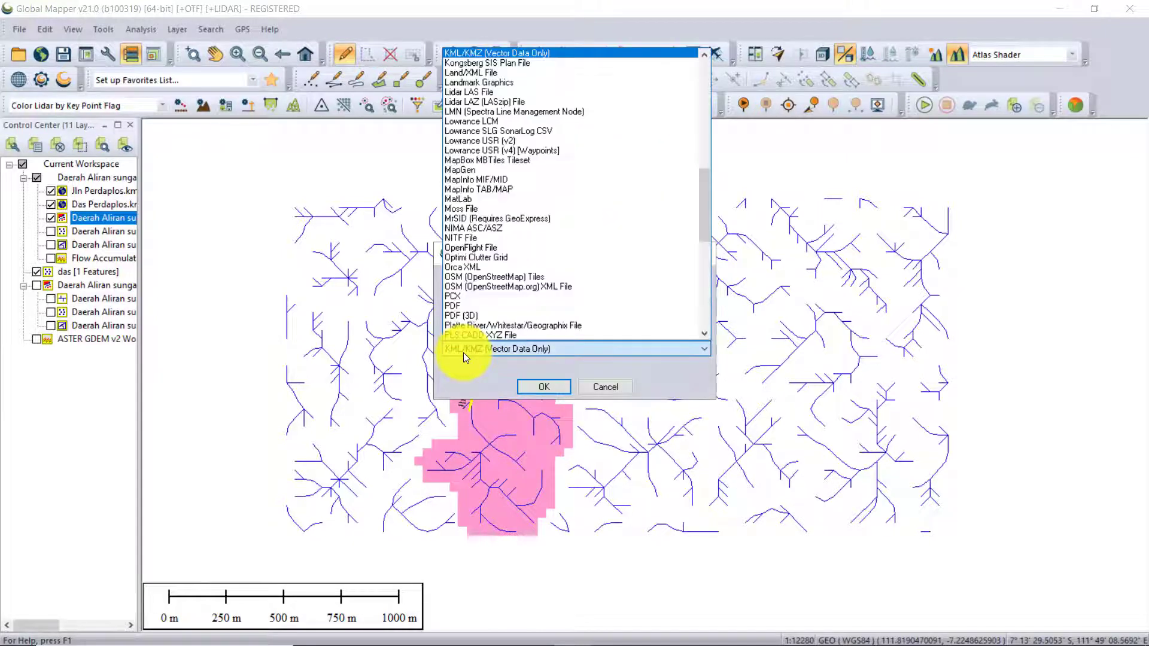
left_click(463, 353)
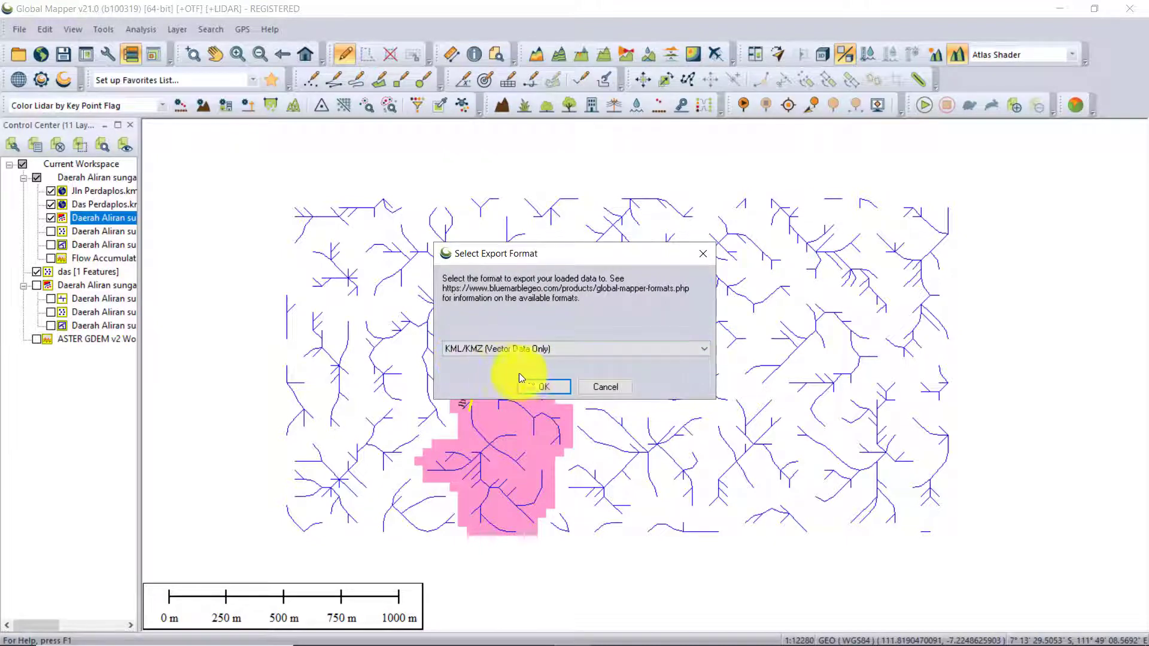
left_click(536, 388)
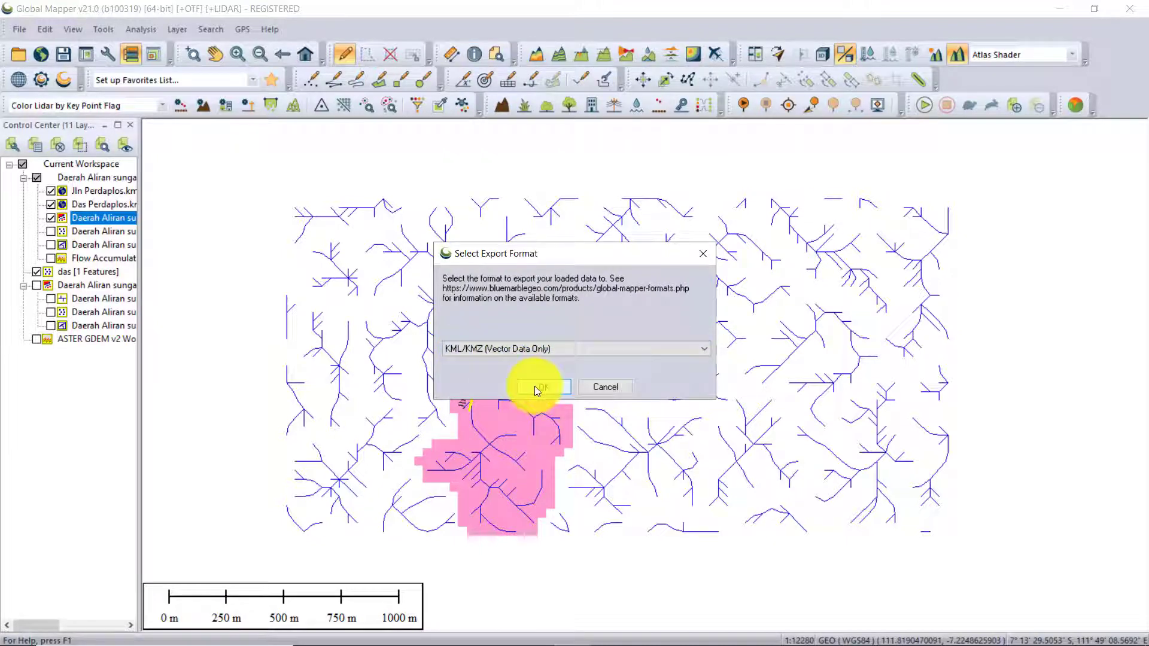
left_click(526, 347)
left_click(526, 346)
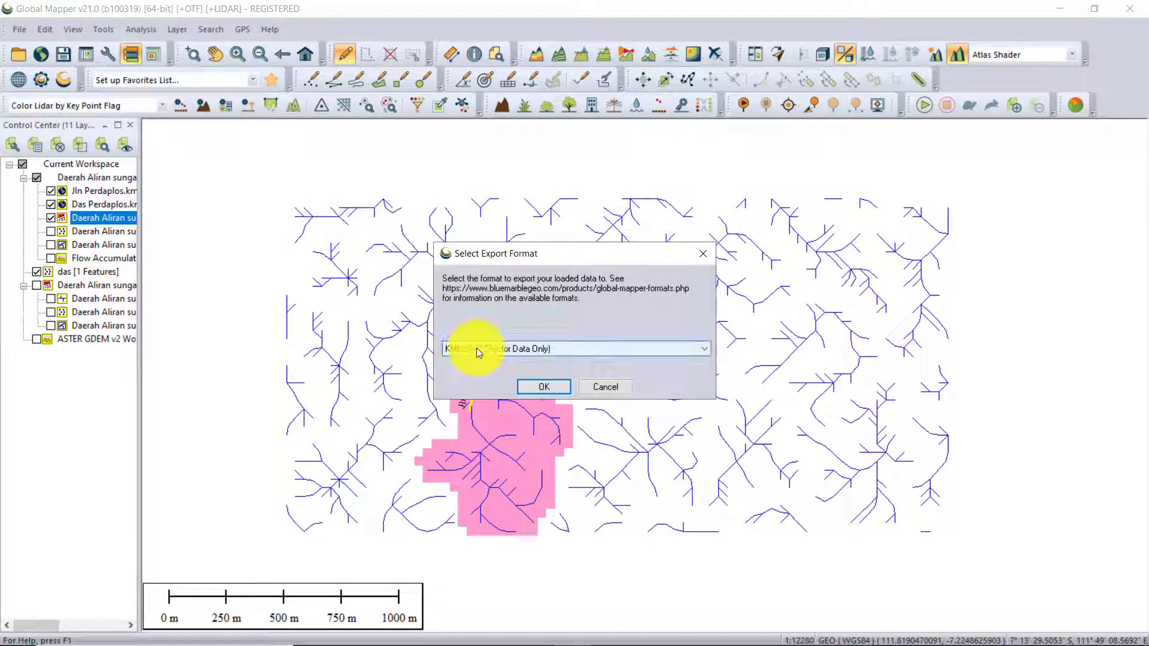
left_click(544, 388)
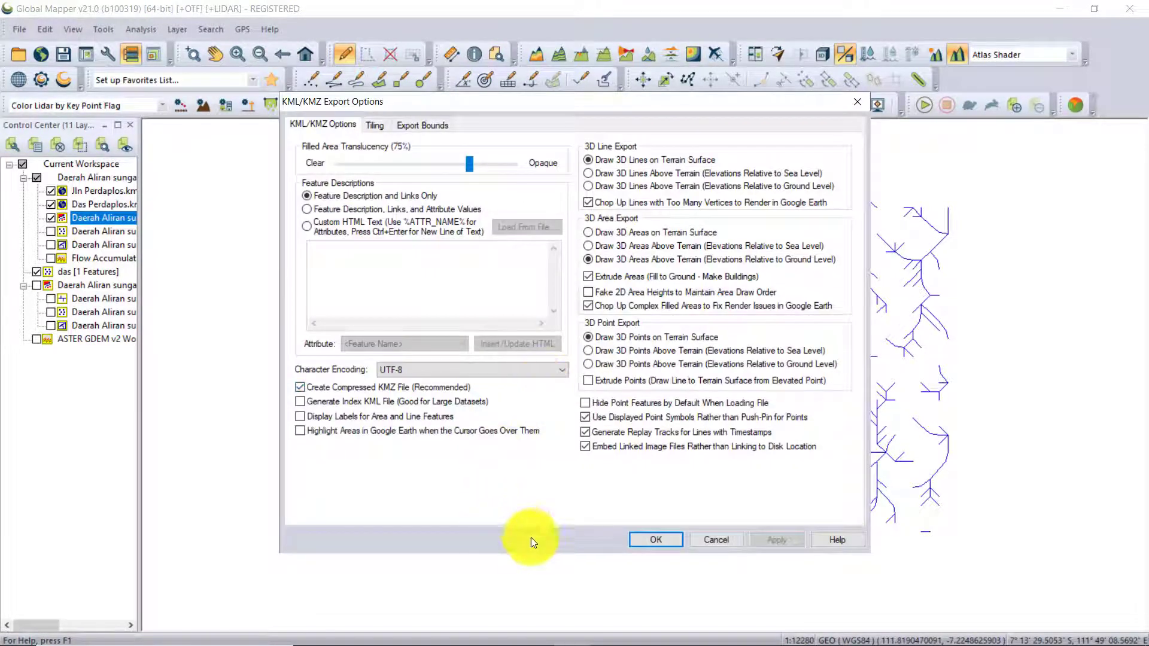
Accept the existing KML/KMZ export options and save the compressed file as Cathment area in the Videos folder.
left_click(652, 538)
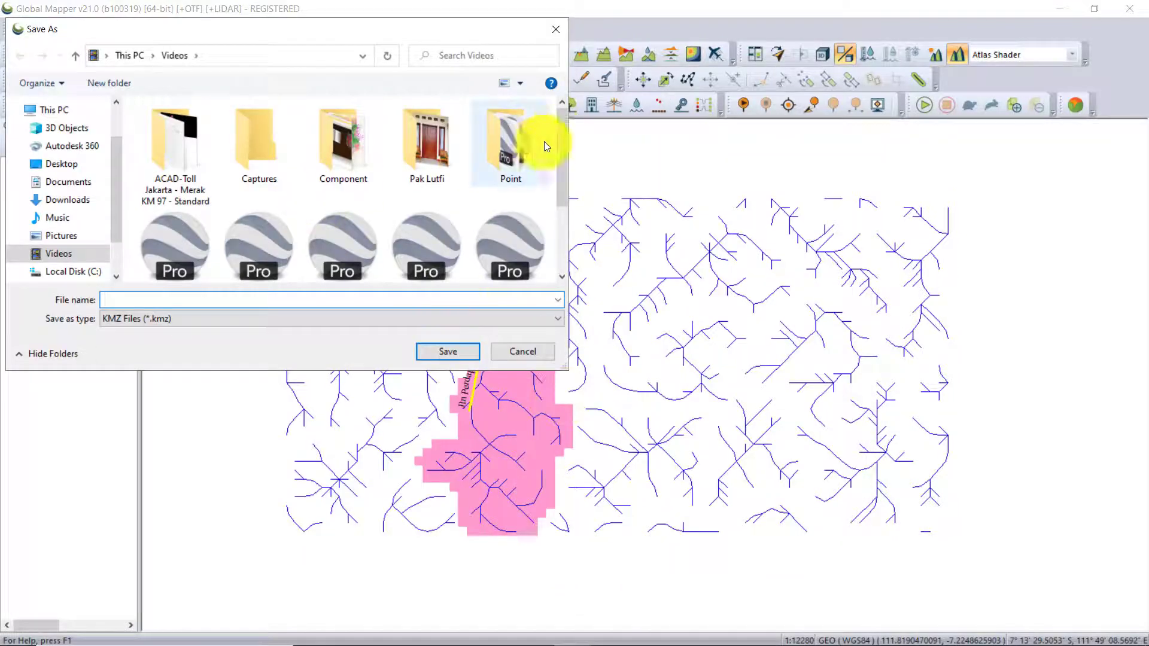
scroll(555, 258, "down", 3)
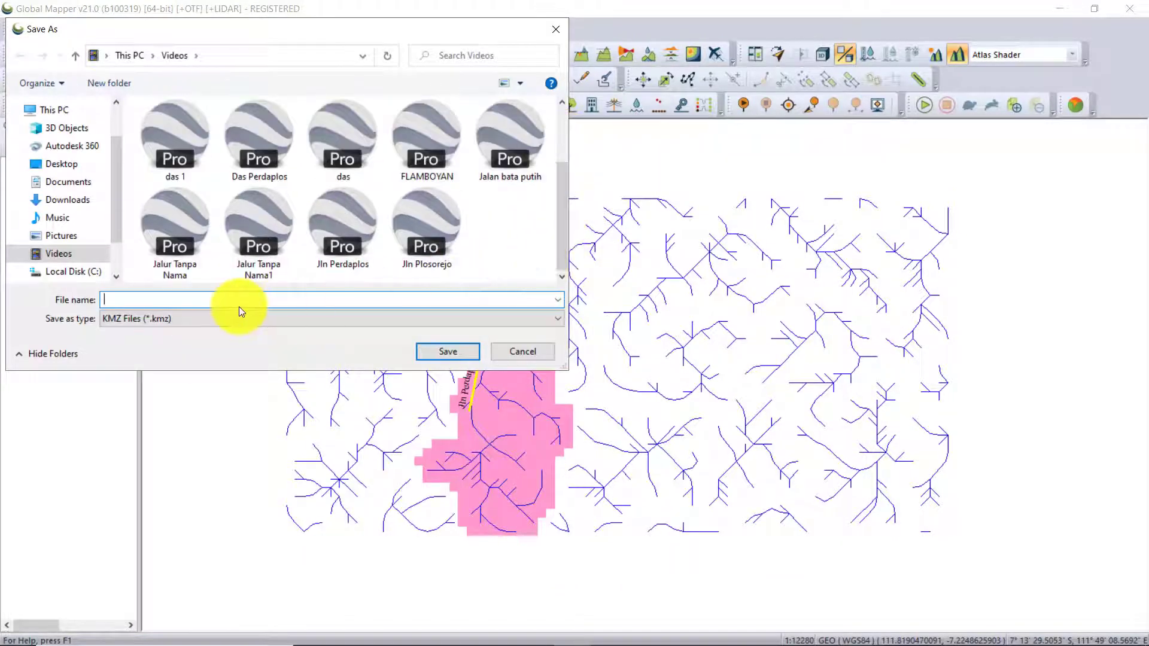
type("Cat")
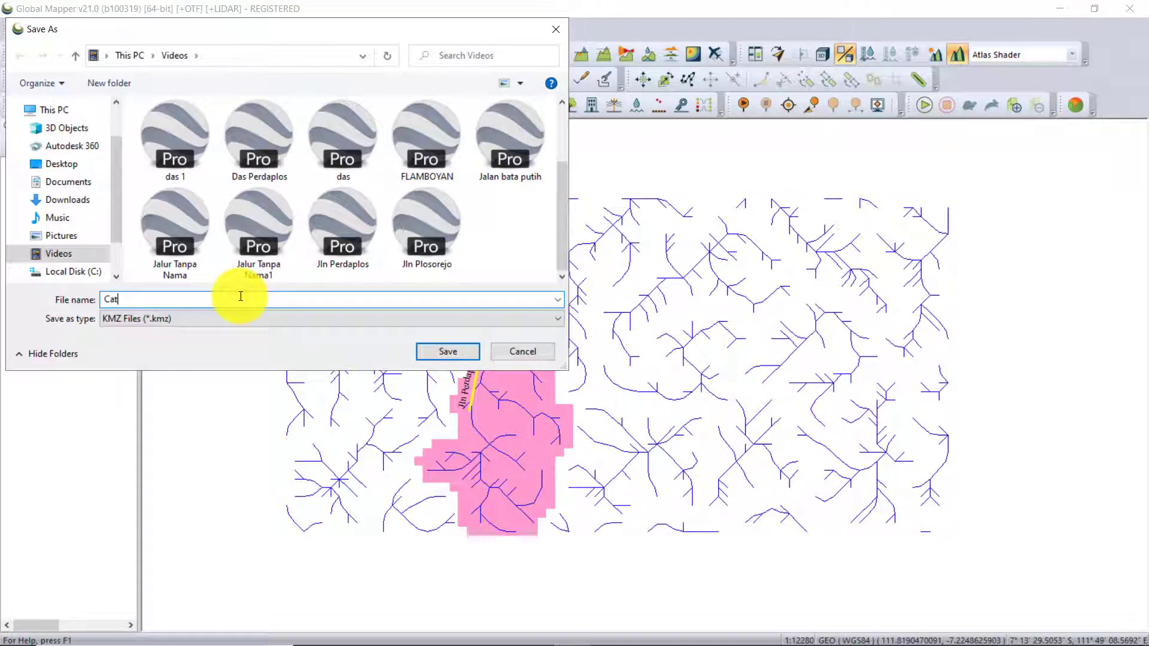
type("cment area")
left_click(436, 355)
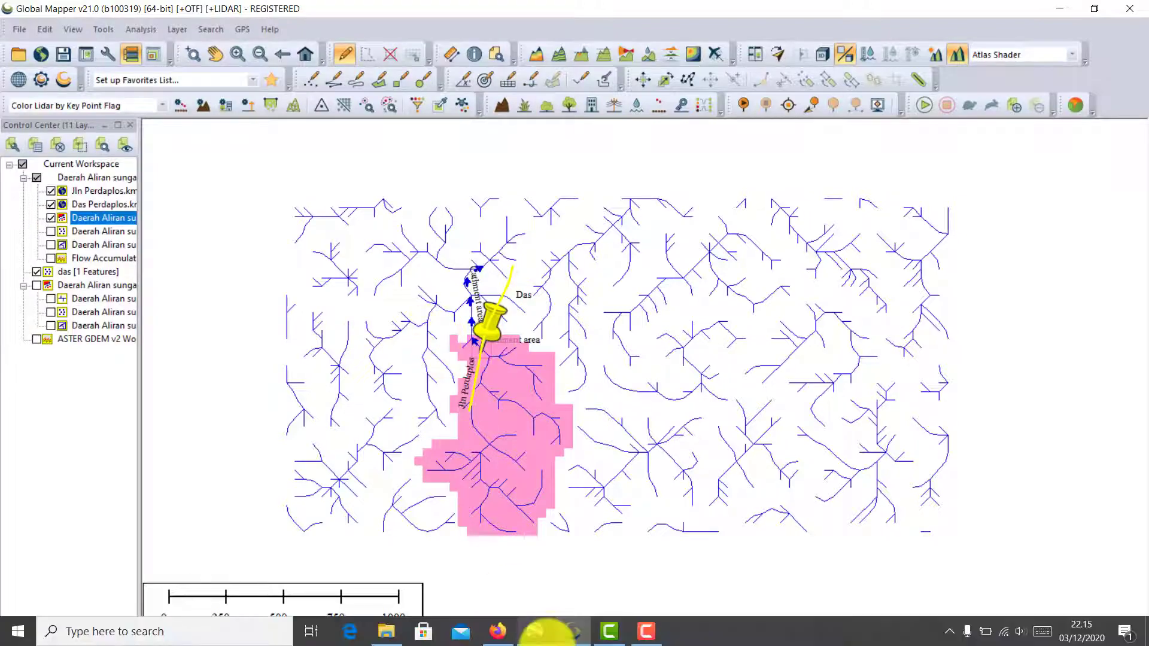
Switch to Google Earth Pro and open the exported Cathment area file from the Videos folder.
left_click(541, 636)
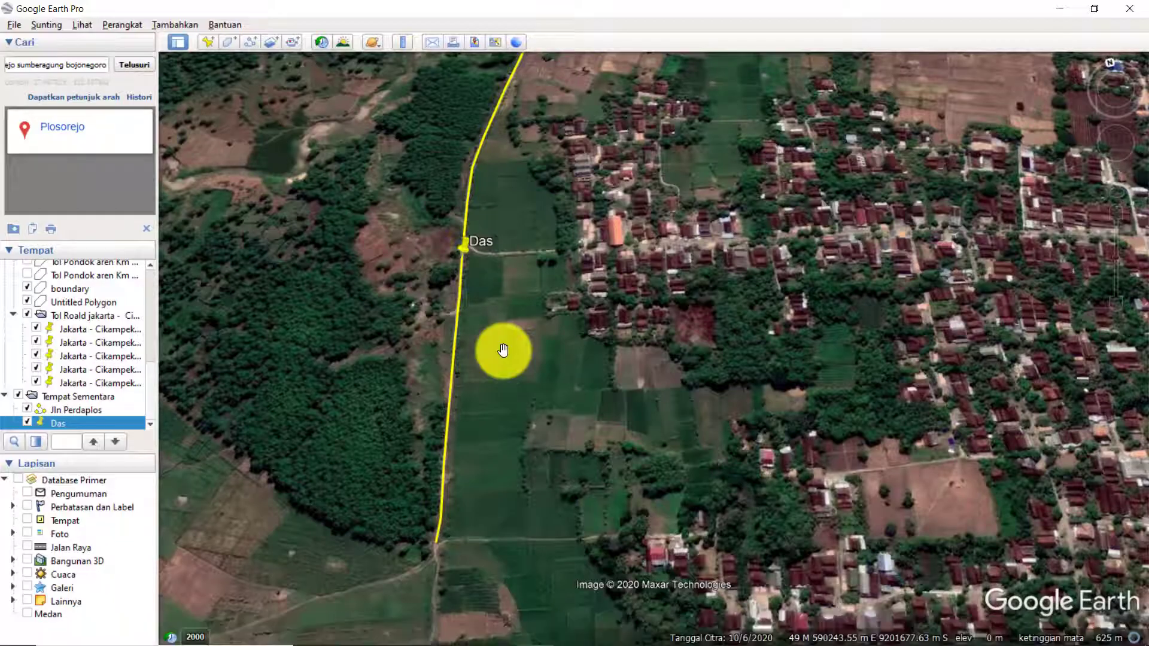
left_click_drag(598, 314, 580, 345)
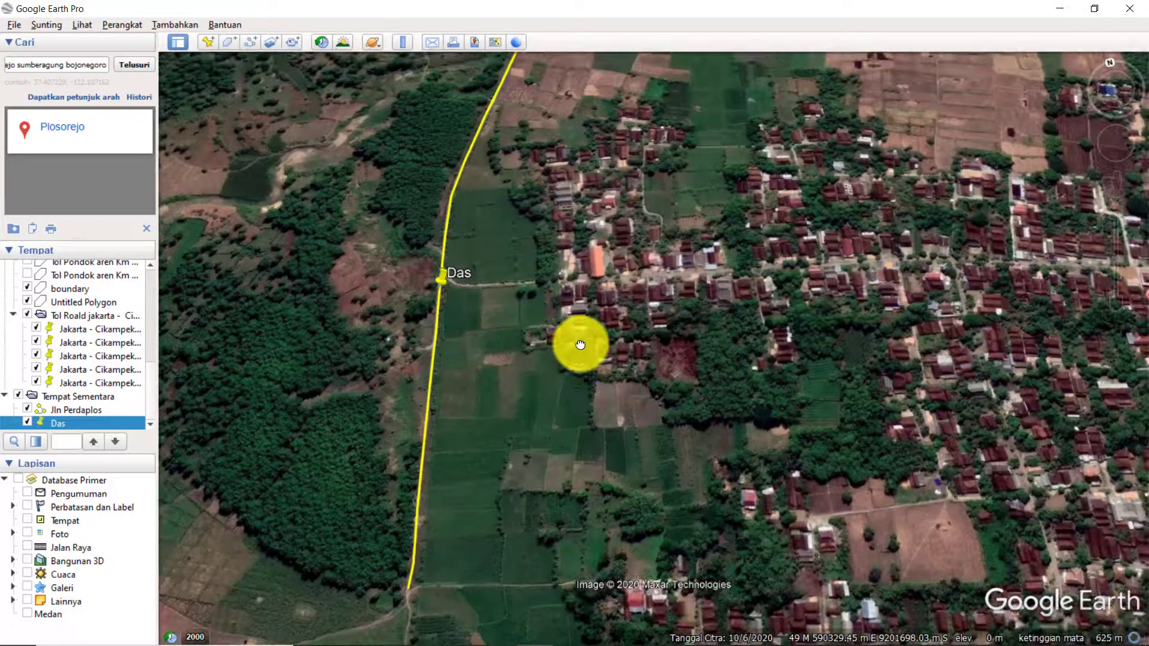
left_click(14, 25)
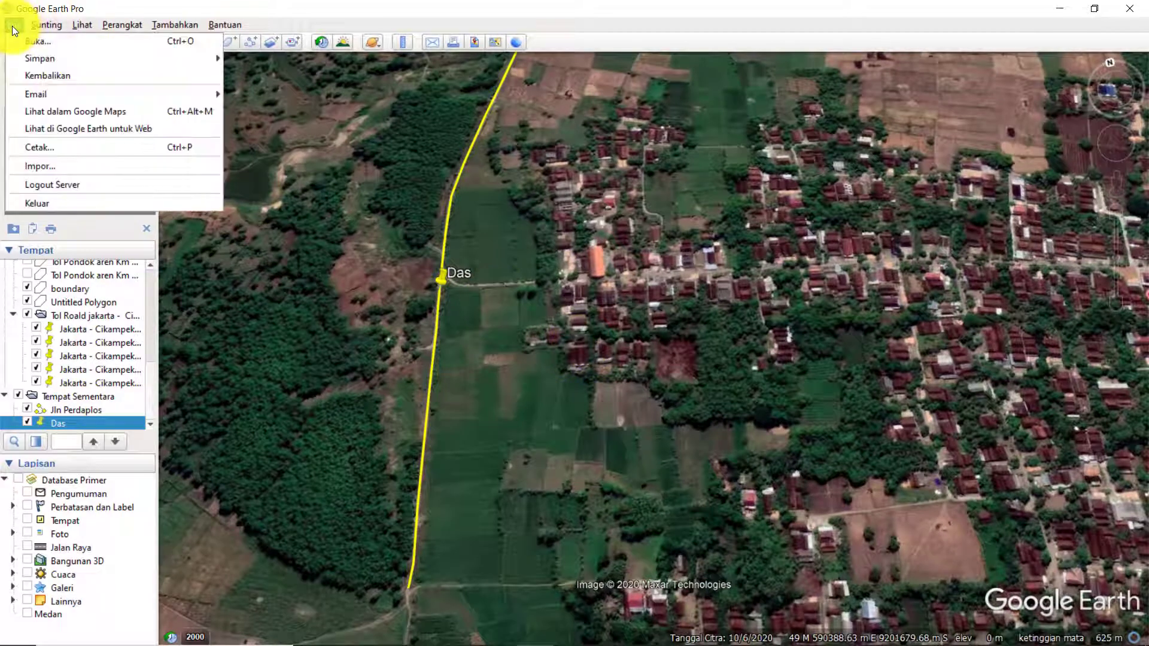
left_click(34, 41)
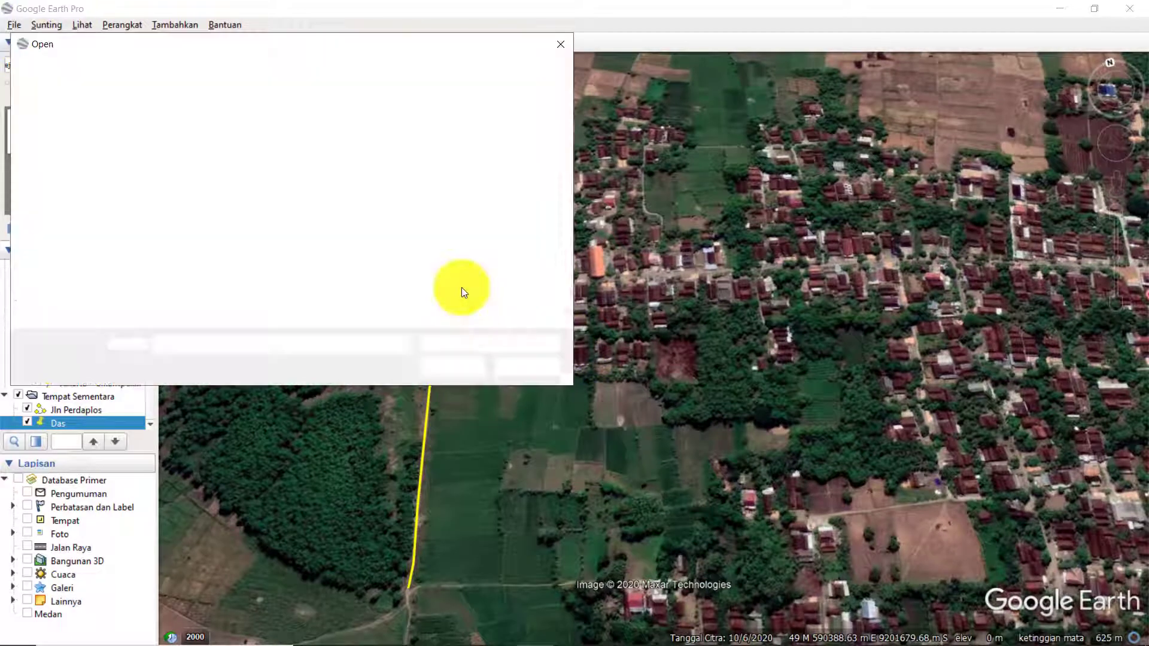
scroll(462, 288, "down", 1)
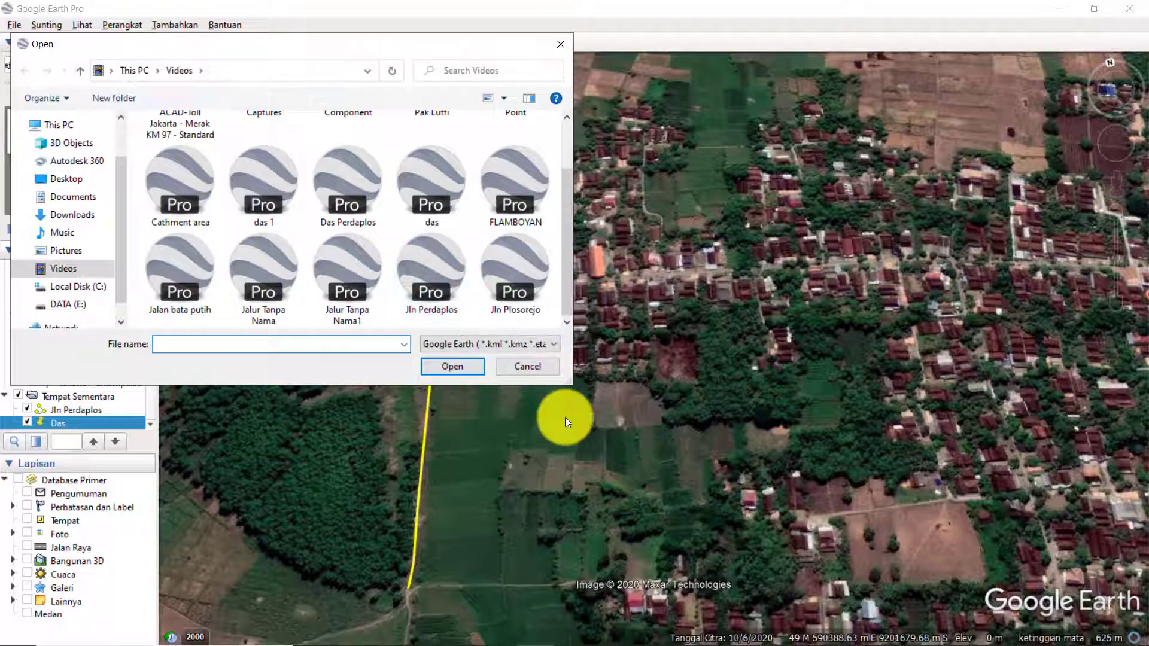
left_click(207, 192)
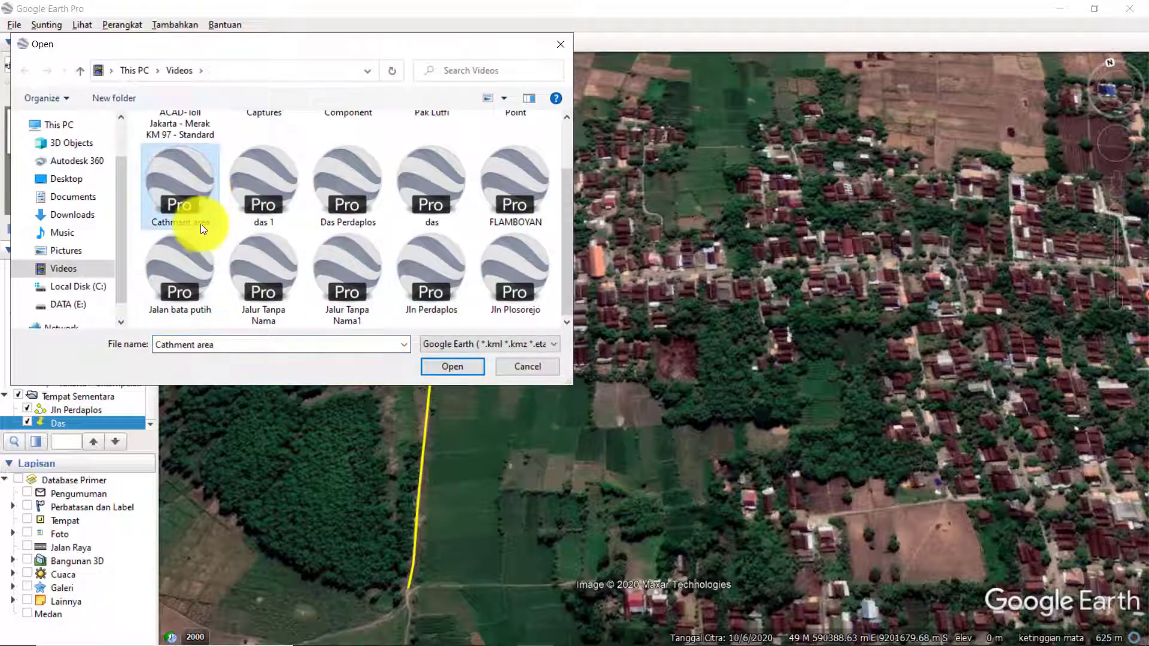
left_click(435, 372)
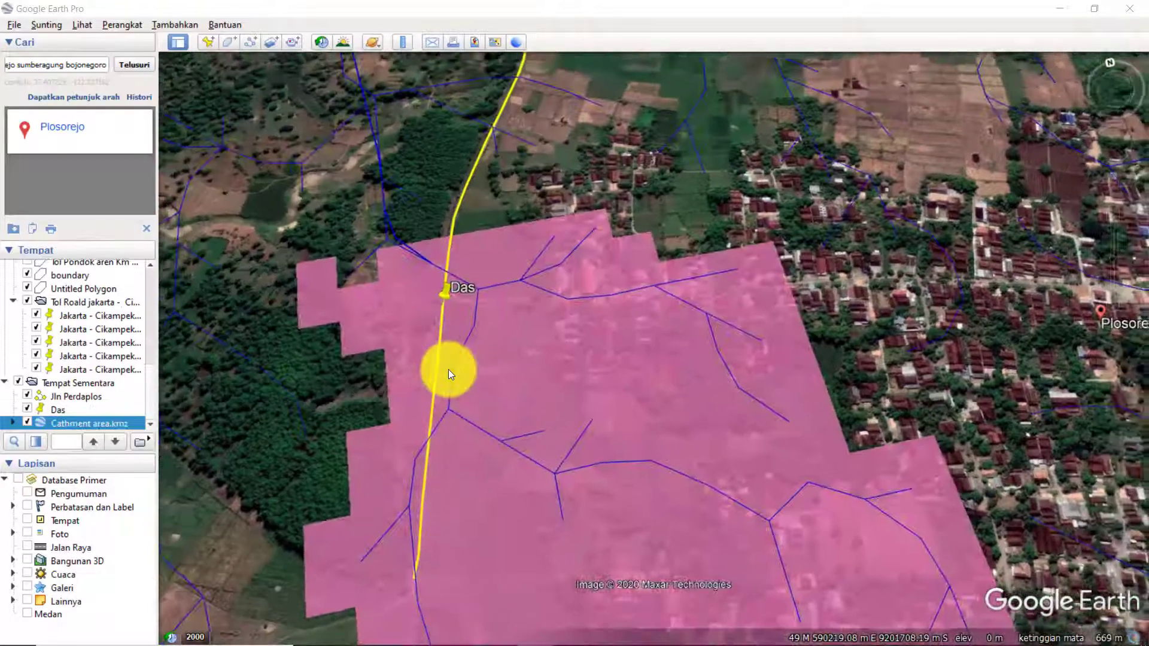
Examine the imported catchment area and stream lines around the Das pin, Jln Perdaplos and Plosorejo at different scales.
scroll(448, 369, "down", 5)
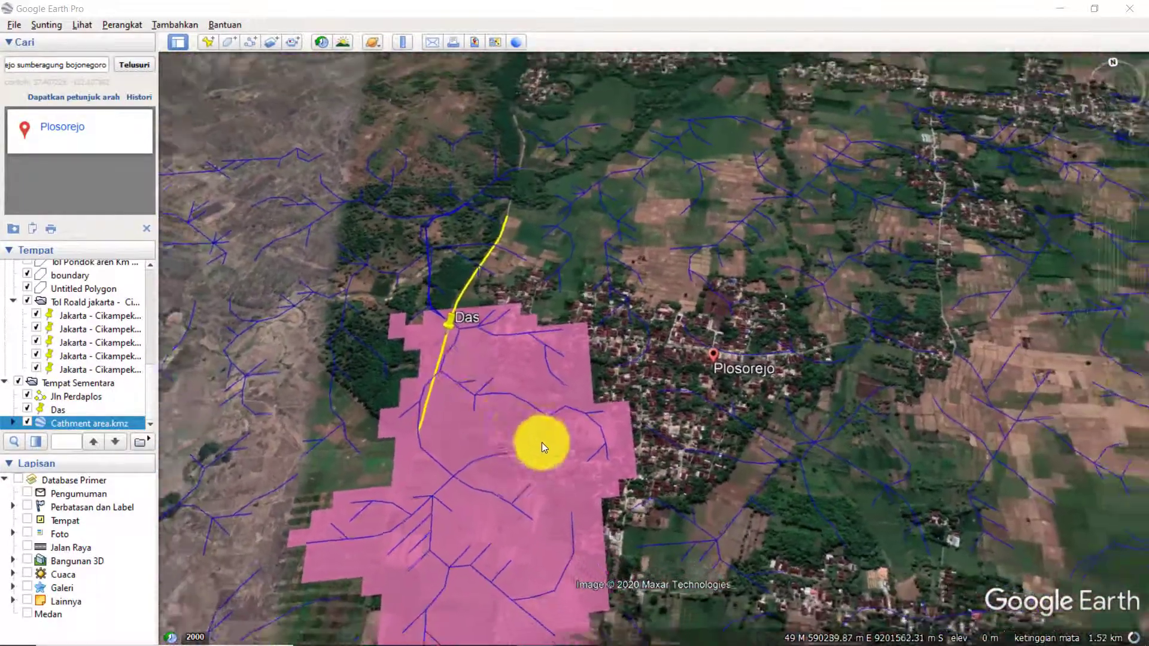
left_click_drag(541, 443, 541, 321)
scroll(542, 321, "up", 5)
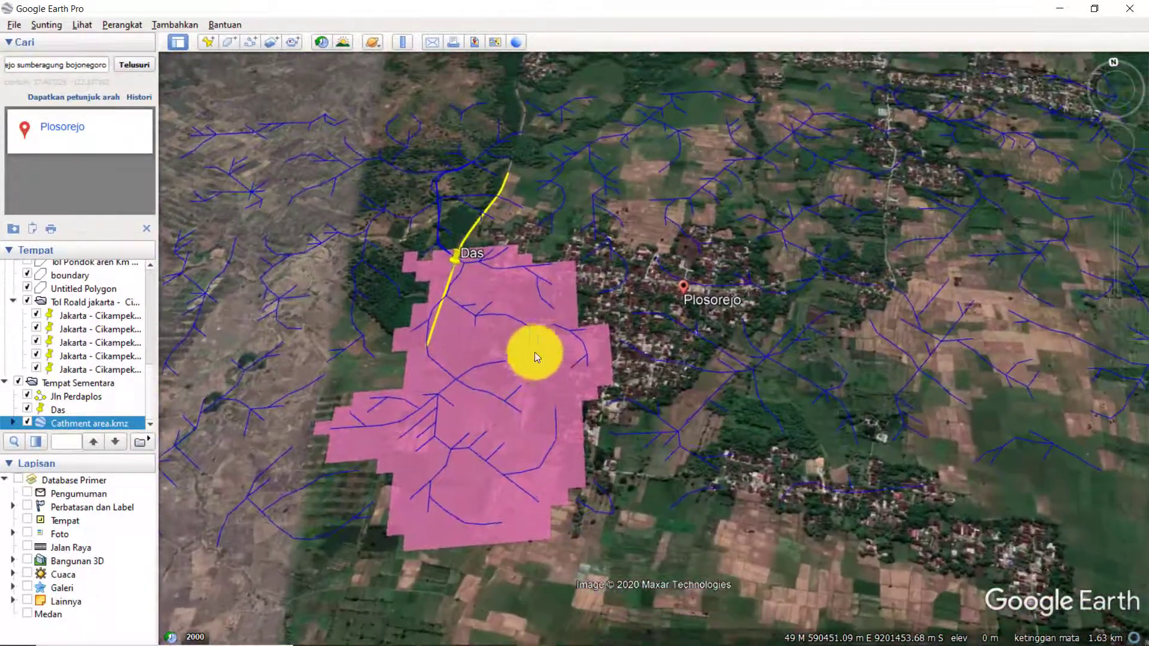
scroll(479, 291, "up", 3)
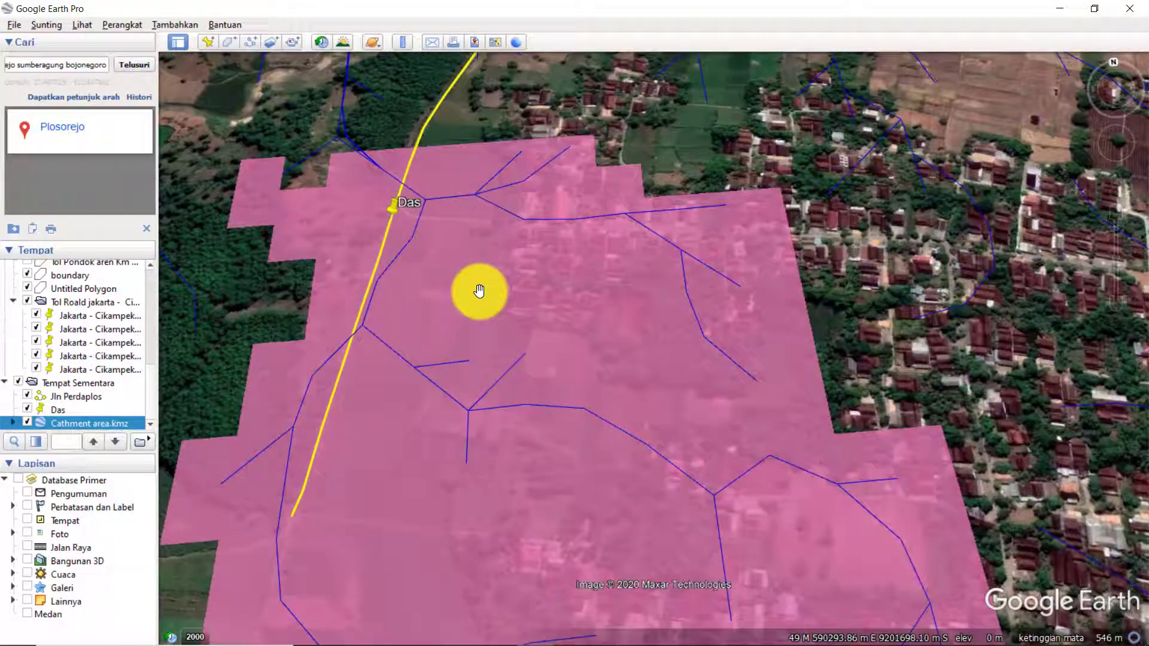
scroll(478, 291, "down", 3)
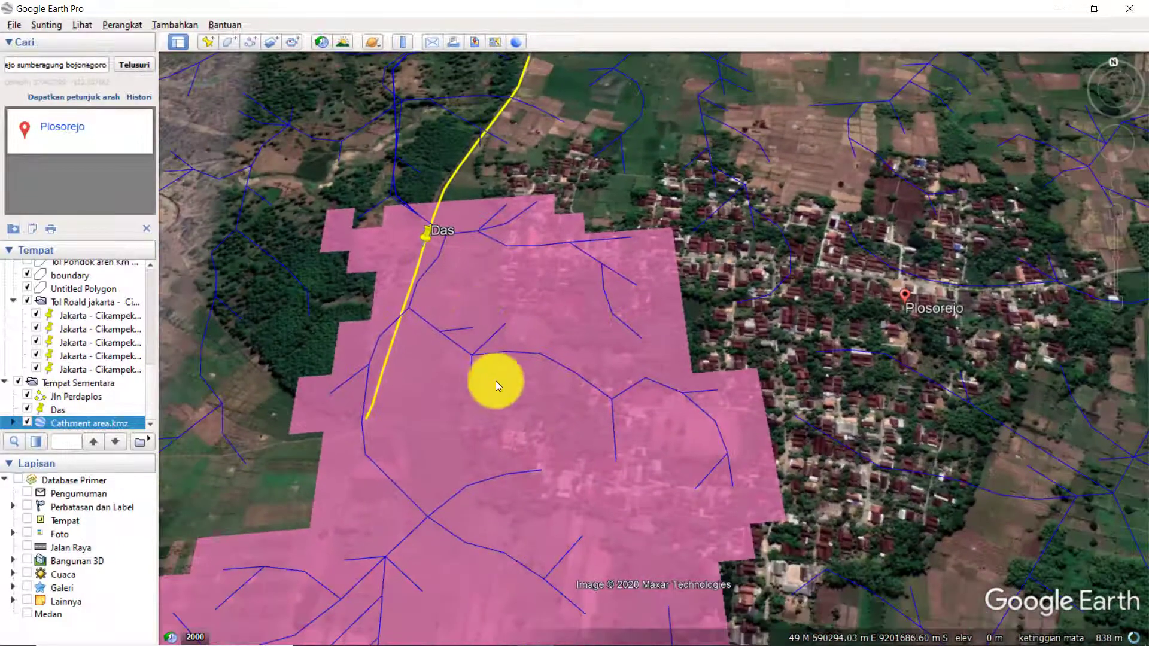
scroll(489, 343, "down", 1)
scroll(463, 366, "down", 2)
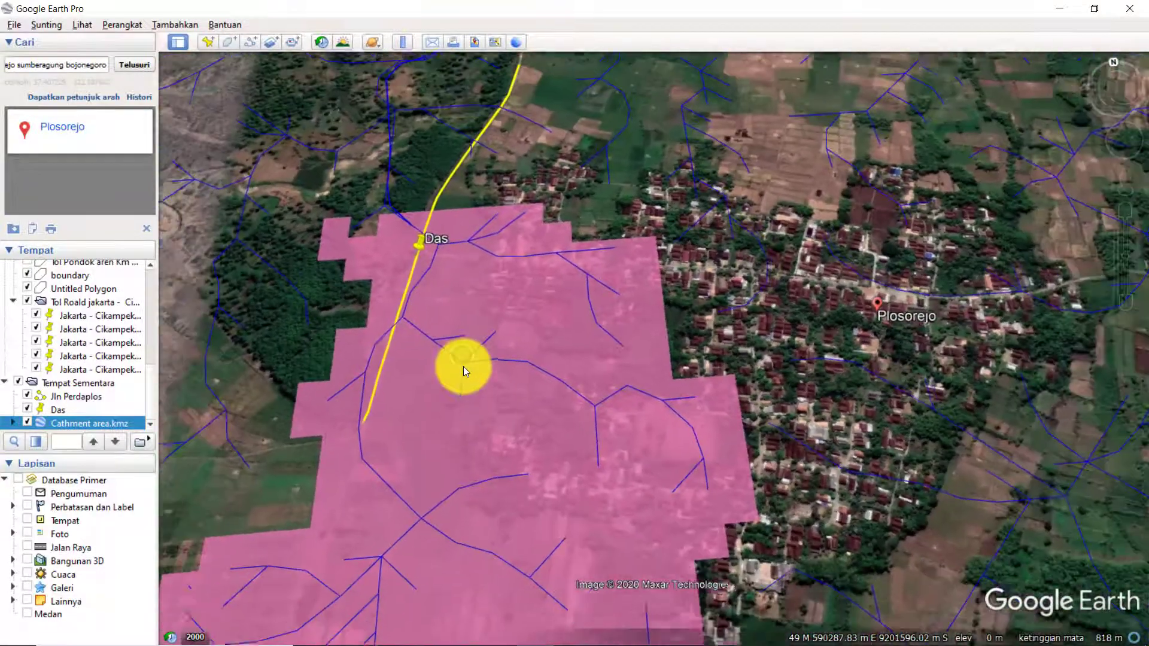
left_click(525, 425)
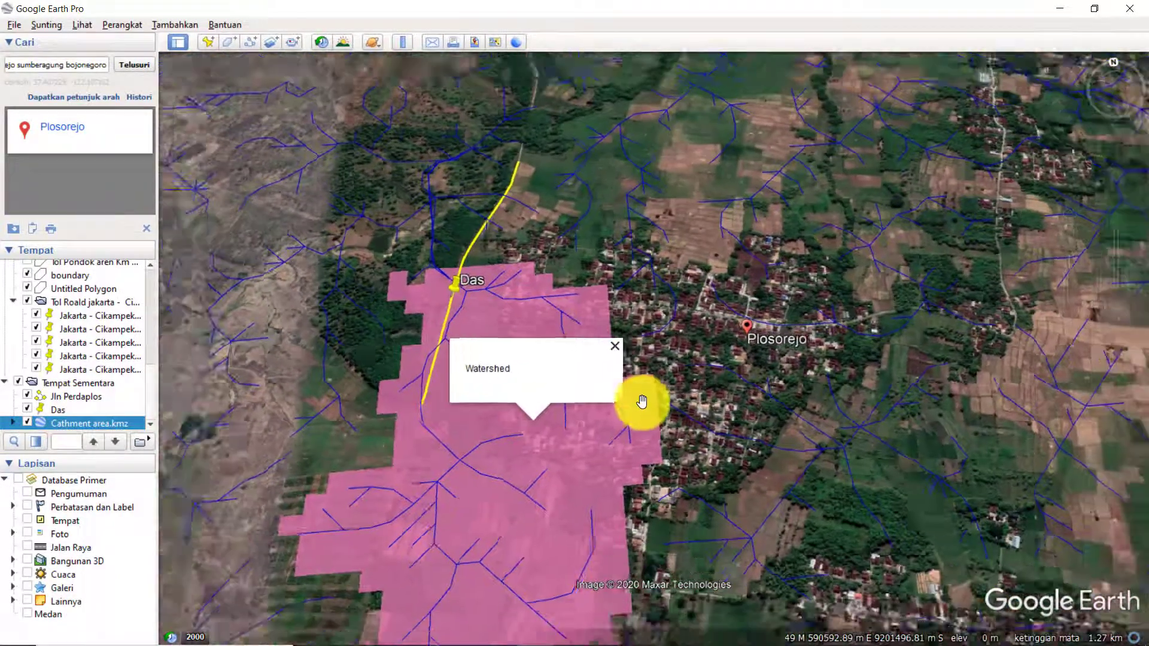
scroll(642, 402, "down", 2)
left_click(728, 389)
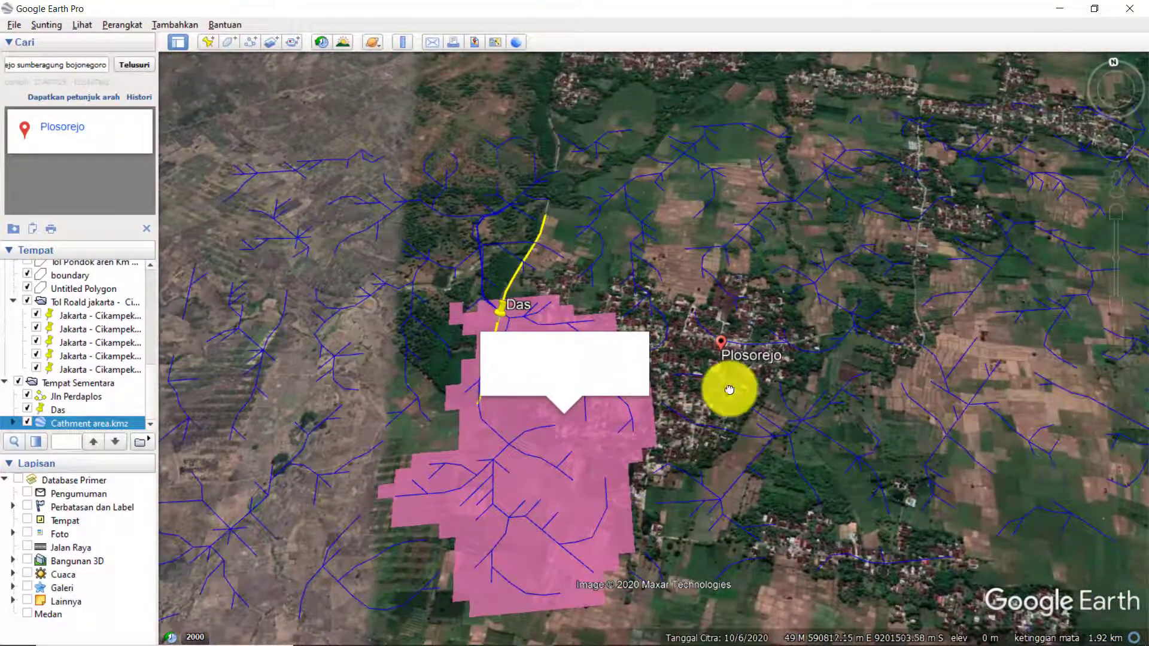
scroll(537, 300, "up", 5)
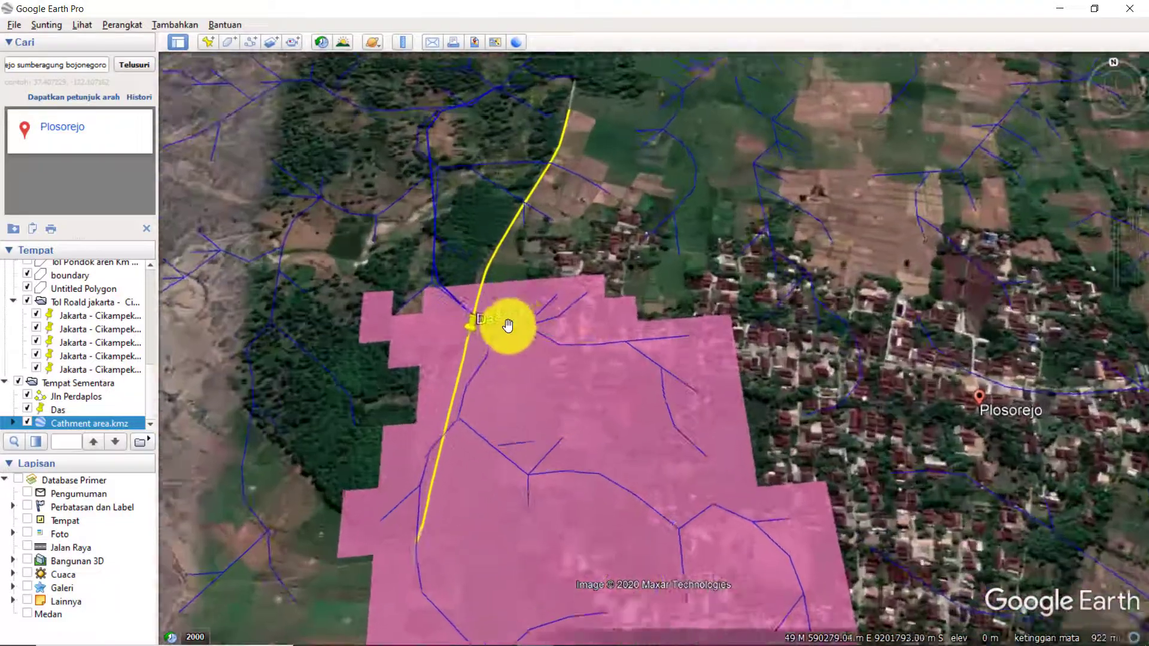
scroll(497, 350, "down", 1)
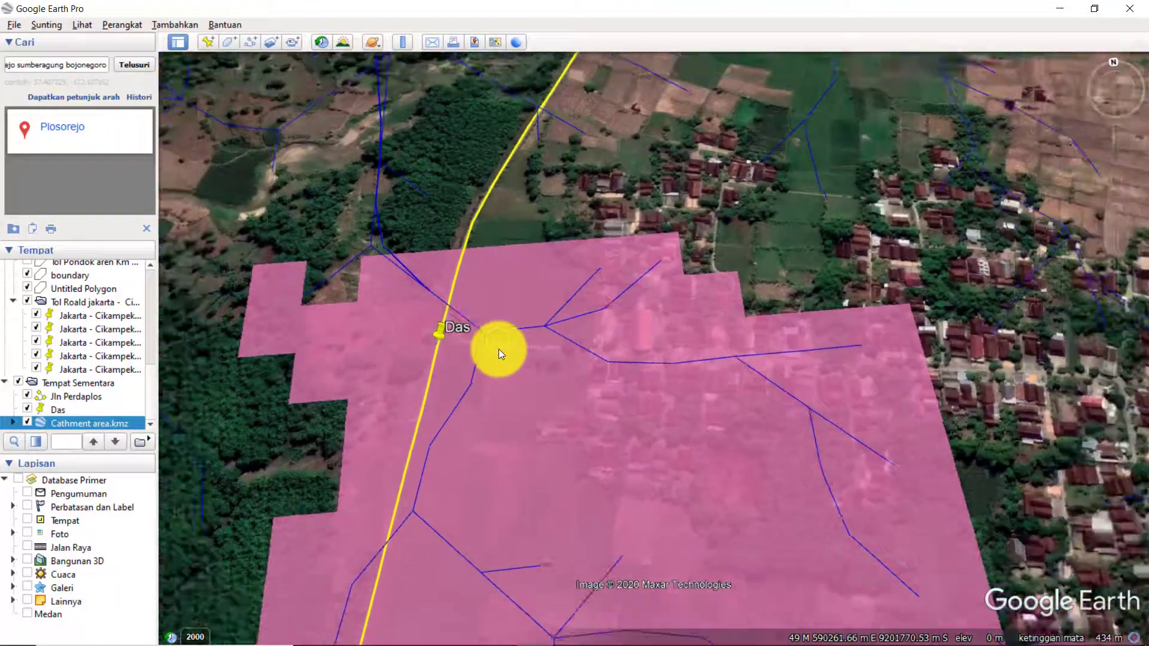